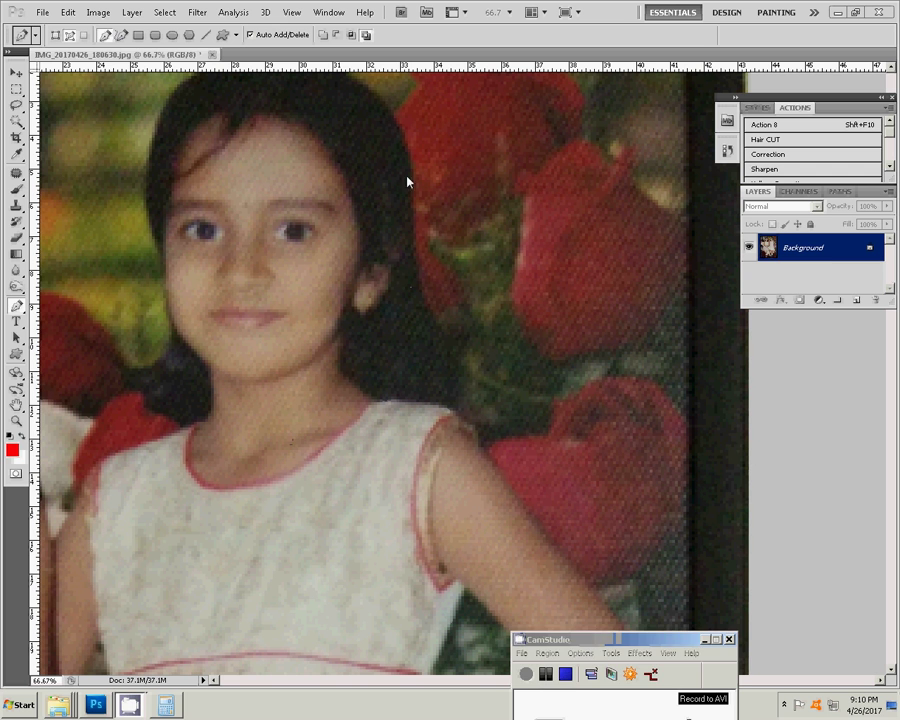
Start the outline at the hair edge and trace down the shoulder, arm and dress edge.
{"action": "left_click_drag", "start_coordinate": [388, 108], "coordinate": [411, 160]}
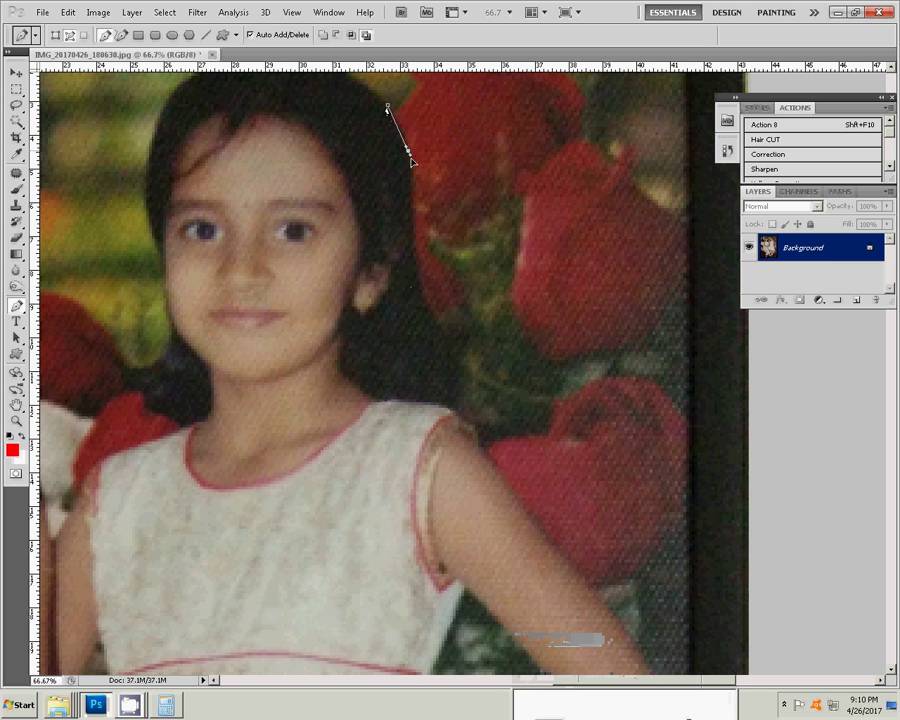
{"action": "left_click_drag", "start_coordinate": [419, 275], "coordinate": [421, 300]}
{"action": "mouse_move", "coordinate": [459, 362]}
{"action": "left_mouse_down"}
{"action": "mouse_move", "coordinate": [458, 418]}
{"action": "mouse_move", "coordinate": [497, 468]}
{"action": "left_mouse_up"}
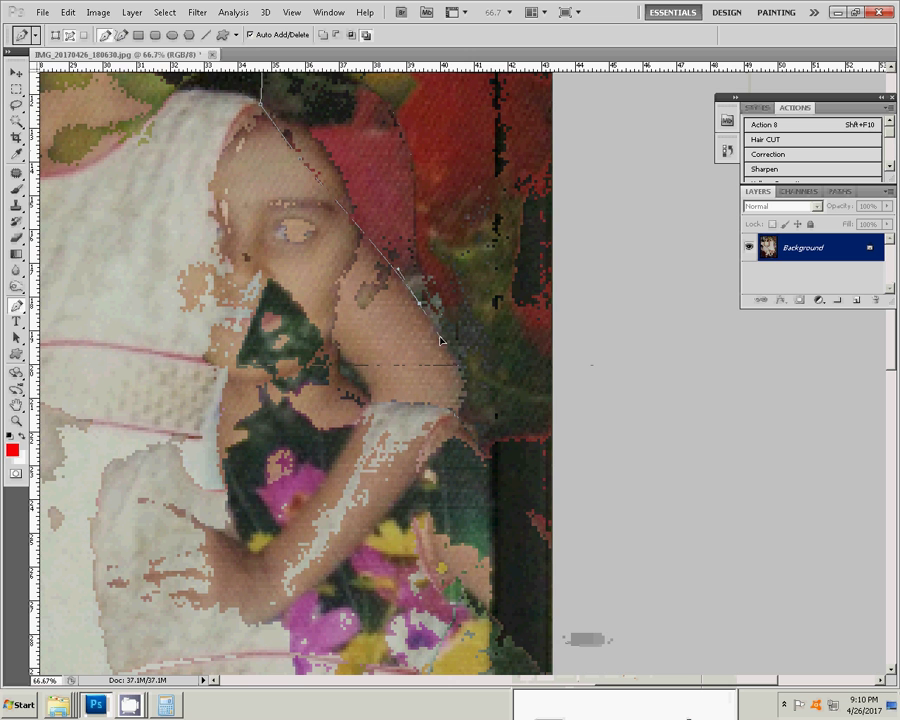
{"action": "left_click_drag", "start_coordinate": [440, 450], "coordinate": [510, 293]}
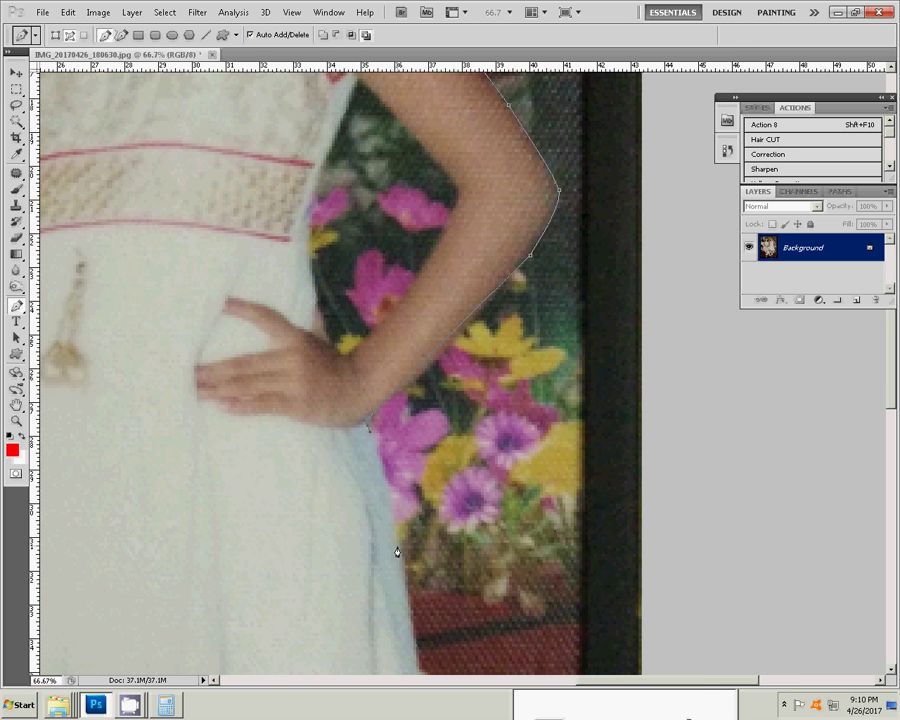
{"action": "left_click_drag", "start_coordinate": [397, 551], "coordinate": [515, 365]}
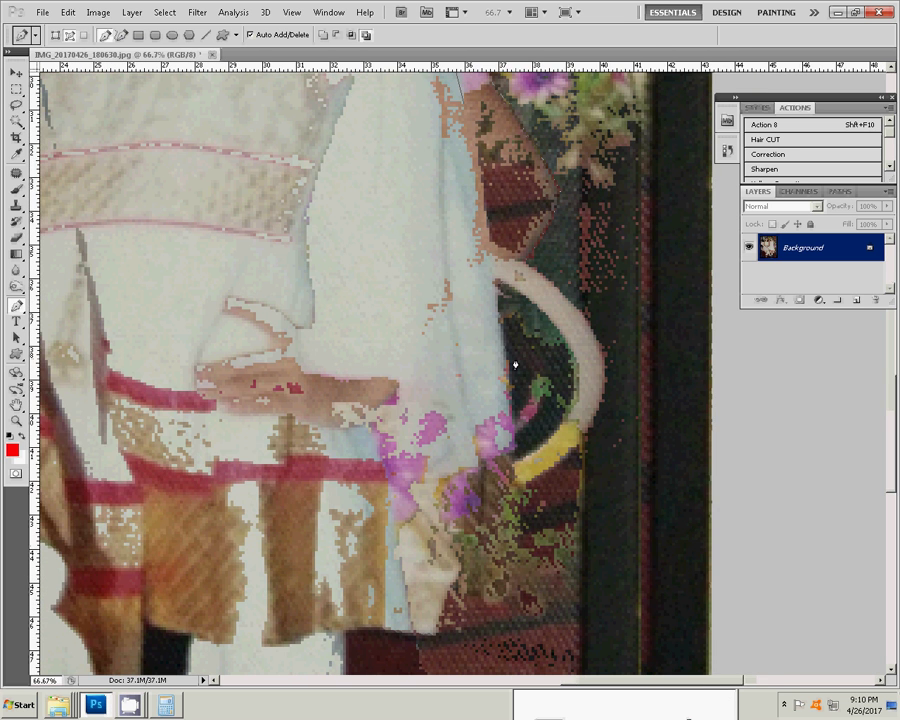
{"action": "left_click_drag", "start_coordinate": [434, 478], "coordinate": [594, 476]}
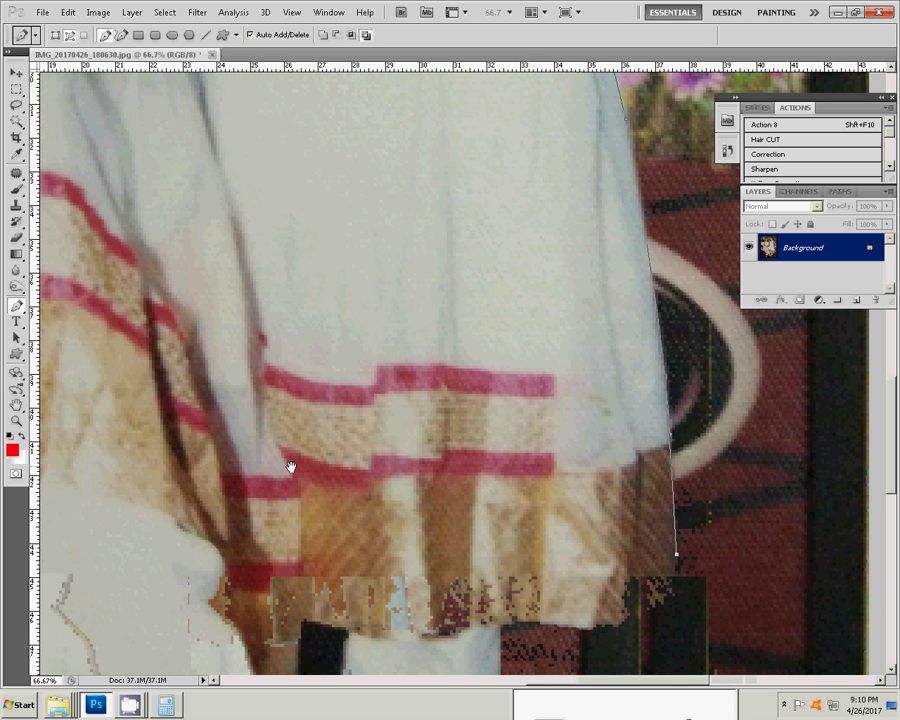
{"action": "left_click_drag", "start_coordinate": [290, 467], "coordinate": [606, 444]}
{"action": "left_click", "coordinate": [402, 432]}
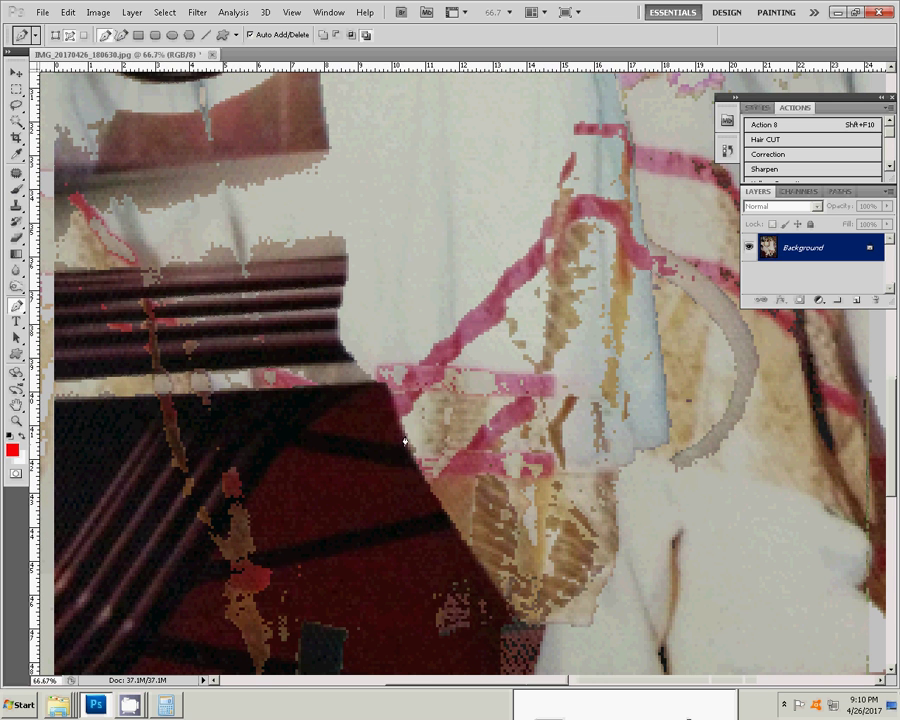
{"action": "left_click_drag", "start_coordinate": [337, 197], "coordinate": [334, 185]}
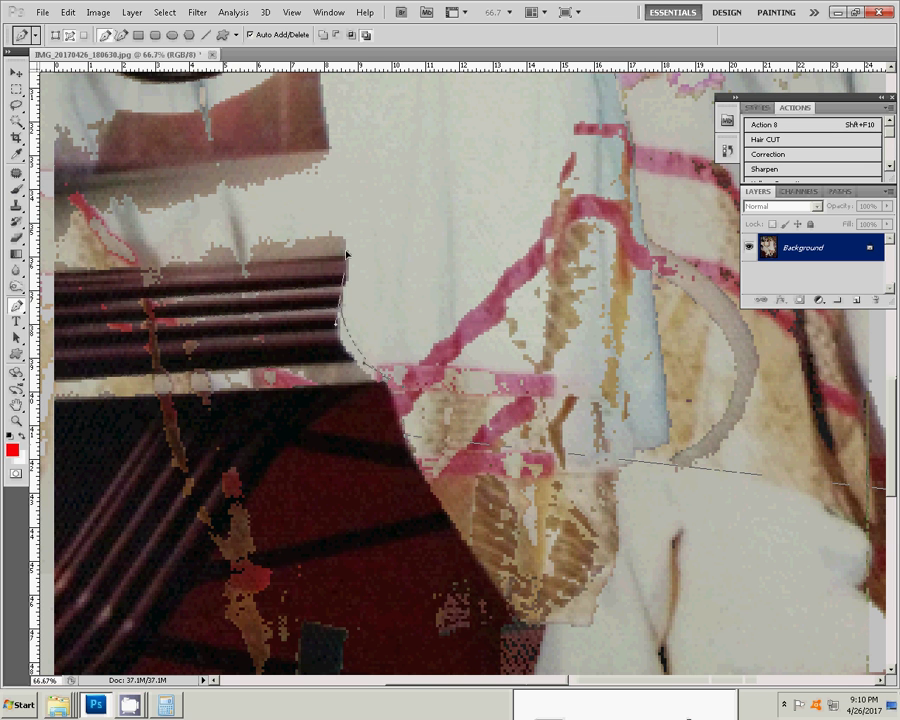
Trace the outline up the side of the shoulder and curve it over the hair.
{"action": "left_click_drag", "start_coordinate": [325, 101], "coordinate": [330, 458]}
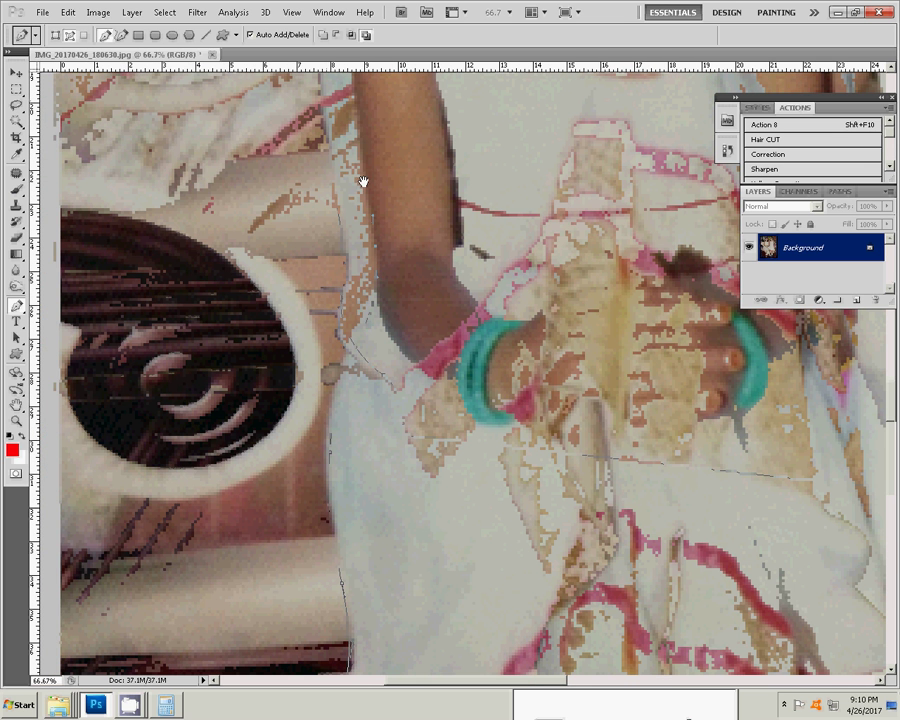
{"action": "left_click_drag", "start_coordinate": [363, 182], "coordinate": [348, 422]}
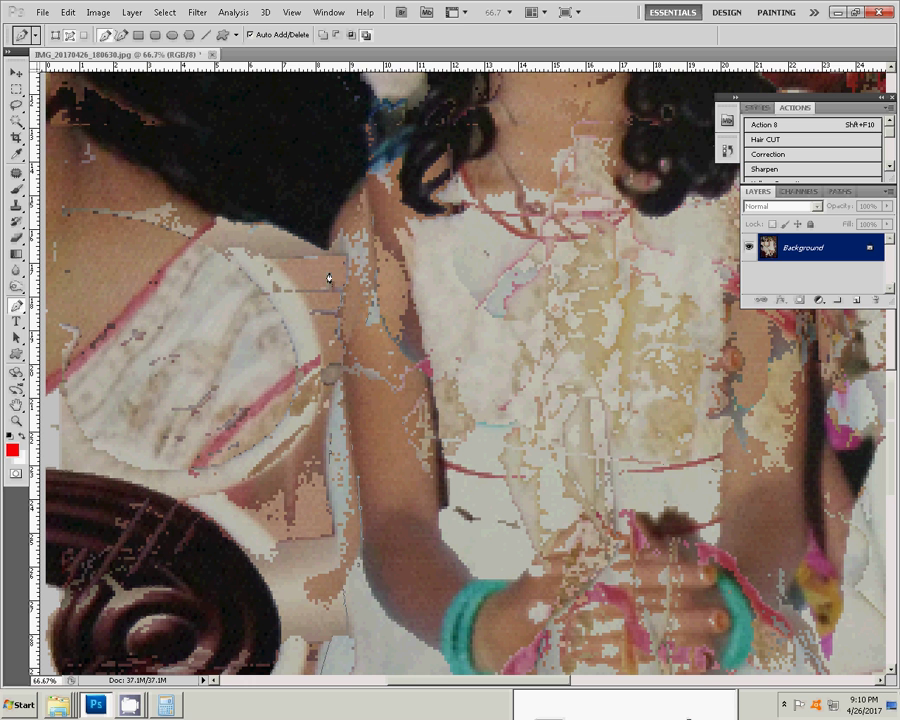
{"action": "left_click", "coordinate": [341, 206]}
{"action": "left_click", "coordinate": [358, 177]}
{"action": "left_click", "coordinate": [432, 112]}
{"action": "left_click_drag", "start_coordinate": [432, 92], "coordinate": [297, 487]}
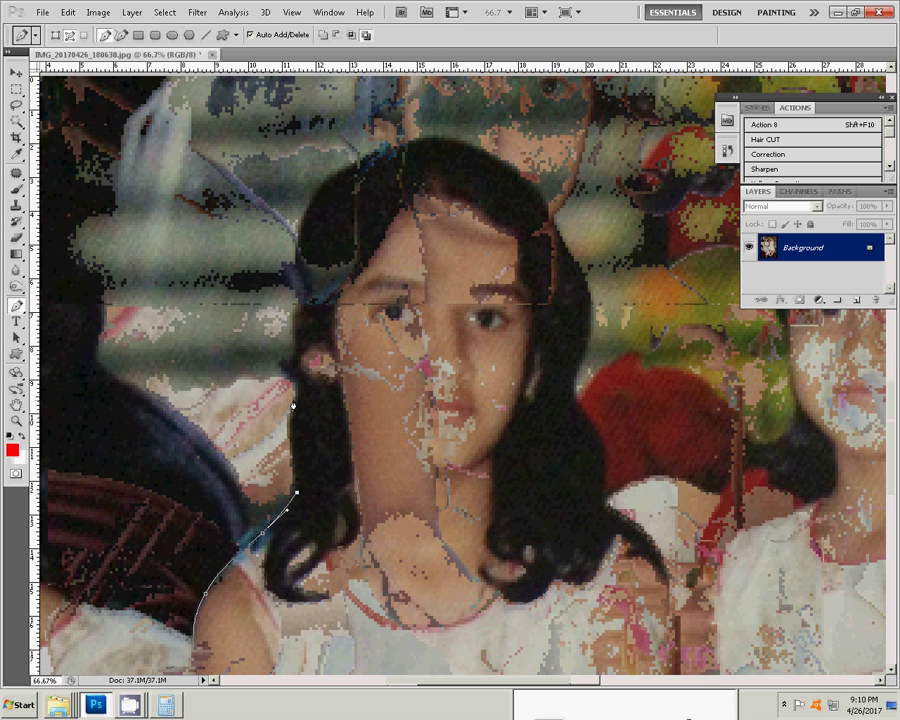
Anchor the outline up the hair's left edge, over the head and down its right side.
{"action": "left_click", "coordinate": [296, 403]}
{"action": "left_click", "coordinate": [296, 340]}
{"action": "left_click_drag", "start_coordinate": [310, 208], "coordinate": [327, 176]}
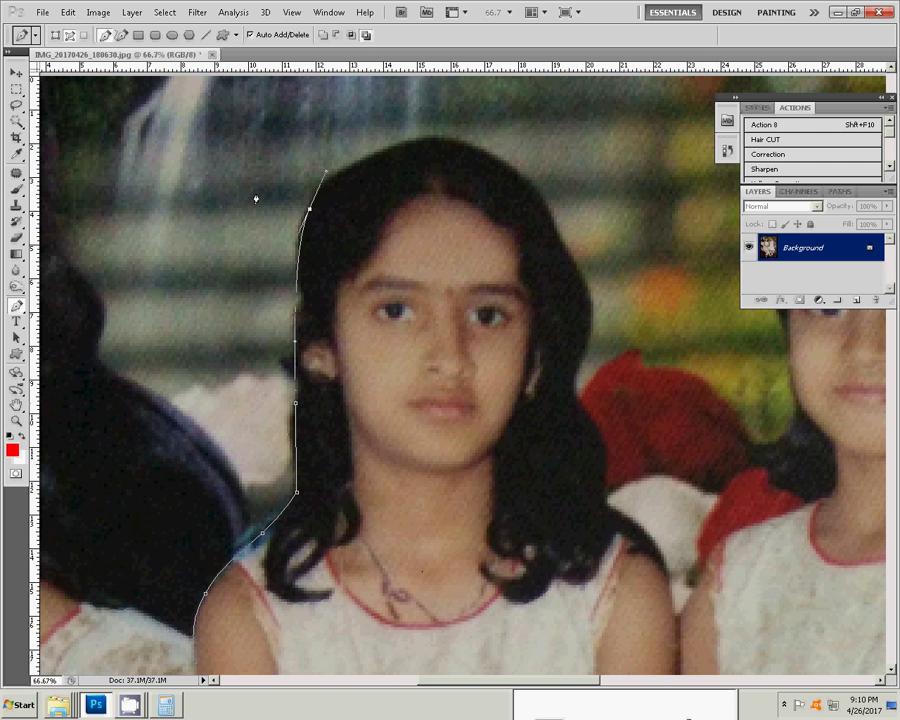
{"action": "left_click_drag", "start_coordinate": [439, 140], "coordinate": [484, 150]}
{"action": "left_click_drag", "start_coordinate": [551, 217], "coordinate": [581, 273]}
{"action": "left_click_drag", "start_coordinate": [575, 376], "coordinate": [582, 411]}
{"action": "left_click", "coordinate": [604, 503]}
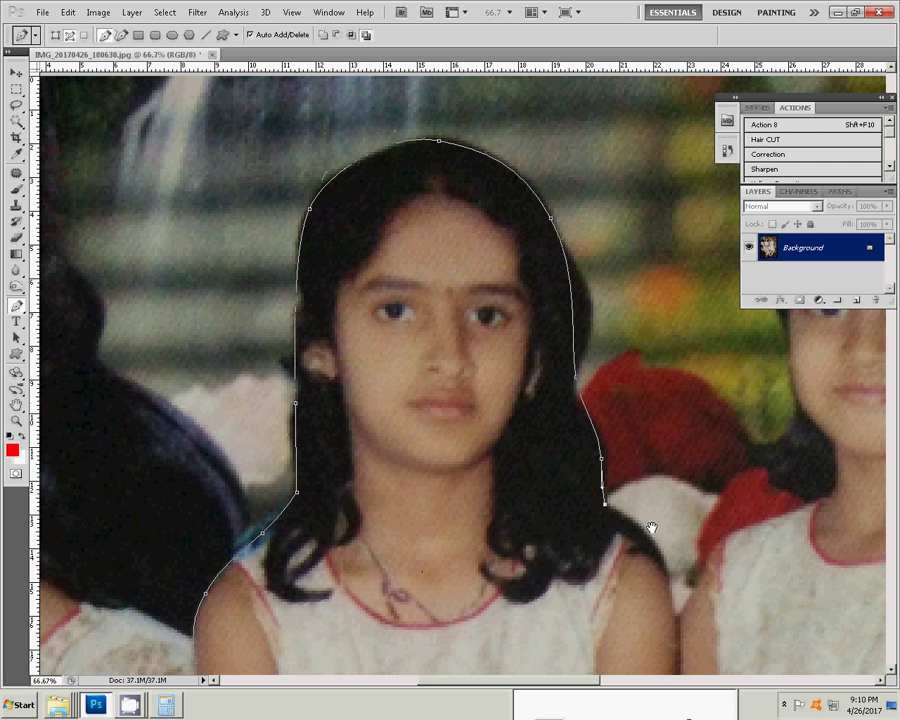
Outline where the girls meet, up the face and across the hair, closing at the first anchor.
{"action": "left_click_drag", "start_coordinate": [651, 527], "coordinate": [251, 137]}
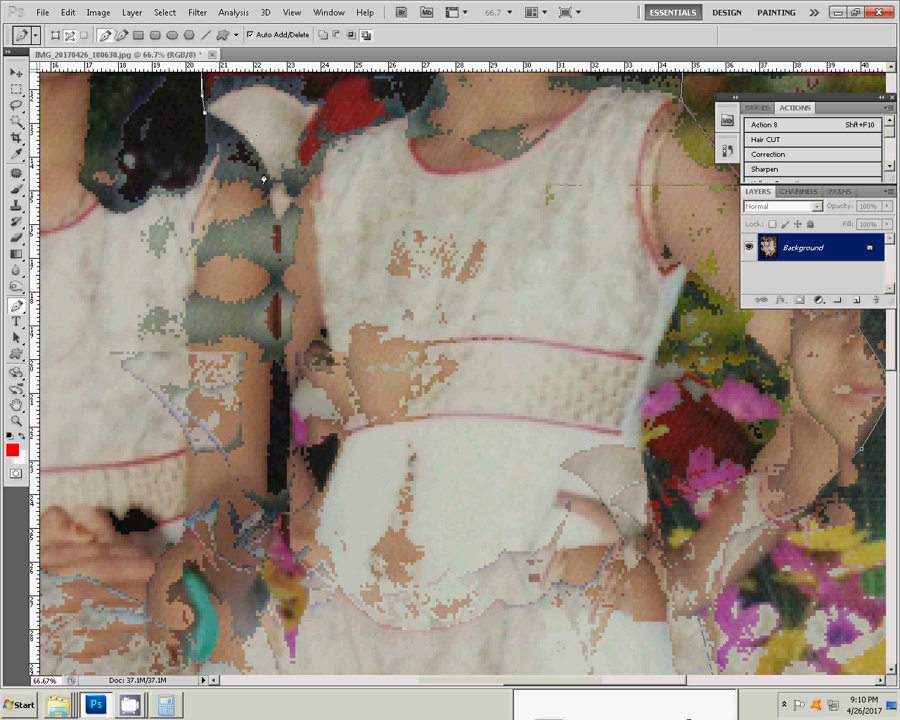
{"action": "left_click", "coordinate": [274, 218]}
{"action": "mouse_move", "coordinate": [274, 218]}
{"action": "left_mouse_down"}
{"action": "mouse_move", "coordinate": [327, 153]}
{"action": "mouse_move", "coordinate": [384, 458]}
{"action": "left_mouse_up"}
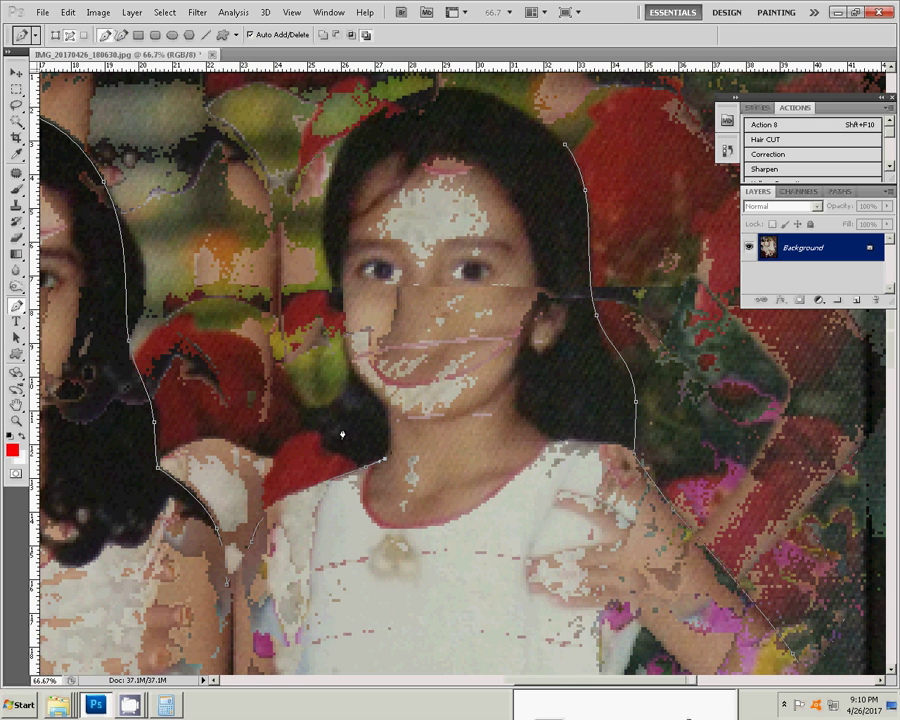
{"action": "left_click", "coordinate": [389, 415]}
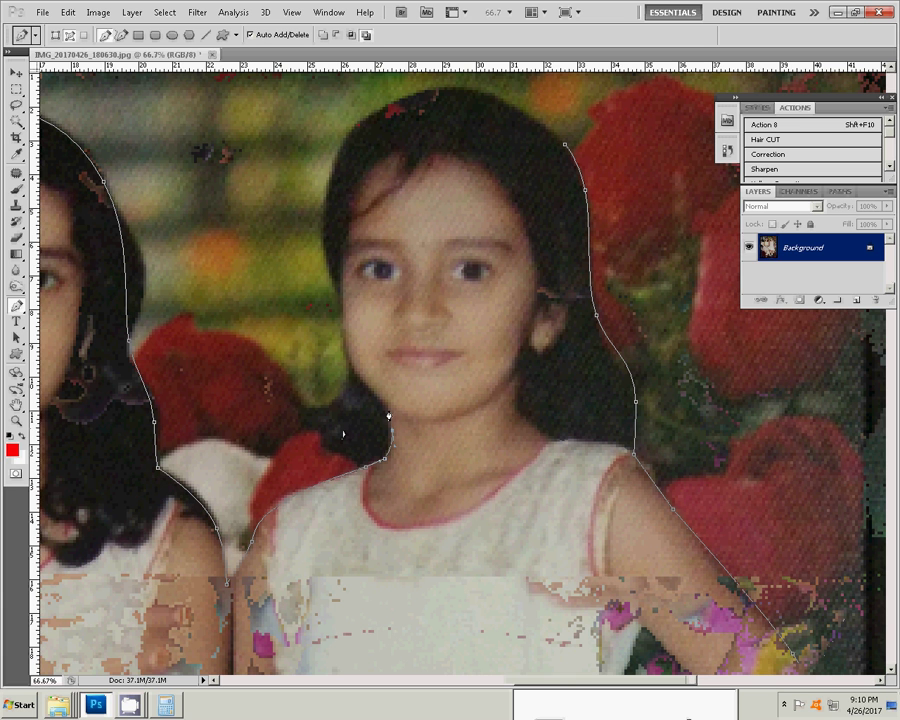
{"action": "left_click", "coordinate": [350, 362]}
{"action": "left_click", "coordinate": [339, 306]}
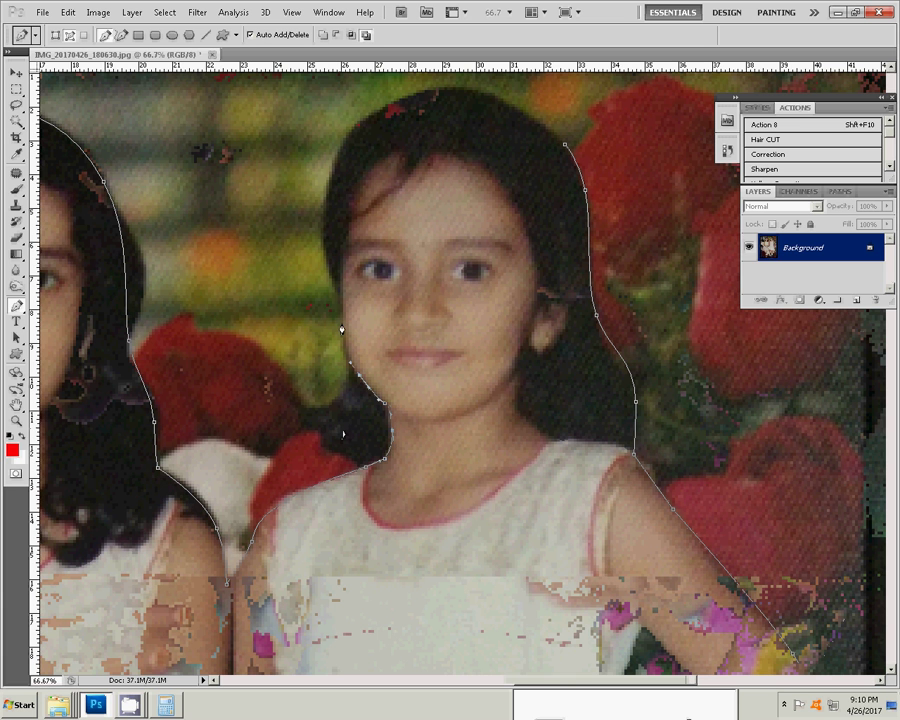
{"action": "left_click", "coordinate": [331, 172]}
{"action": "left_click", "coordinate": [346, 133]}
{"action": "left_click", "coordinate": [388, 97]}
{"action": "left_click", "coordinate": [425, 92]}
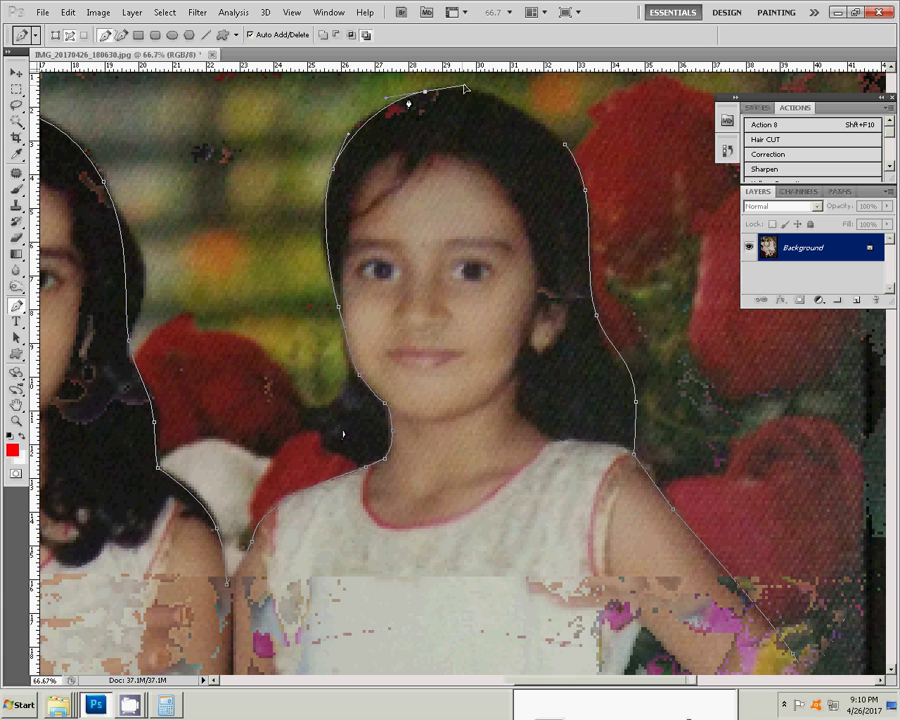
{"action": "left_click", "coordinate": [565, 147]}
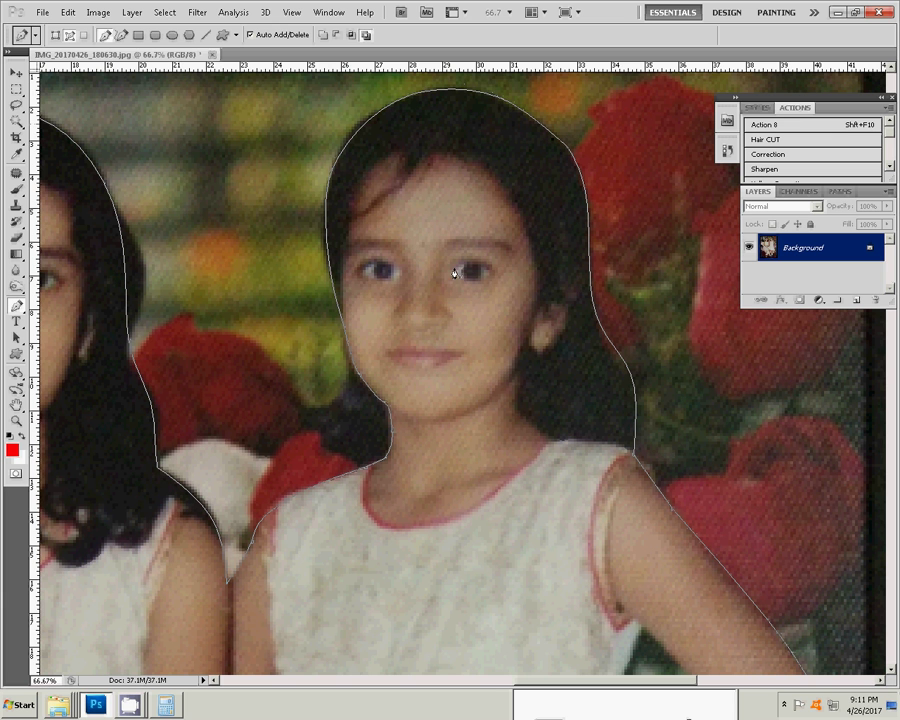
Make a selection from the closed path and use Layer via Copy to put the girls on Layer 1.
{"action": "right_click", "coordinate": [440, 234]}
{"action": "left_click", "coordinate": [470, 287]}
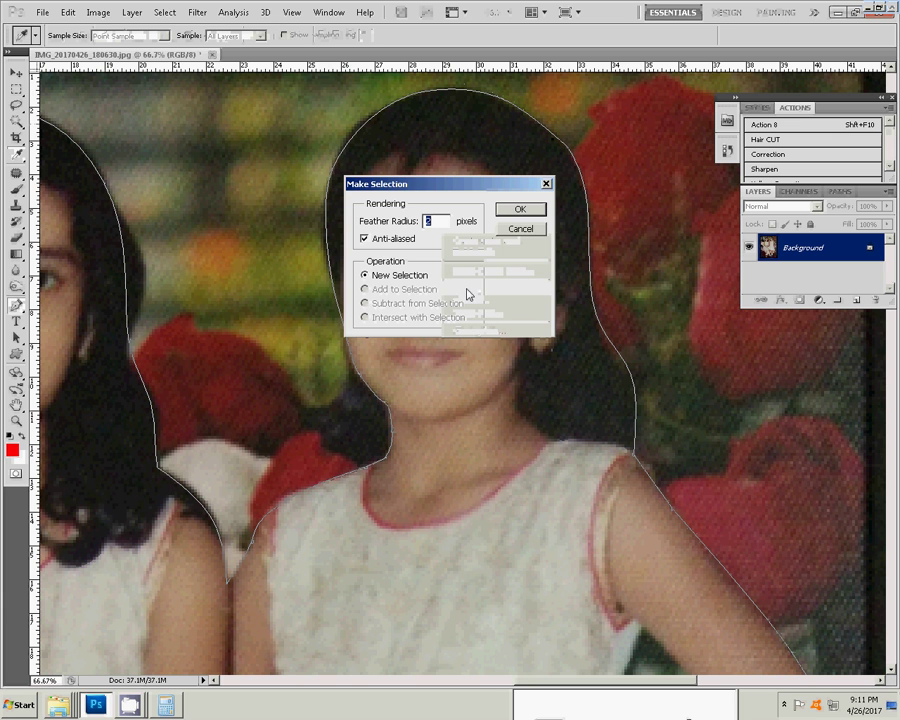
{"action": "left_click", "coordinate": [529, 213]}
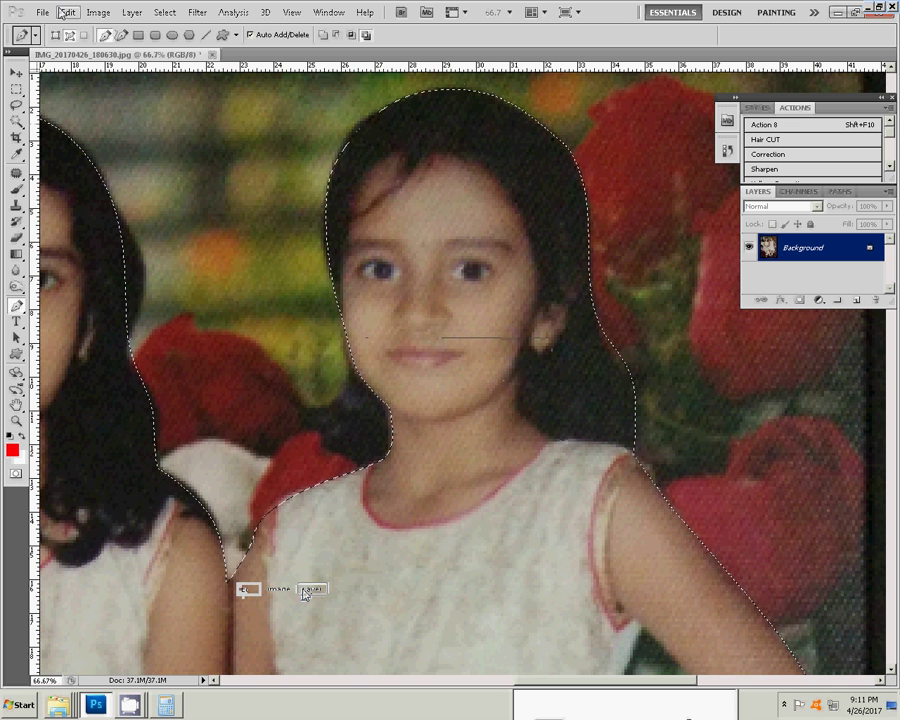
{"action": "left_click", "coordinate": [131, 12]}
{"action": "mouse_move", "coordinate": [137, 27]}
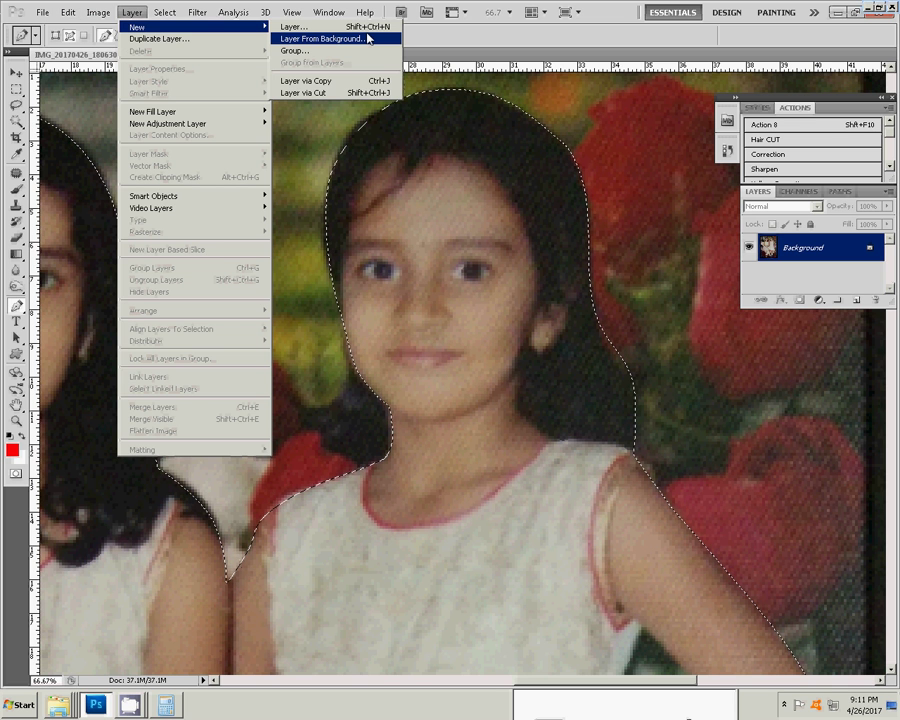
{"action": "left_click", "coordinate": [320, 80]}
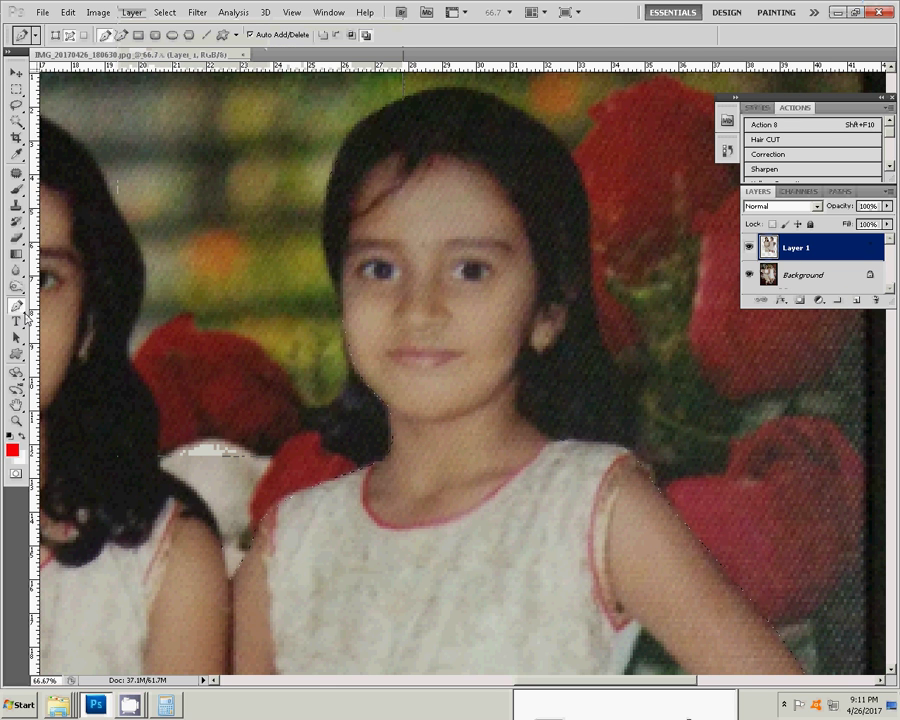
Fit the whole photo on screen with the Zoom tool, then show Explorer's recent folders list.
{"action": "left_click", "coordinate": [16, 421]}
{"action": "right_click", "coordinate": [402, 369]}
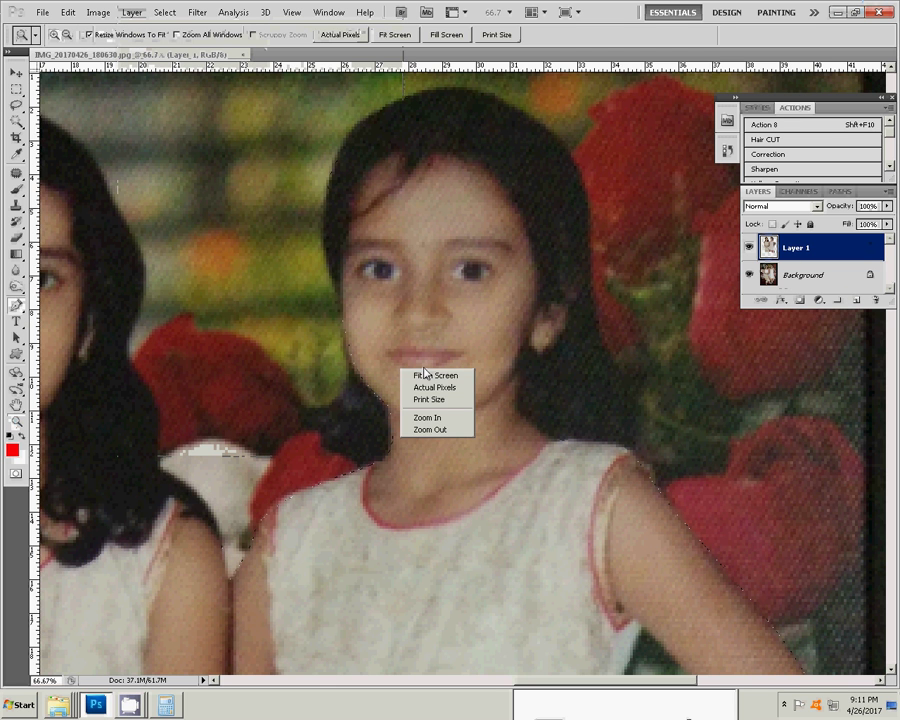
{"action": "left_click", "coordinate": [425, 374]}
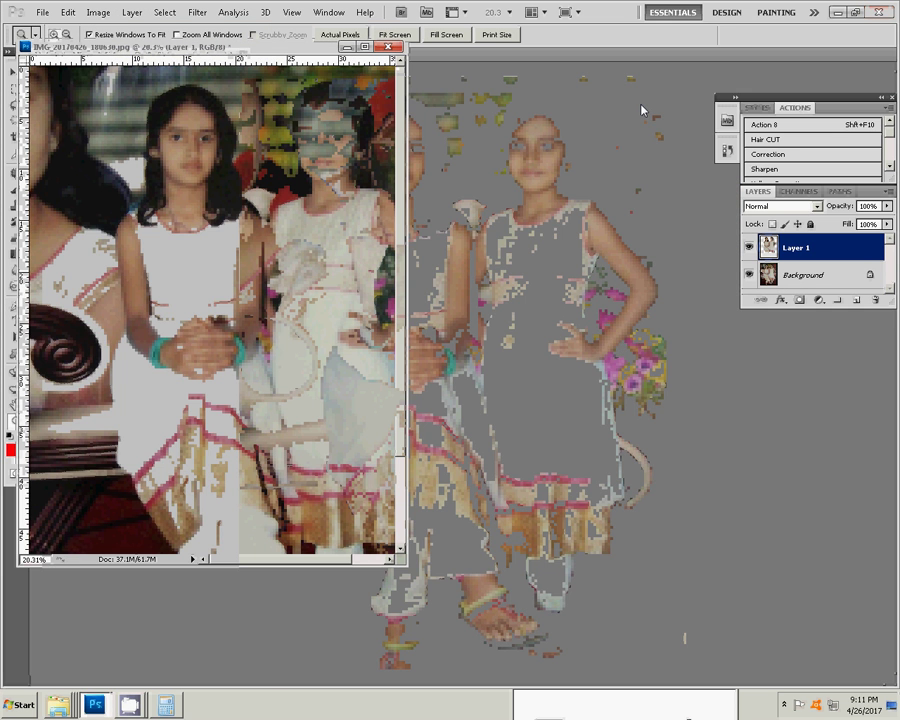
{"action": "right_click", "coordinate": [58, 705]}
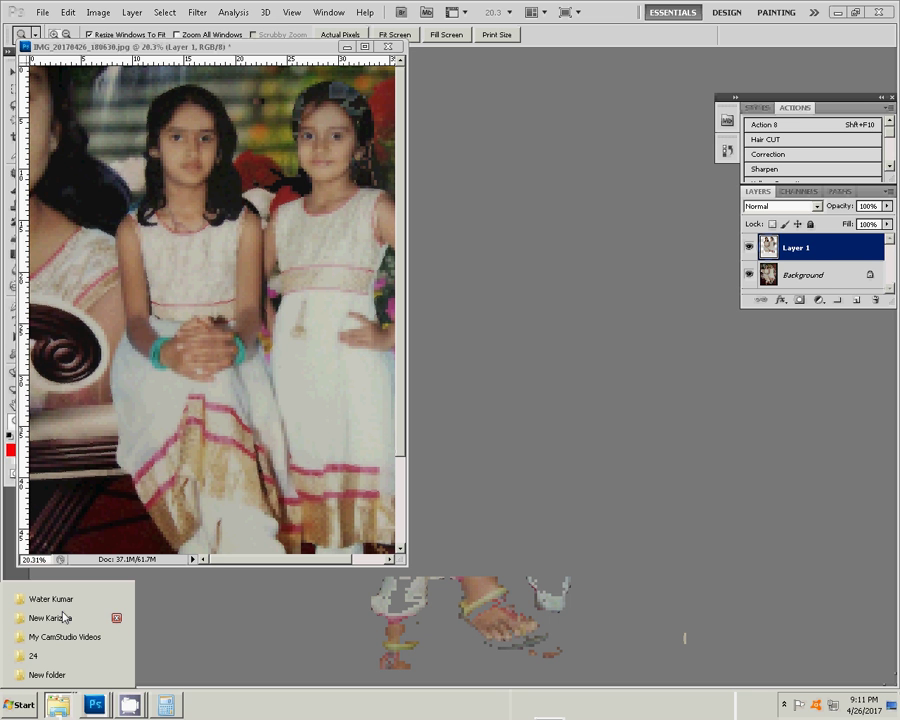
In New folder, select photos IMG_20170426_173535 and IMG_20170426_173522.
{"action": "left_click", "coordinate": [40, 675]}
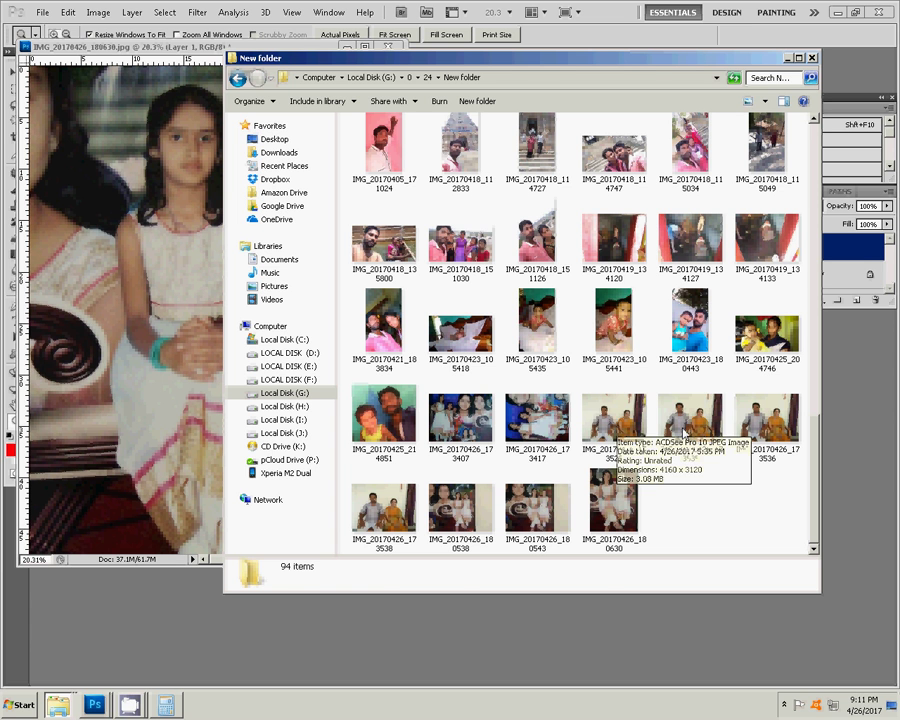
{"action": "key", "text": "Right"}
{"action": "left_click", "coordinate": [613, 437], "text": "ctrl"}
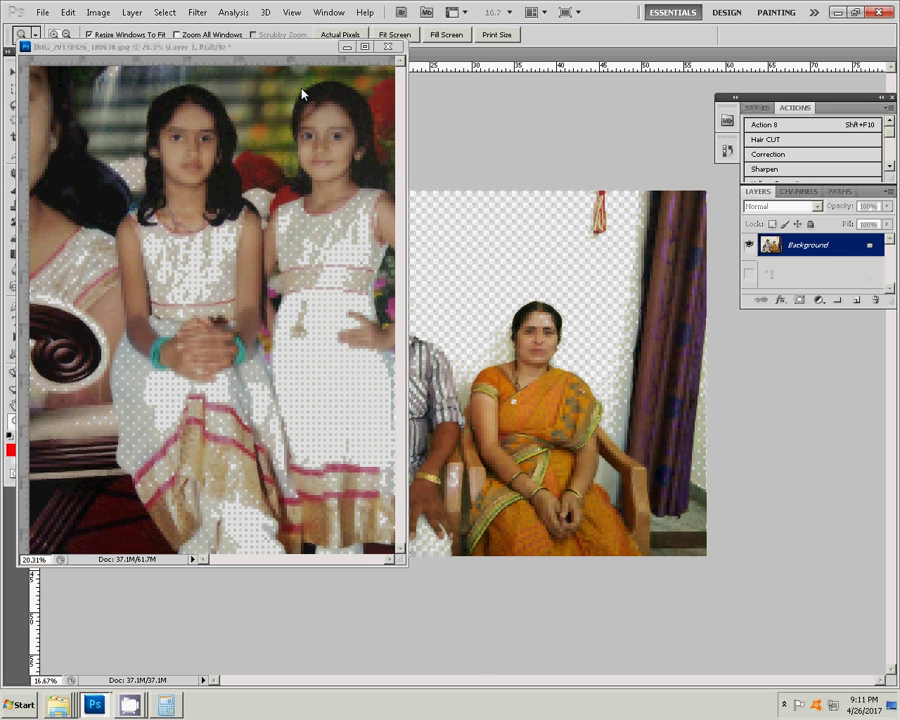
Float the photo windows and close IMG_20170426_173535.jpg, keeping IMG_20170426_173522.jpg open.
{"action": "left_click", "coordinate": [344, 47]}
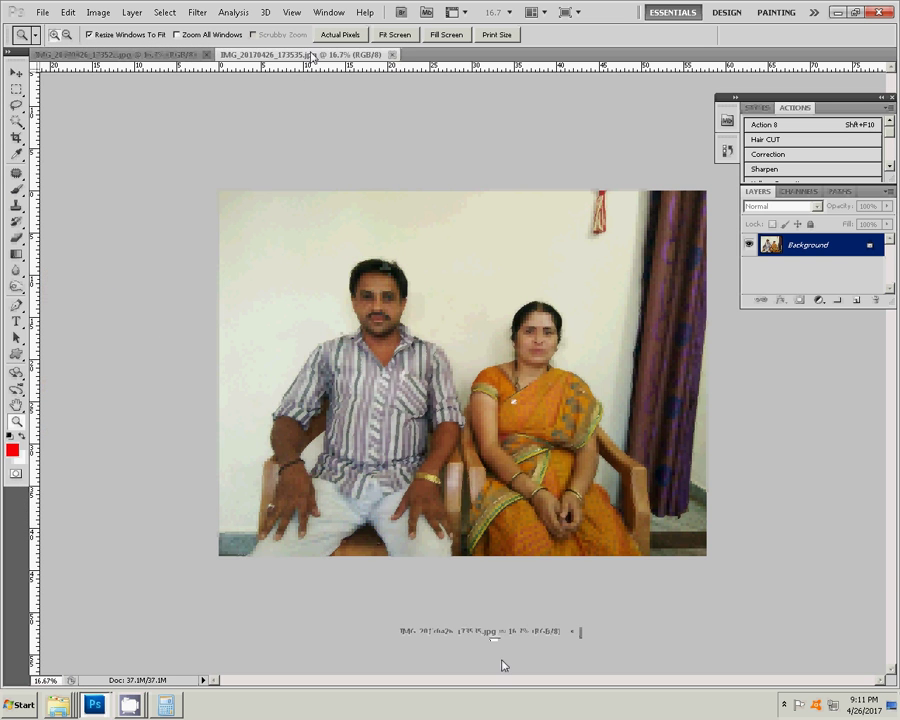
{"action": "mouse_move", "coordinate": [495, 631]}
{"action": "left_mouse_down"}
{"action": "mouse_move", "coordinate": [409, 164]}
{"action": "mouse_move", "coordinate": [430, 147]}
{"action": "left_mouse_up"}
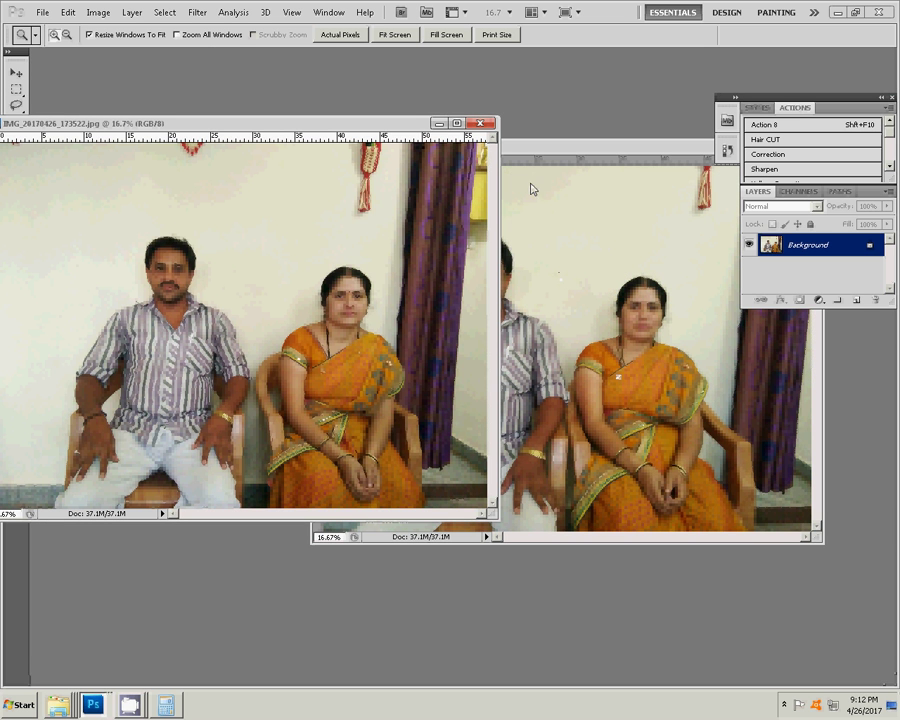
{"action": "left_click", "coordinate": [482, 126]}
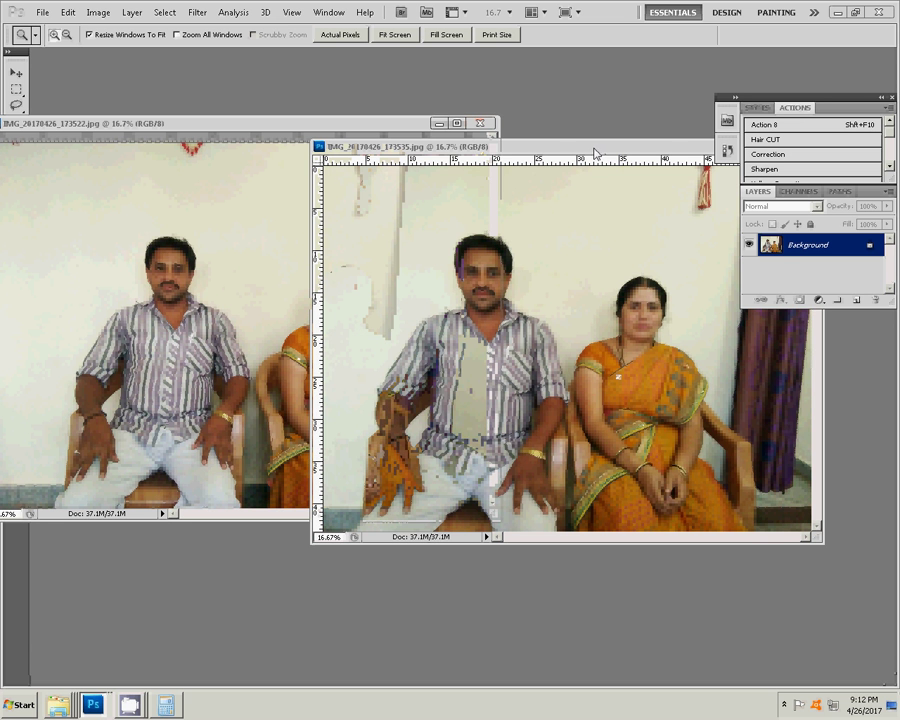
{"action": "left_click_drag", "start_coordinate": [440, 146], "coordinate": [280, 196]}
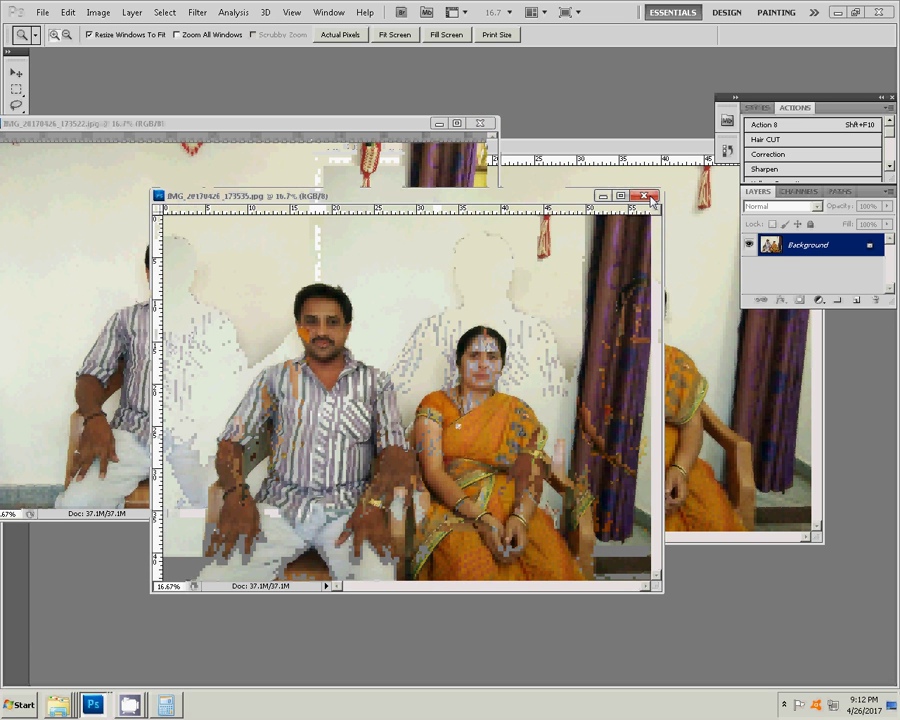
{"action": "left_click", "coordinate": [651, 200]}
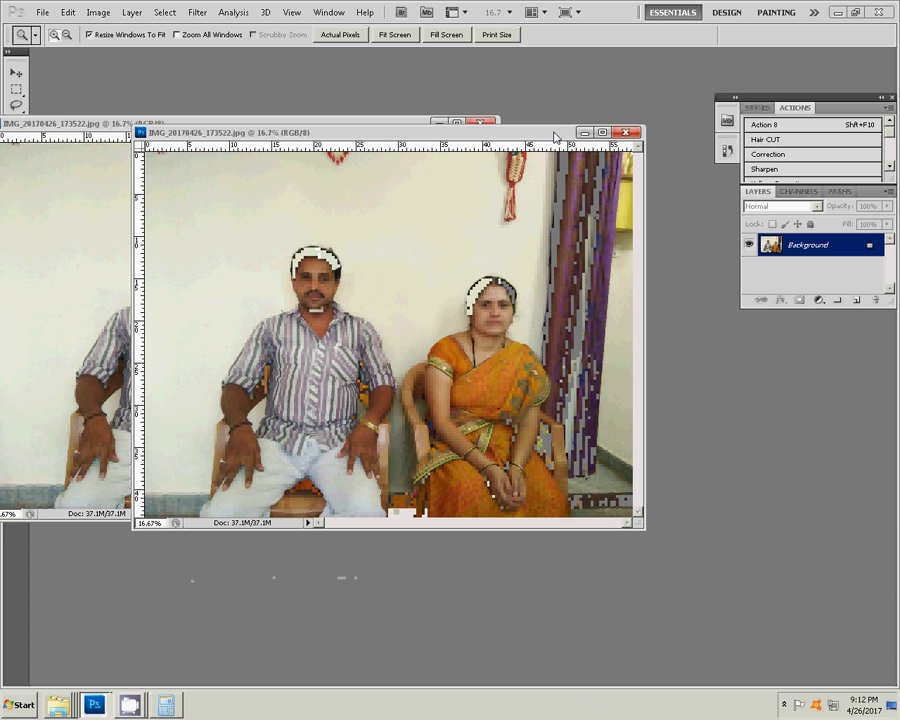
Zoom in on the man's shoulder and face at 100%.
{"action": "left_click", "coordinate": [275, 380]}
{"action": "left_click", "coordinate": [268, 379]}
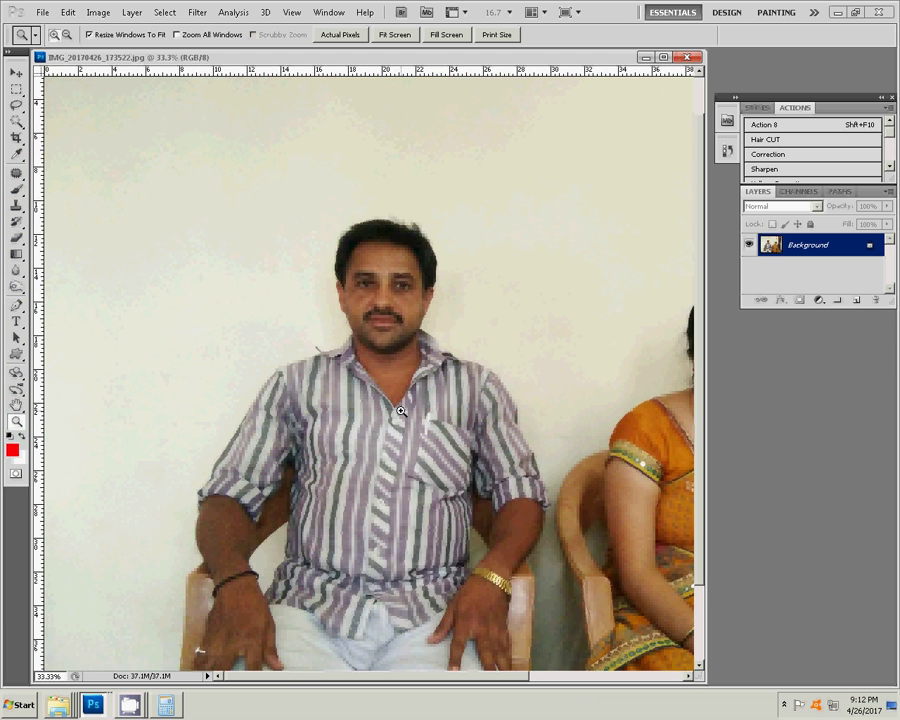
{"action": "left_click", "coordinate": [400, 409]}
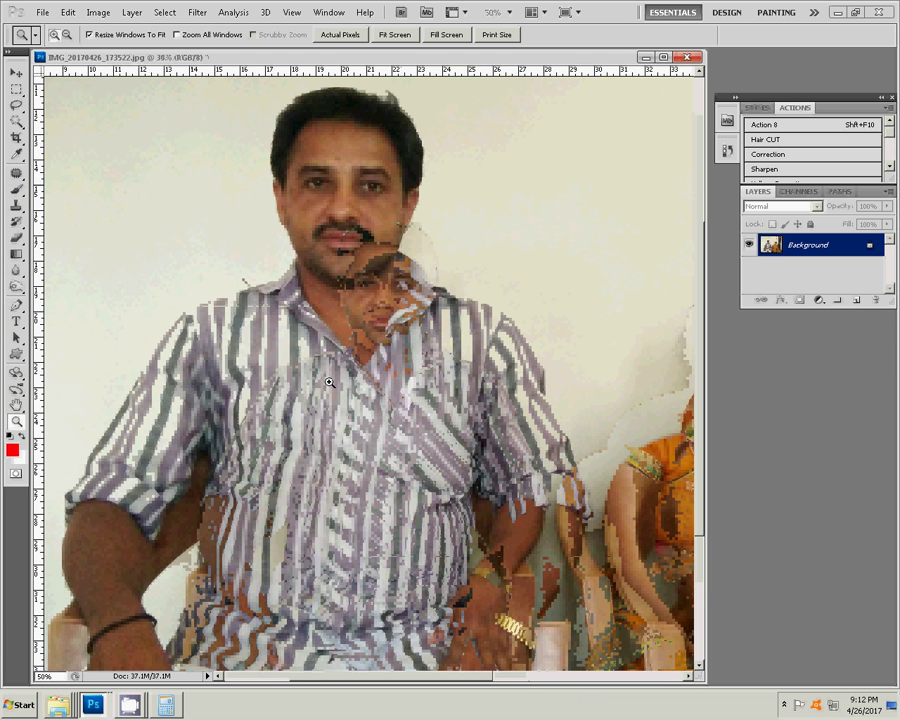
{"action": "left_click", "coordinate": [328, 381]}
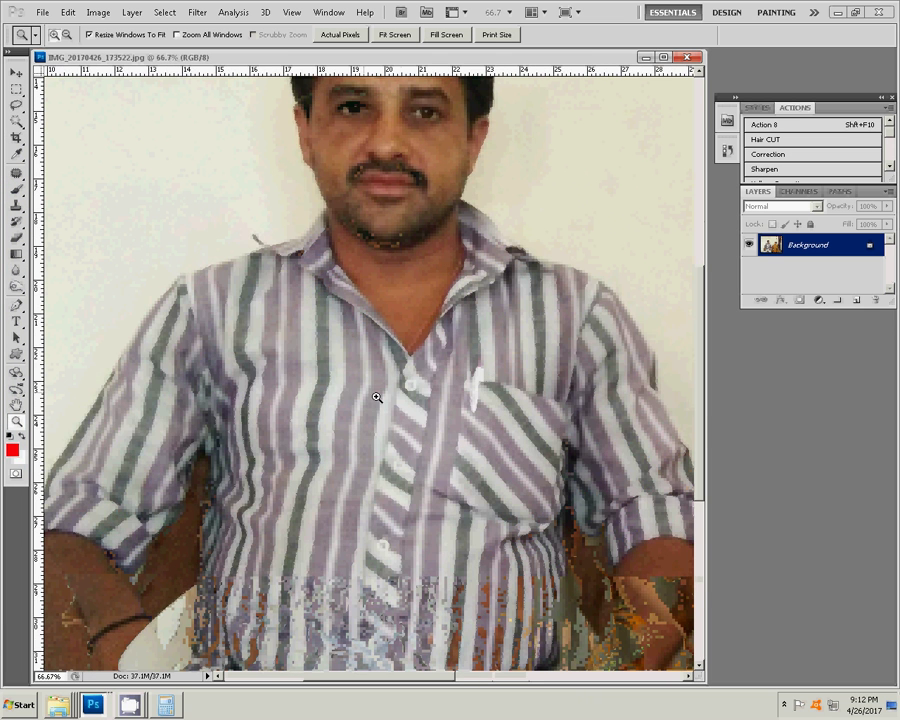
{"action": "left_click", "coordinate": [215, 288]}
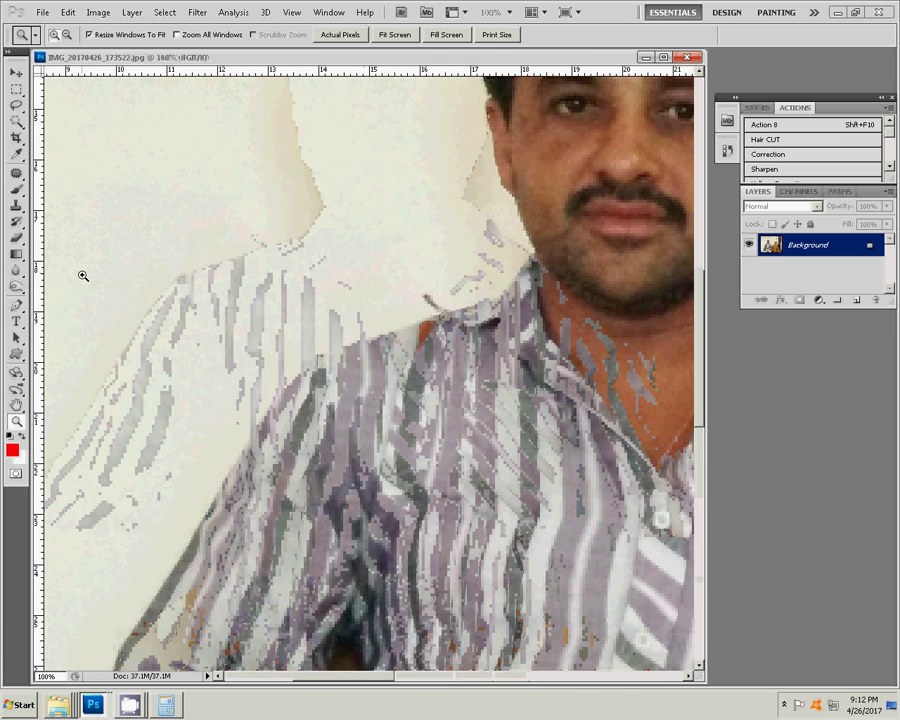
Start a pen path at the arm edge and trace along the shoulder up the collar.
{"action": "left_click", "coordinate": [17, 309]}
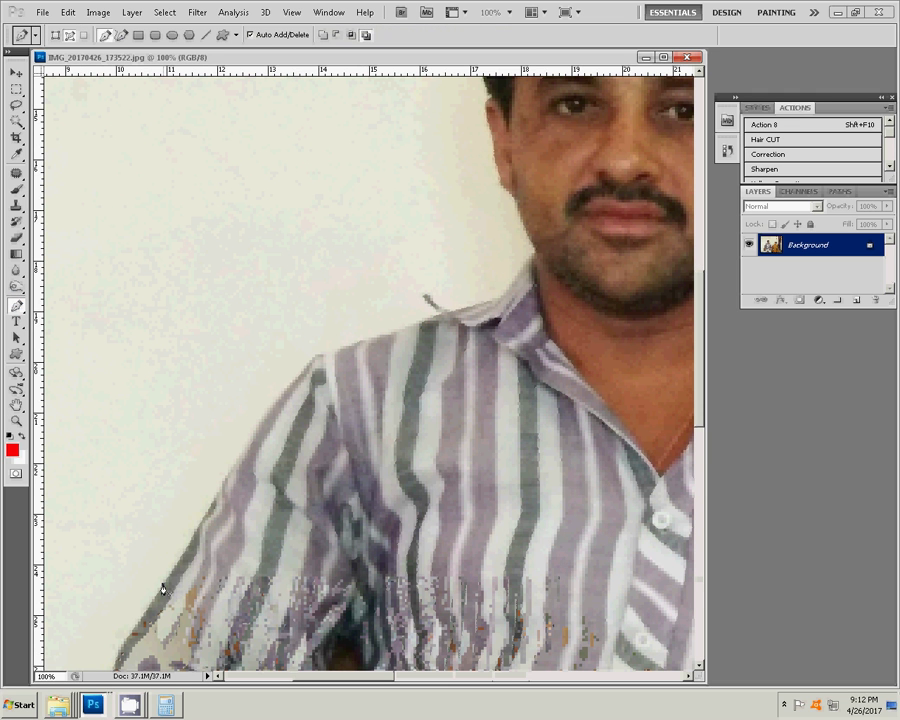
{"action": "left_click", "coordinate": [250, 441]}
{"action": "left_click", "coordinate": [316, 360]}
{"action": "left_click", "coordinate": [438, 315]}
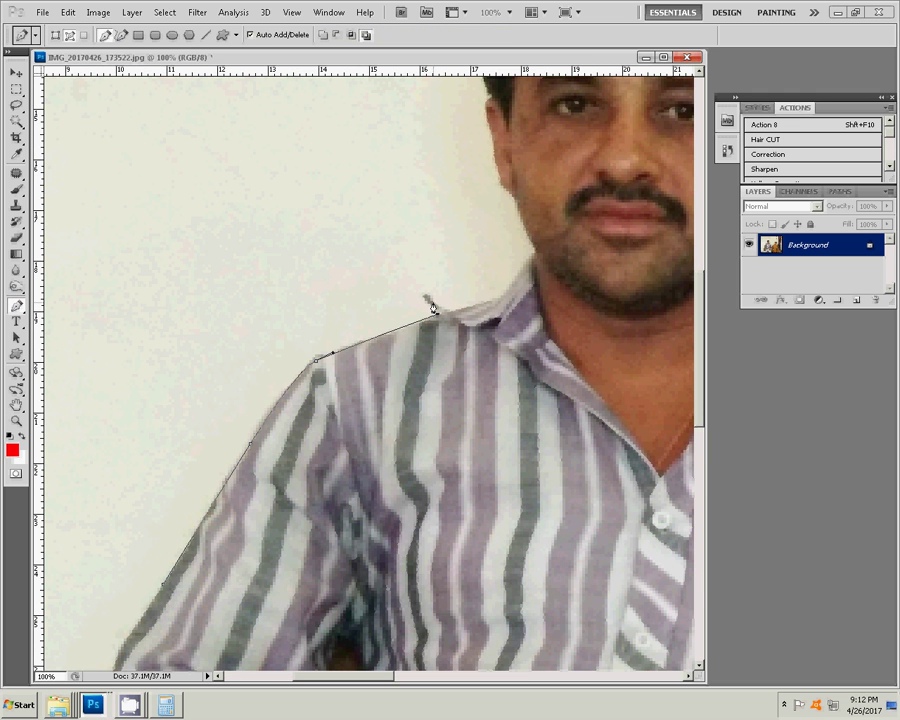
{"action": "left_click", "coordinate": [486, 305]}
{"action": "left_click", "coordinate": [510, 287]}
{"action": "left_click", "coordinate": [529, 264]}
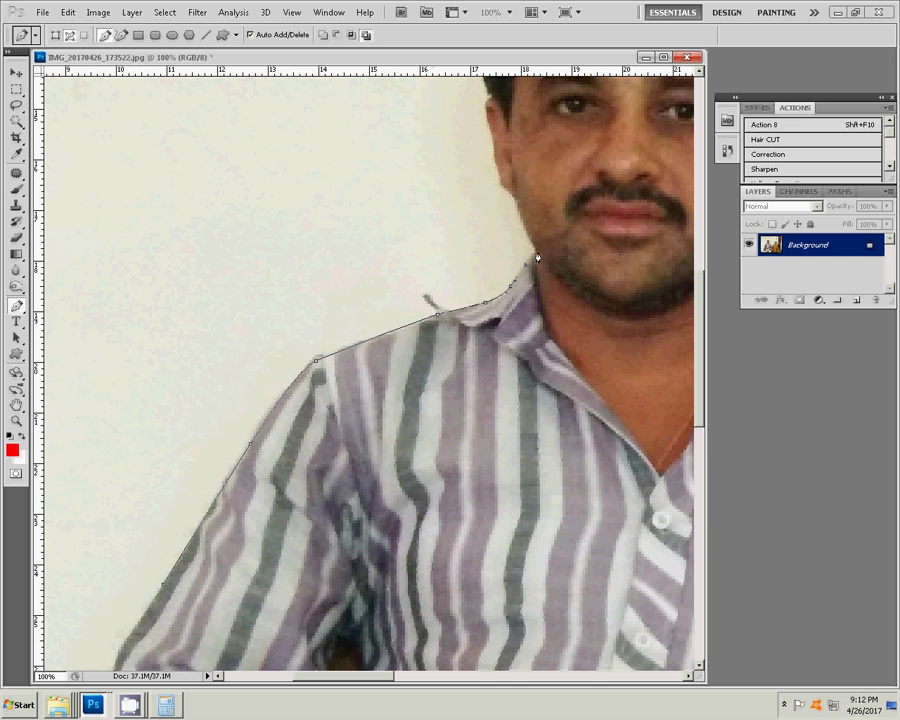
Zoom to 200% on the face and trace path points up the cheek edge.
{"action": "left_click", "coordinate": [17, 420]}
{"action": "left_click", "coordinate": [570, 199]}
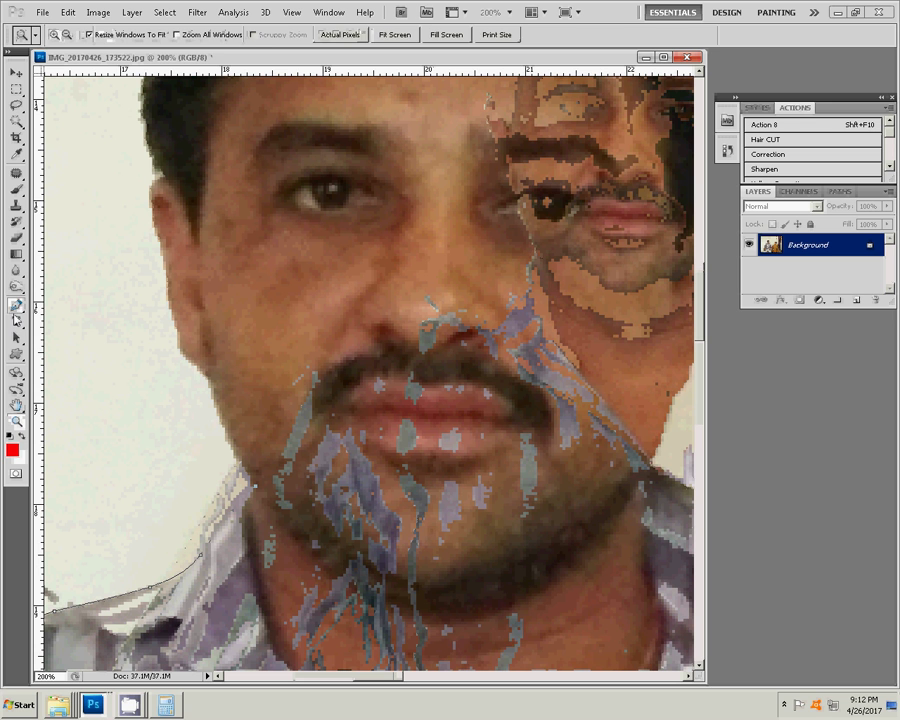
{"action": "left_click", "coordinate": [18, 308]}
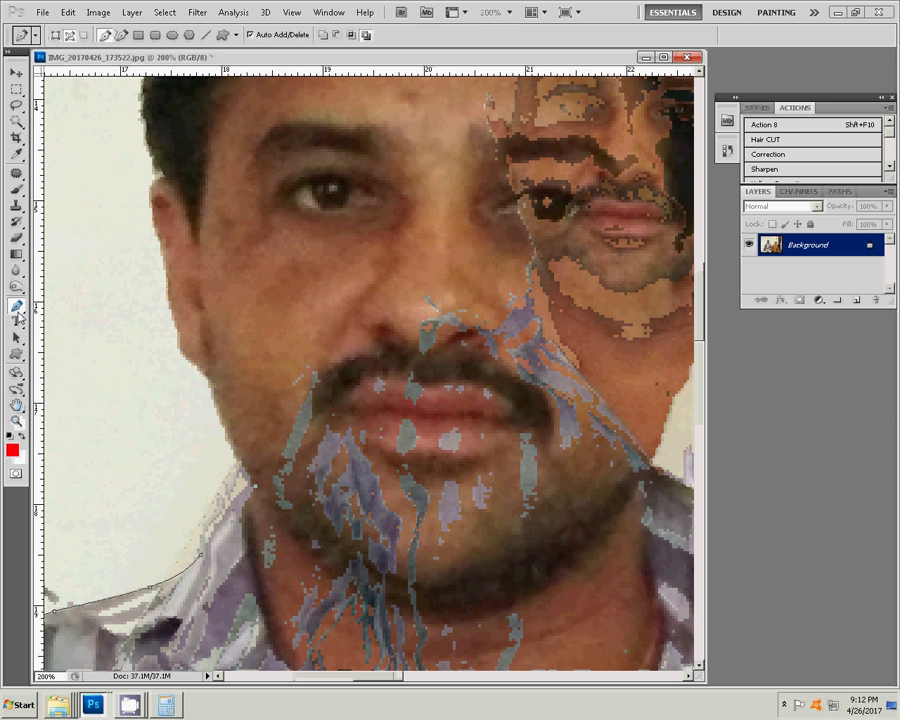
{"action": "left_click", "coordinate": [213, 390]}
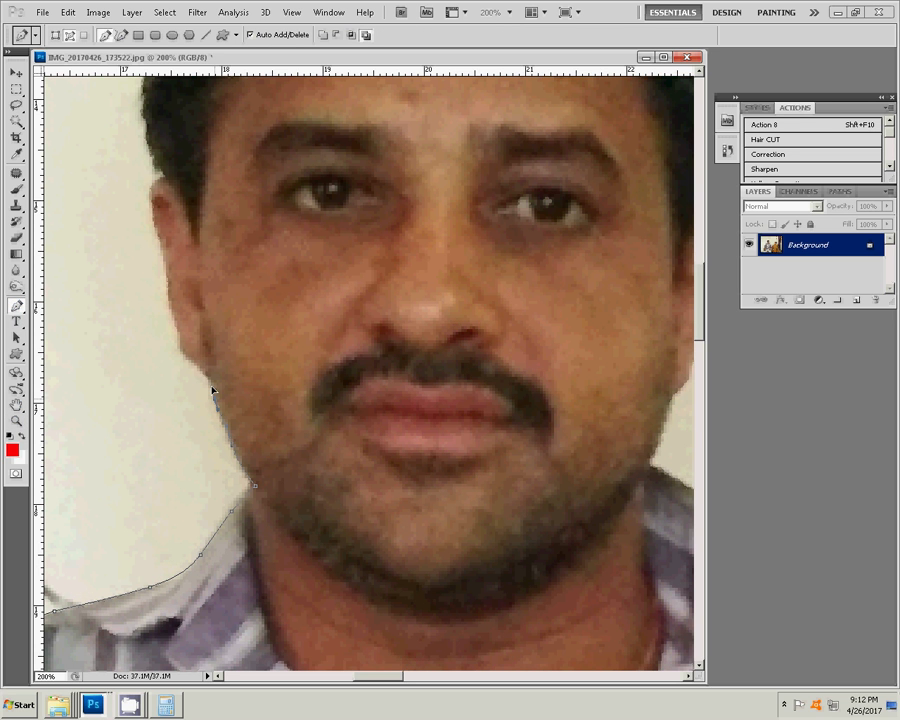
{"action": "left_click", "coordinate": [178, 338]}
{"action": "left_click", "coordinate": [169, 290]}
{"action": "left_click", "coordinate": [153, 205]}
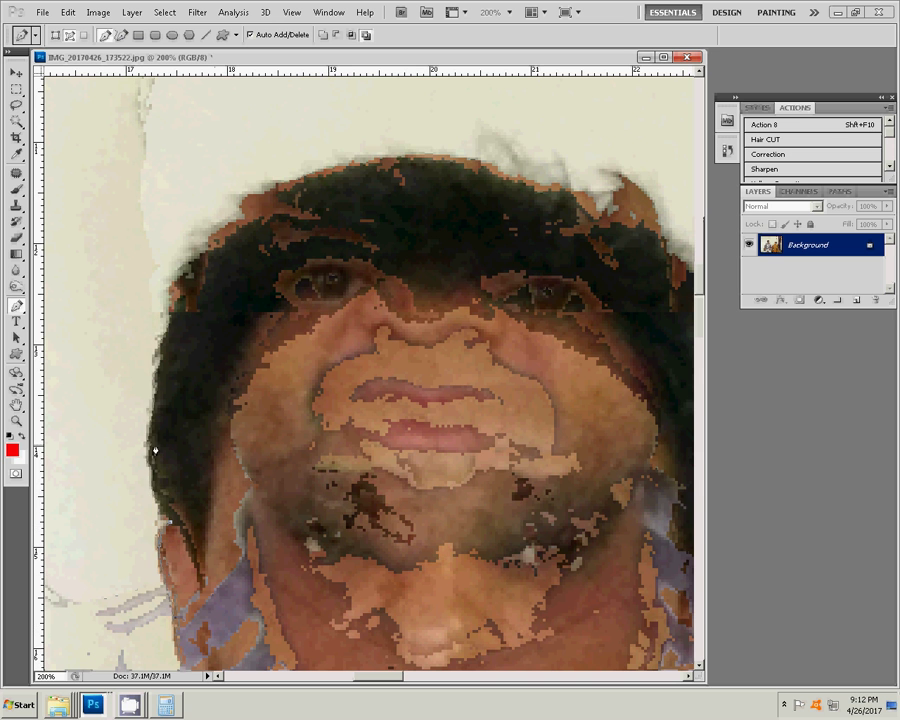
Curve the path around the hair and down to the neck and shirt collar.
{"action": "left_click_drag", "start_coordinate": [155, 451], "coordinate": [145, 483]}
{"action": "left_click_drag", "start_coordinate": [234, 237], "coordinate": [284, 186]}
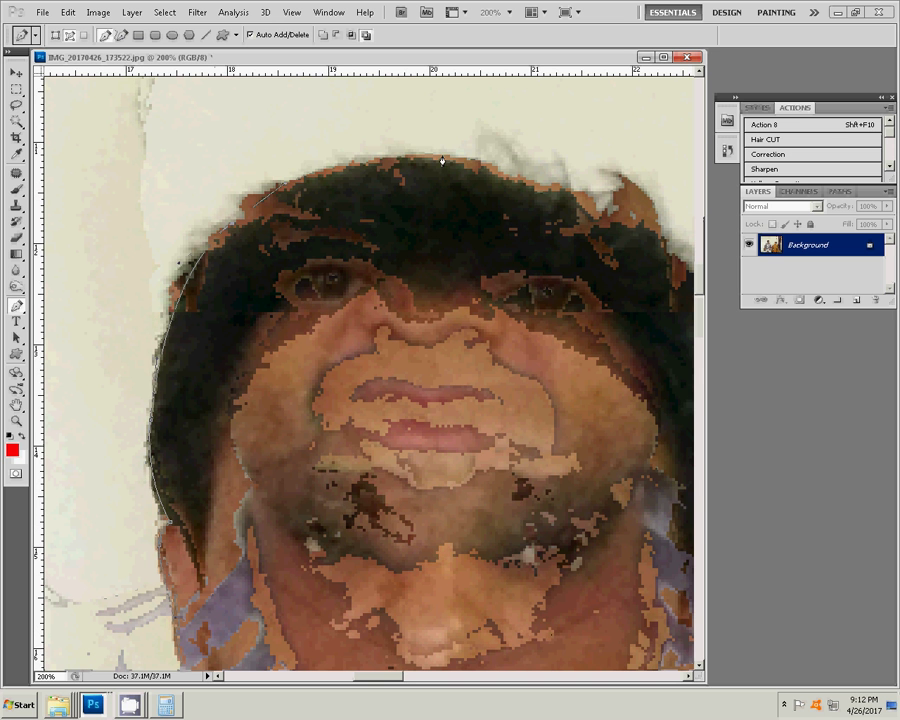
{"action": "left_click_drag", "start_coordinate": [456, 158], "coordinate": [514, 176]}
{"action": "mouse_move", "coordinate": [620, 223]}
{"action": "left_mouse_down"}
{"action": "mouse_move", "coordinate": [658, 246]}
{"action": "mouse_move", "coordinate": [369, 144]}
{"action": "left_mouse_up"}
{"action": "left_click_drag", "start_coordinate": [453, 268], "coordinate": [468, 348]}
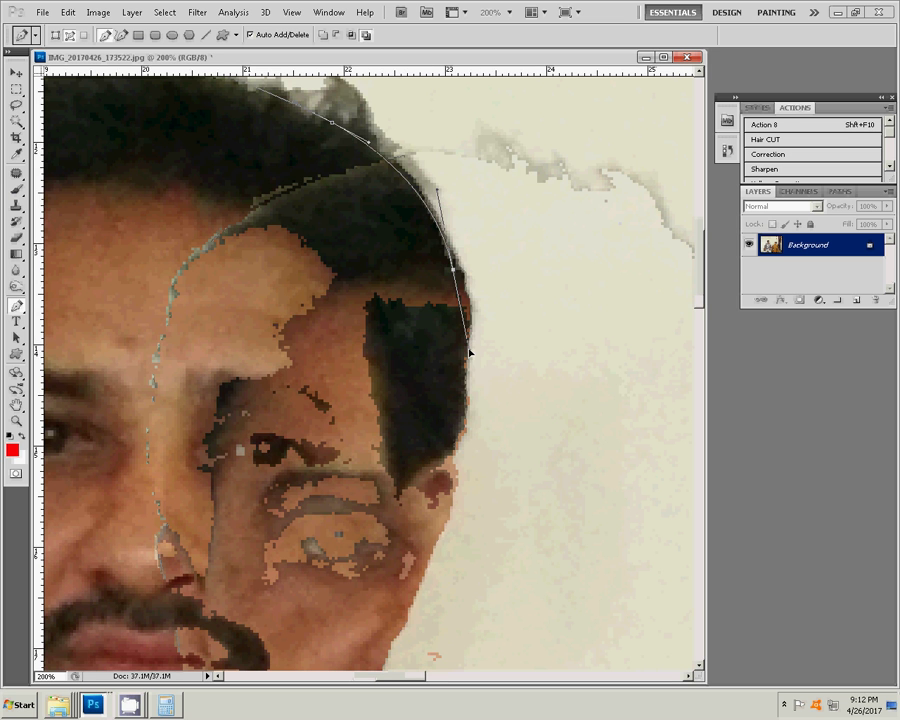
{"action": "mouse_move", "coordinate": [454, 455]}
{"action": "left_mouse_down"}
{"action": "mouse_move", "coordinate": [451, 490]}
{"action": "mouse_move", "coordinate": [536, 114]}
{"action": "left_mouse_up"}
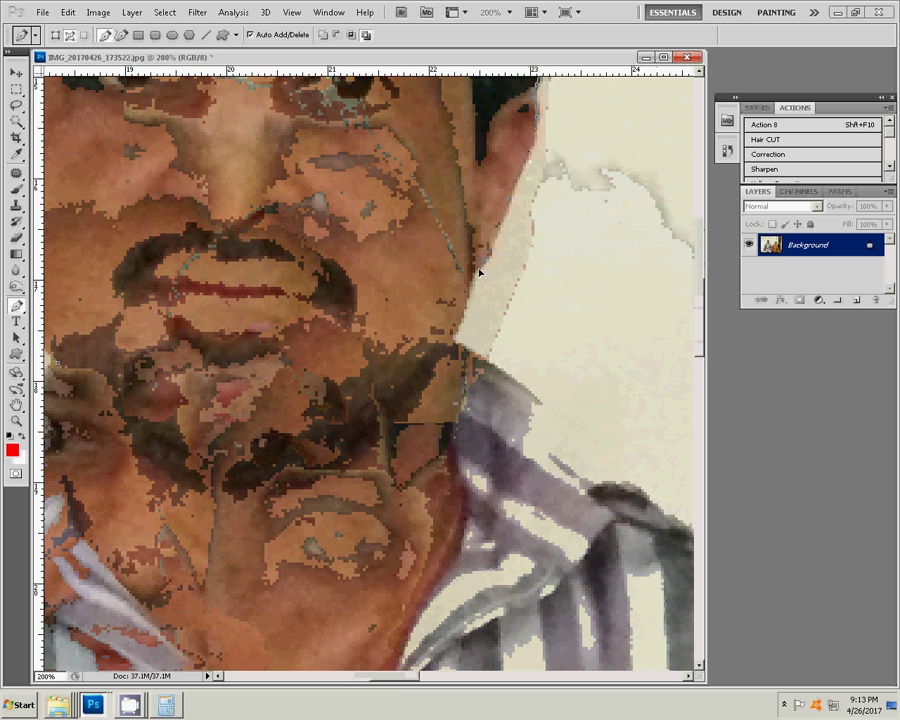
{"action": "left_click", "coordinate": [468, 295]}
{"action": "left_click", "coordinate": [546, 407]}
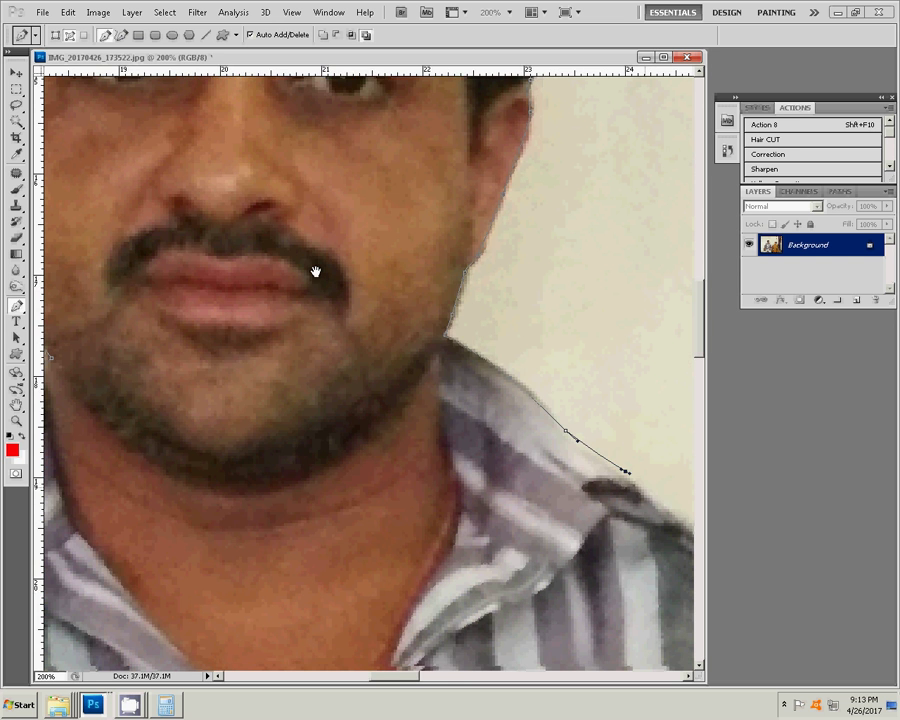
Trace the path along the collar, down the shirt edge and the chair edge.
{"action": "left_click_drag", "start_coordinate": [314, 271], "coordinate": [60, 40]}
{"action": "left_click", "coordinate": [313, 245]}
{"action": "left_click", "coordinate": [375, 265]}
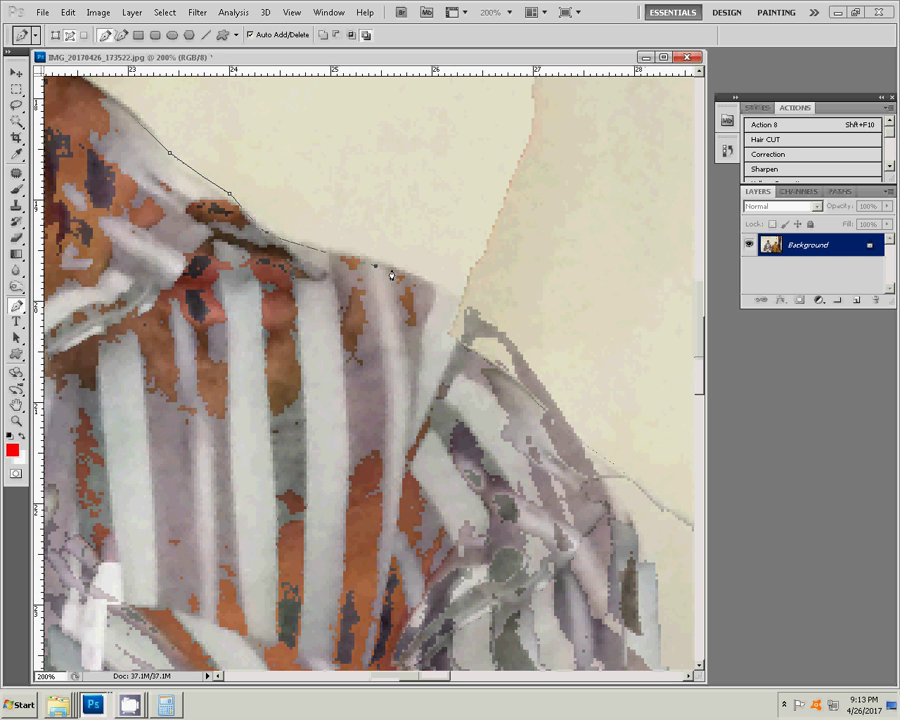
{"action": "left_click", "coordinate": [437, 287]}
{"action": "left_click_drag", "start_coordinate": [600, 400], "coordinate": [269, 337]}
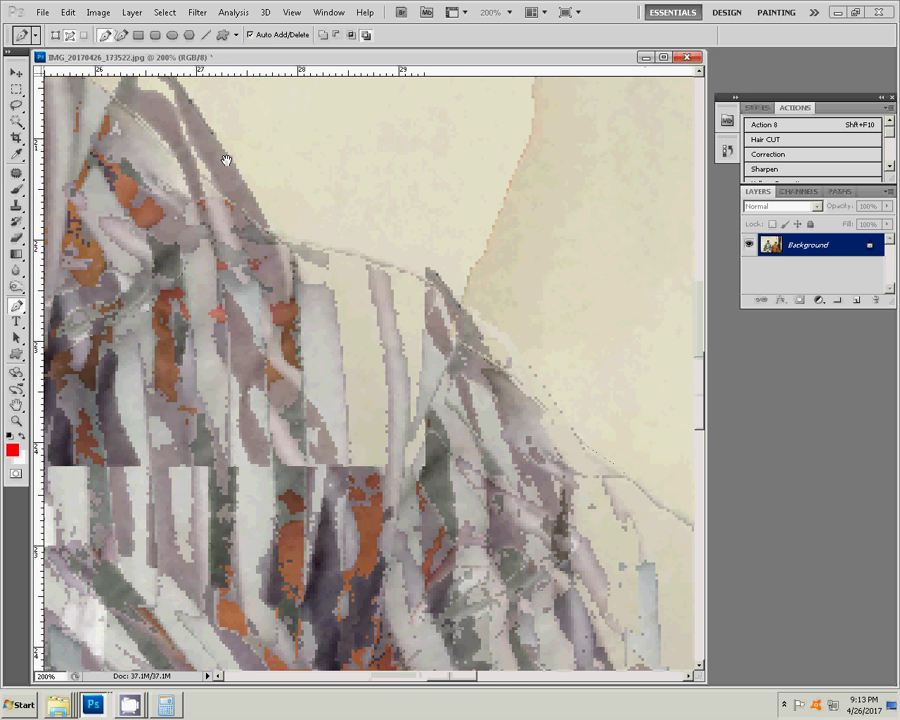
{"action": "left_click_drag", "start_coordinate": [285, 256], "coordinate": [300, 378]}
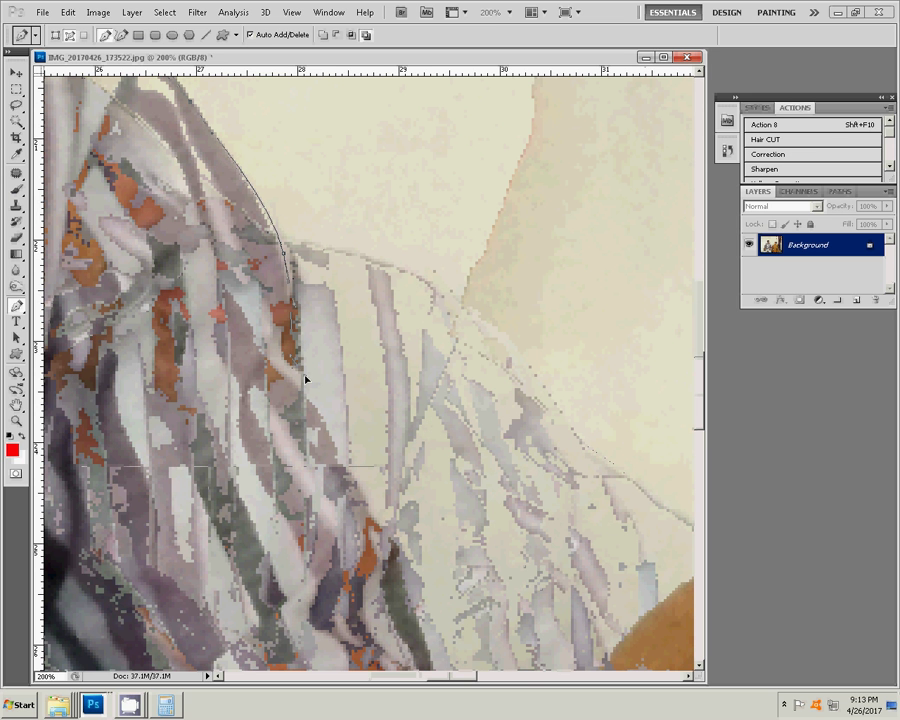
{"action": "left_click_drag", "start_coordinate": [350, 477], "coordinate": [243, 145]}
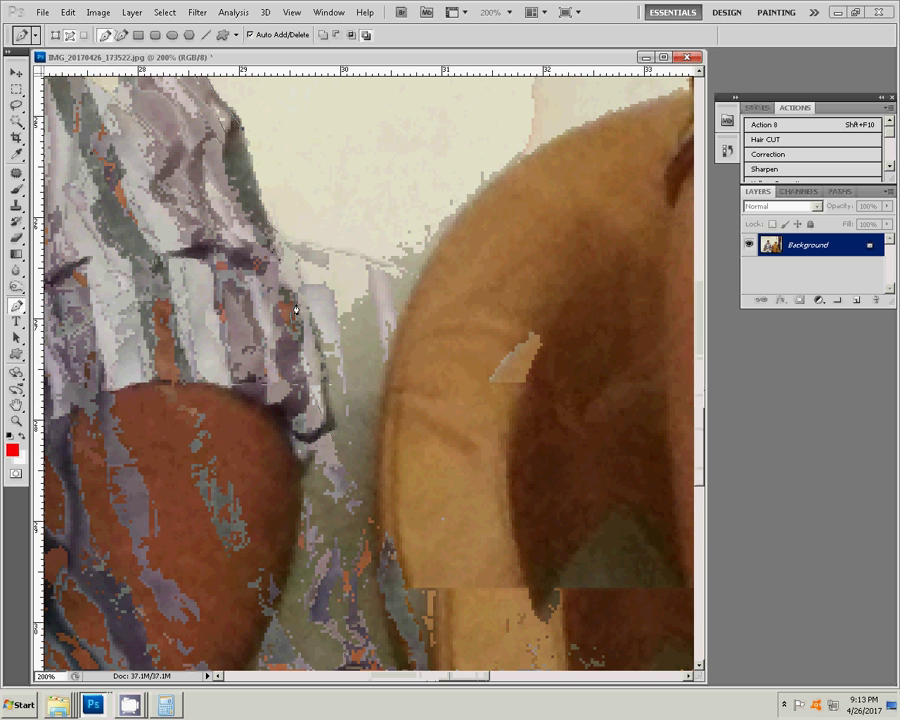
{"action": "mouse_move", "coordinate": [307, 458]}
{"action": "left_mouse_down"}
{"action": "mouse_move", "coordinate": [398, 218]}
{"action": "mouse_move", "coordinate": [365, 275]}
{"action": "left_mouse_up"}
{"action": "left_click_drag", "start_coordinate": [287, 399], "coordinate": [284, 424]}
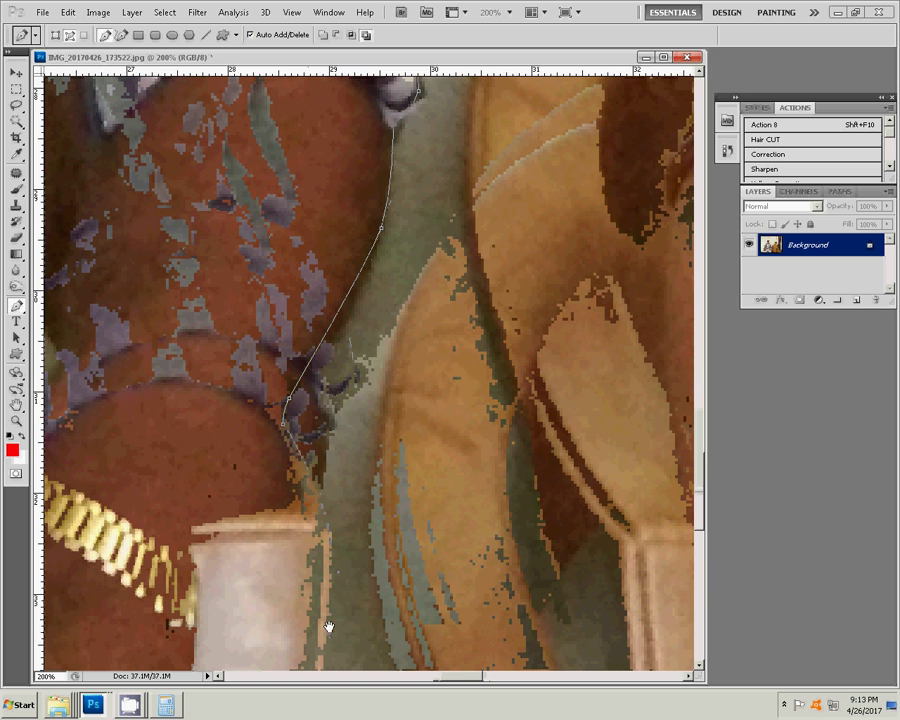
{"action": "left_click_drag", "start_coordinate": [327, 629], "coordinate": [488, 171]}
{"action": "left_click", "coordinate": [469, 640]}
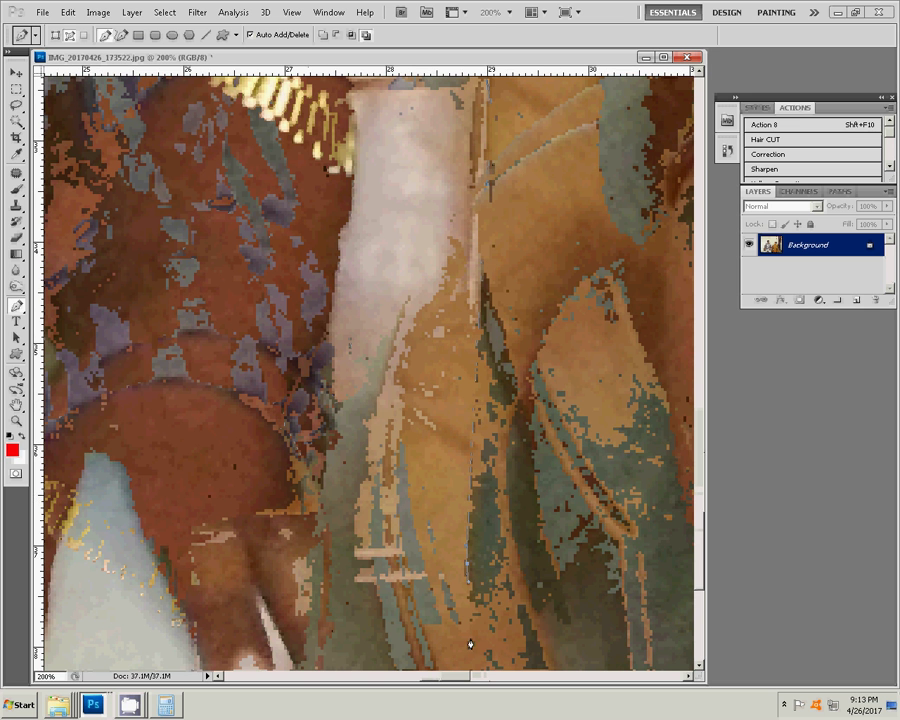
Zoom in on the man's hand, then set the view back to 100%.
{"action": "key", "text": "z"}
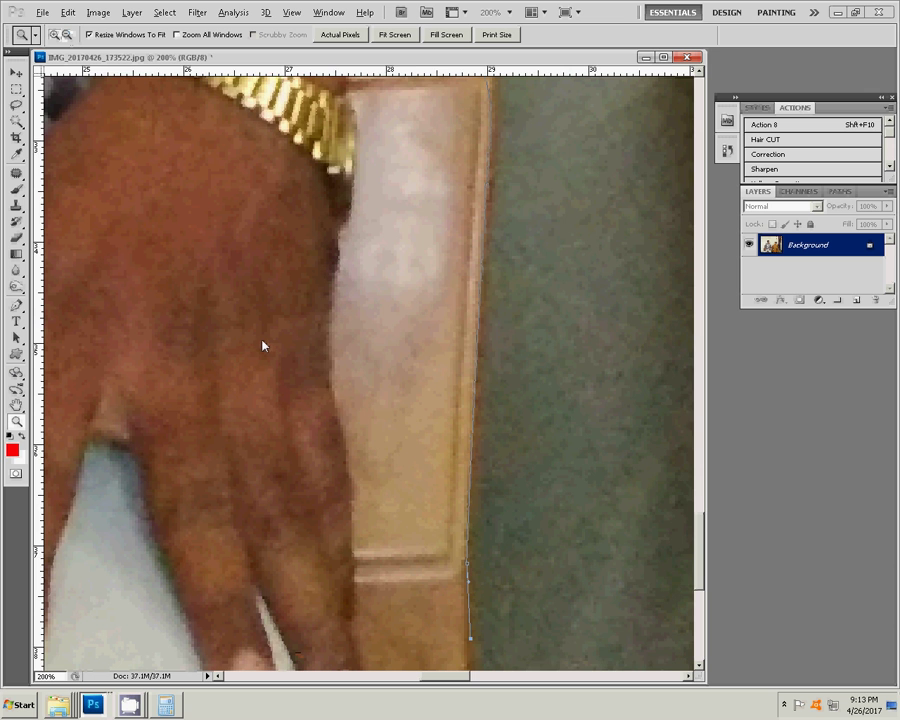
{"action": "left_click", "coordinate": [264, 344]}
{"action": "left_click", "coordinate": [264, 345]}
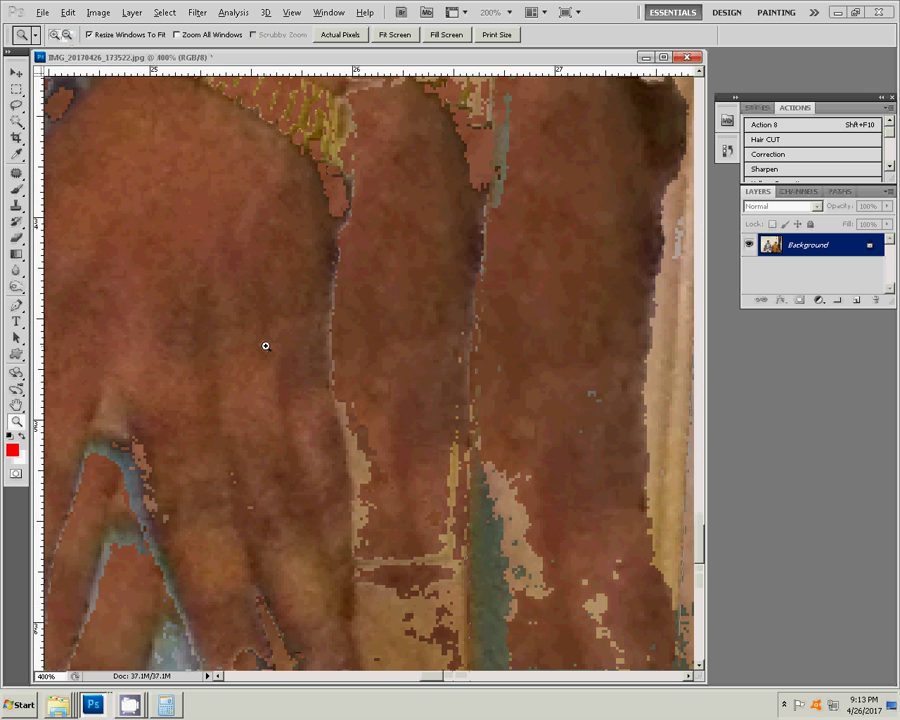
{"action": "left_click", "coordinate": [265, 346]}
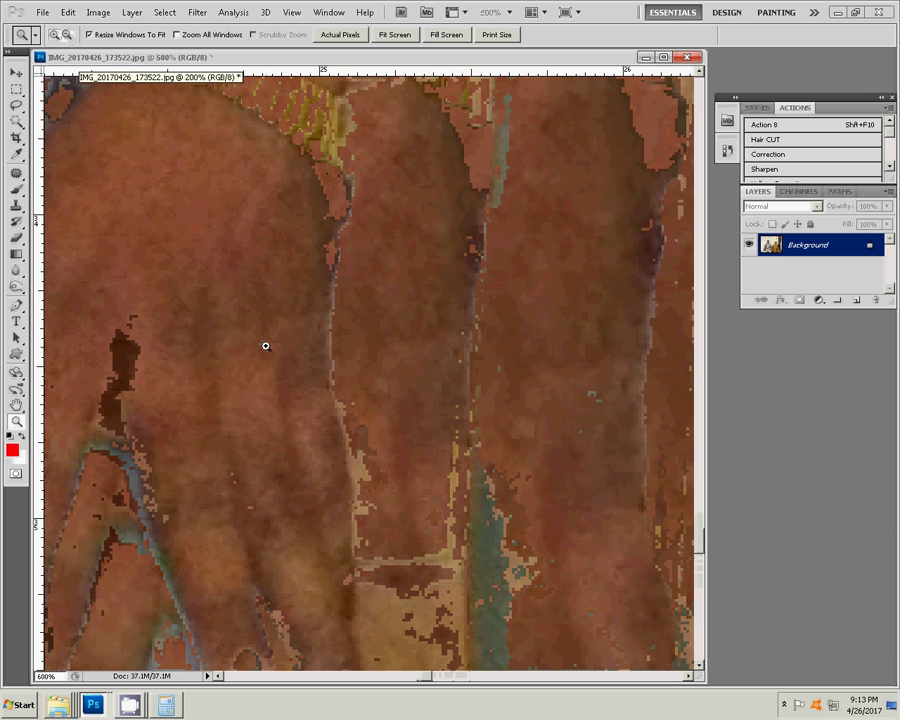
{"action": "left_click", "coordinate": [264, 345]}
{"action": "left_click", "coordinate": [212, 301], "text": "alt"}
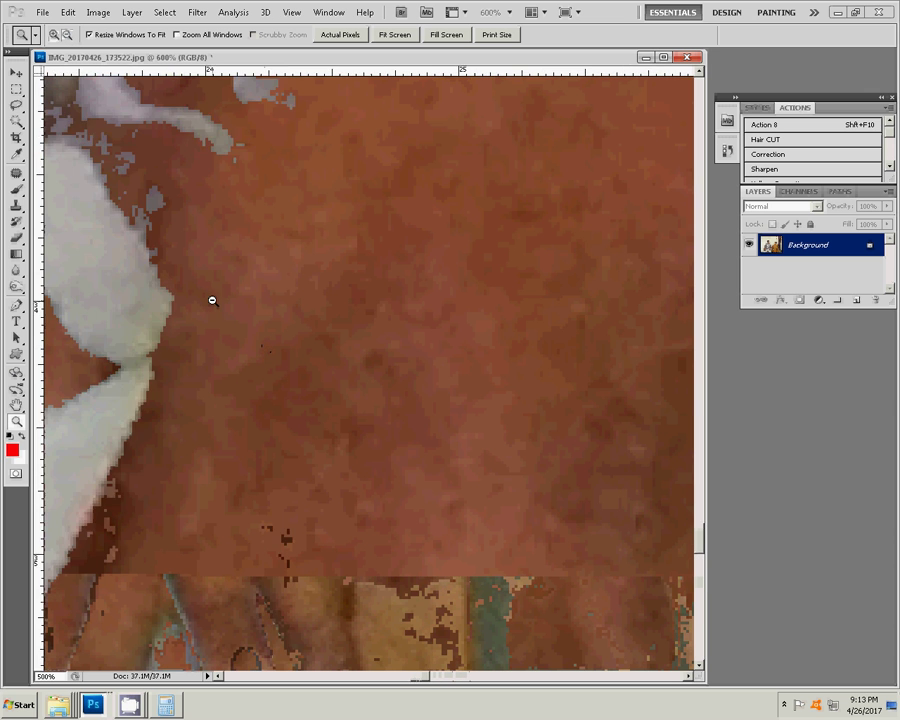
{"action": "left_click", "coordinate": [212, 300], "text": "alt"}
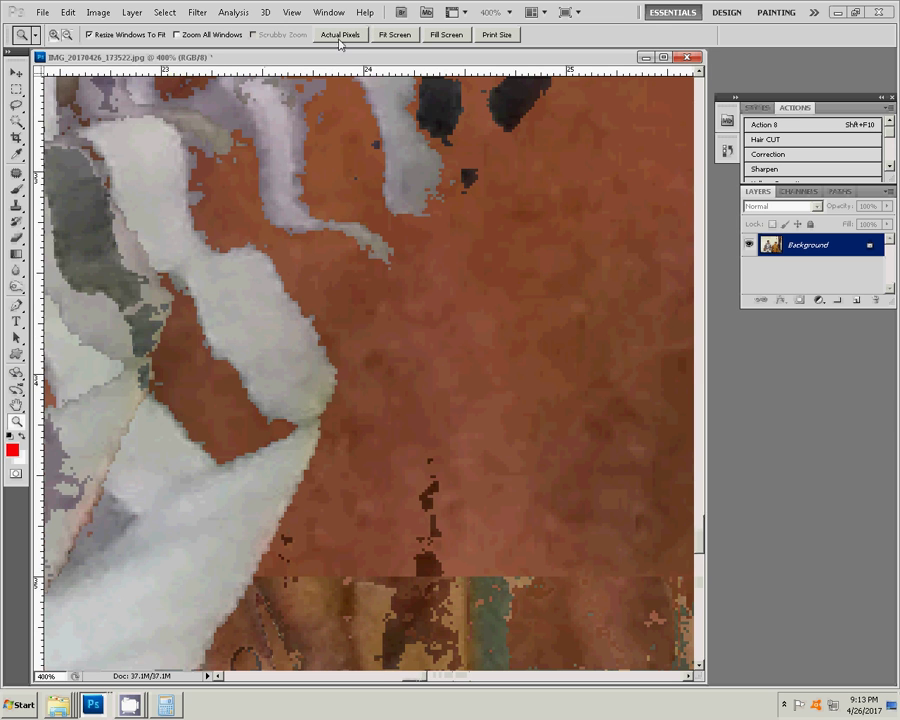
{"action": "left_click", "coordinate": [340, 34]}
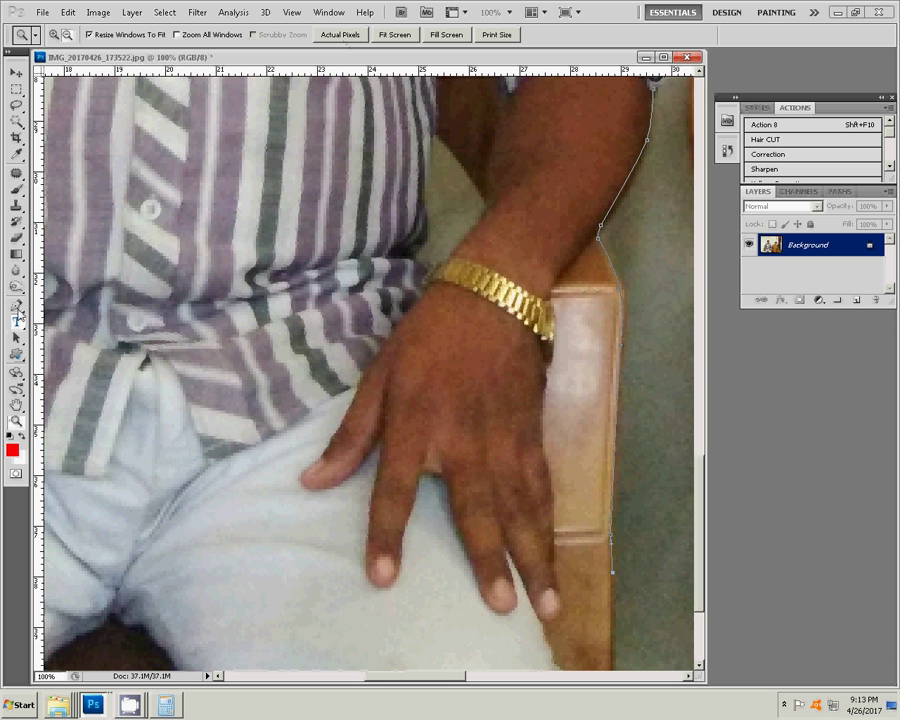
Pan to the man's hand and add a path point along the arm's edge.
{"action": "left_click", "coordinate": [16, 308]}
{"action": "key", "text": "space"}
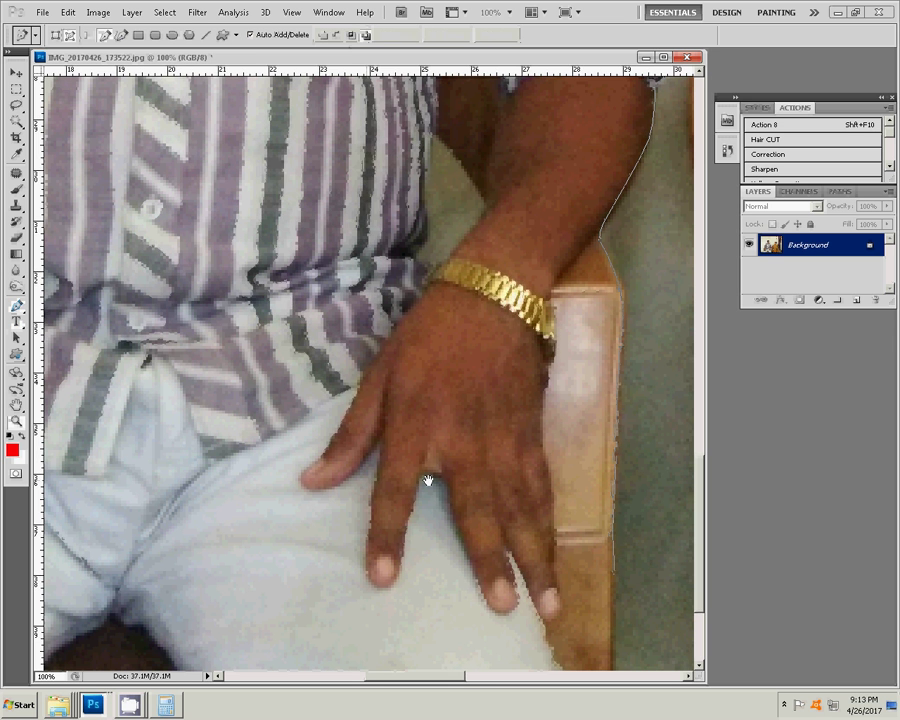
{"action": "left_click_drag", "start_coordinate": [428, 481], "coordinate": [635, 481]}
{"action": "left_click_drag", "start_coordinate": [201, 484], "coordinate": [428, 484]}
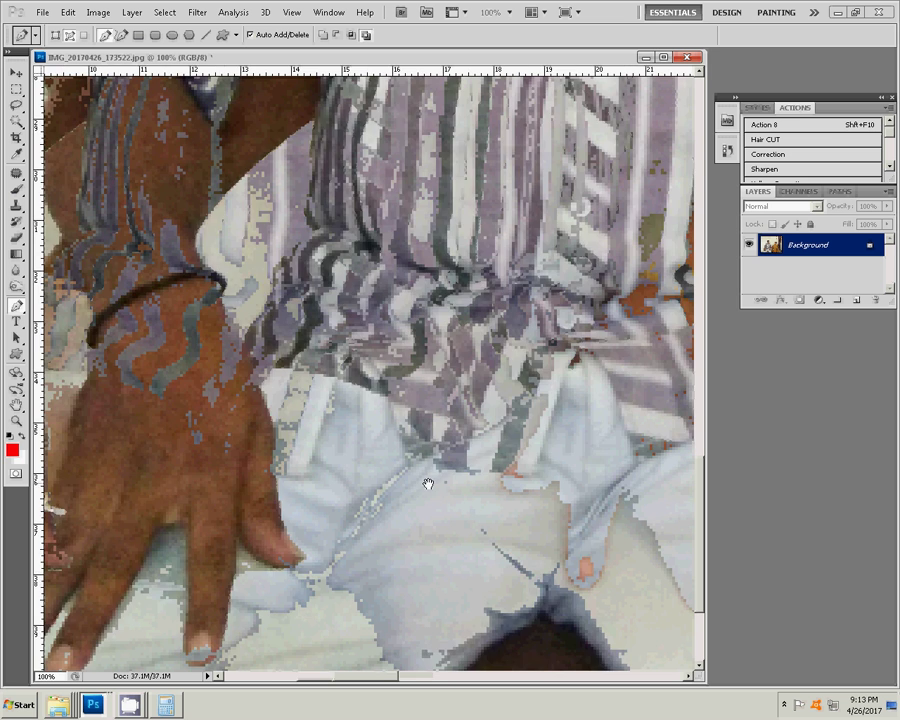
{"action": "left_click_drag", "start_coordinate": [255, 482], "coordinate": [463, 484]}
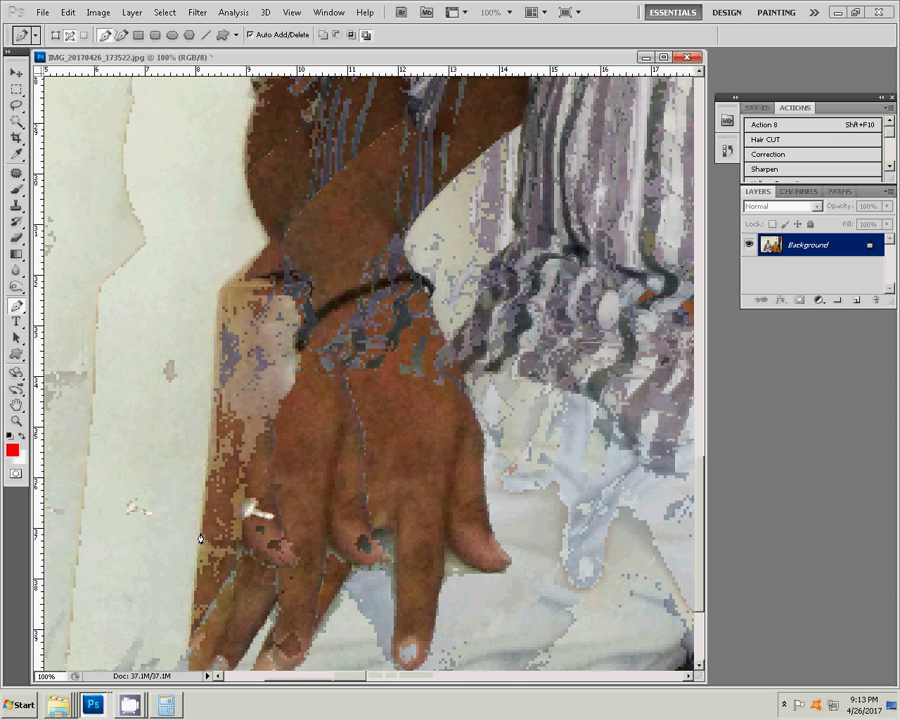
{"action": "left_click", "coordinate": [215, 312]}
Extend the path along the shirt edge and across the trousers beside the chair.
{"action": "left_click_drag", "start_coordinate": [250, 225], "coordinate": [148, 535]}
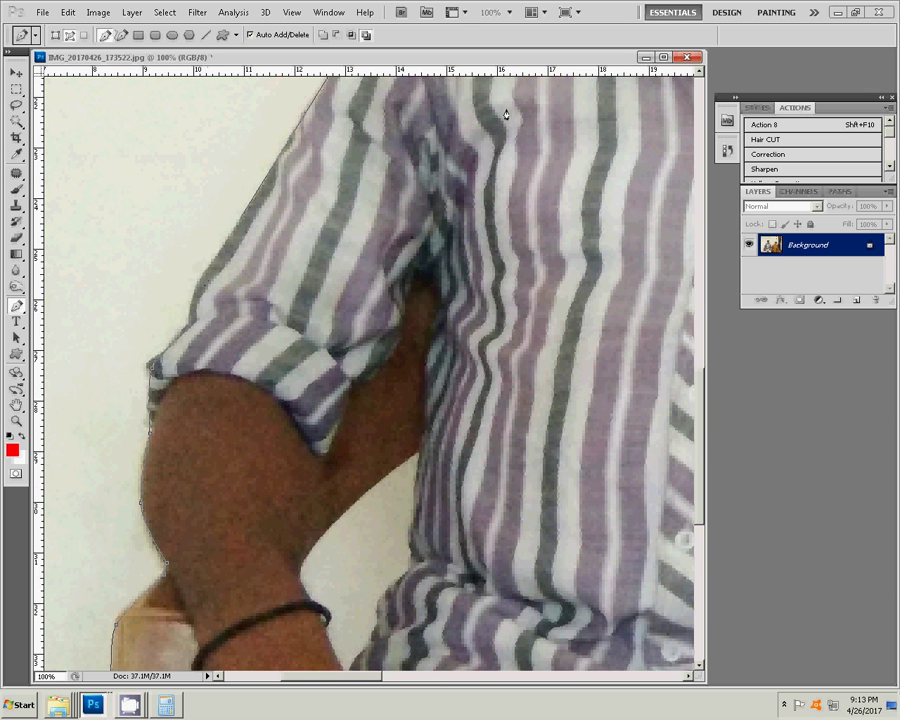
{"action": "left_click", "coordinate": [248, 227]}
{"action": "left_click_drag", "start_coordinate": [513, 438], "coordinate": [296, 249]}
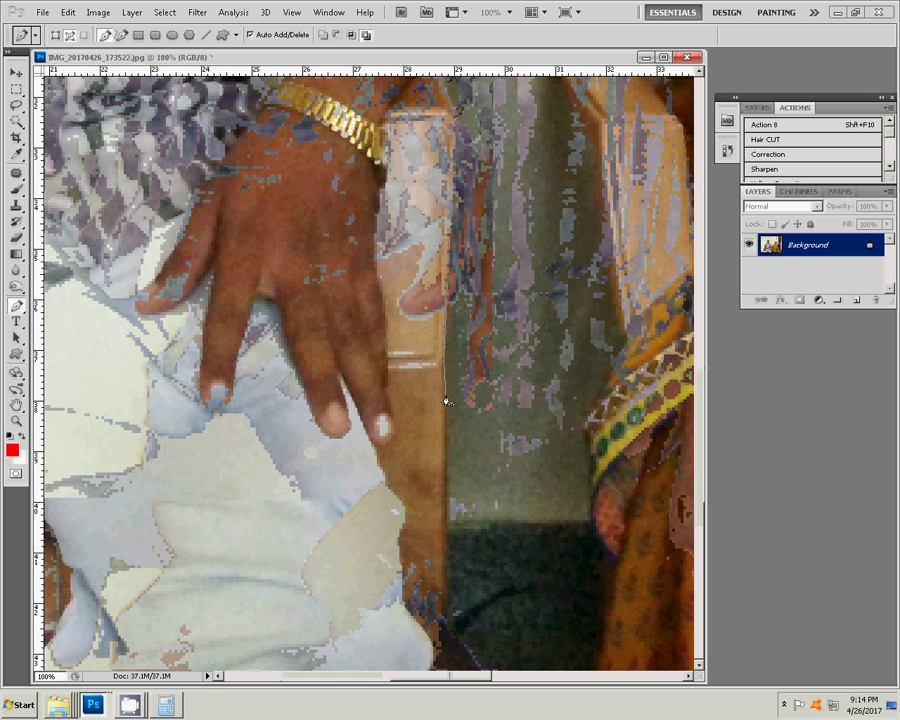
{"action": "left_click", "coordinate": [446, 453]}
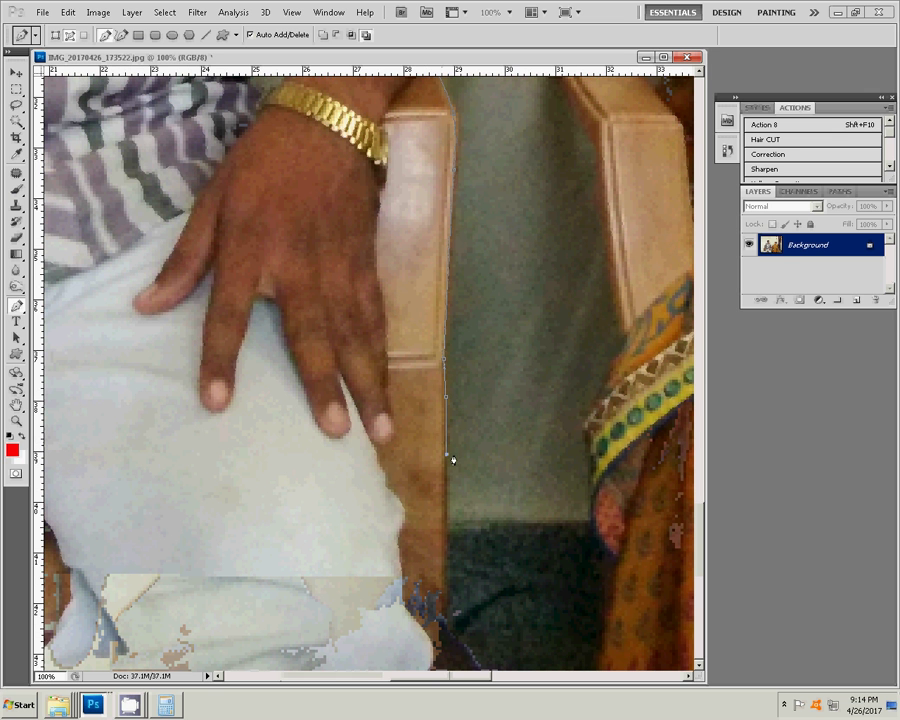
{"action": "left_click", "coordinate": [266, 479]}
{"action": "scroll", "coordinate": [280, 489], "scroll_direction": "left", "scroll_amount": 5}
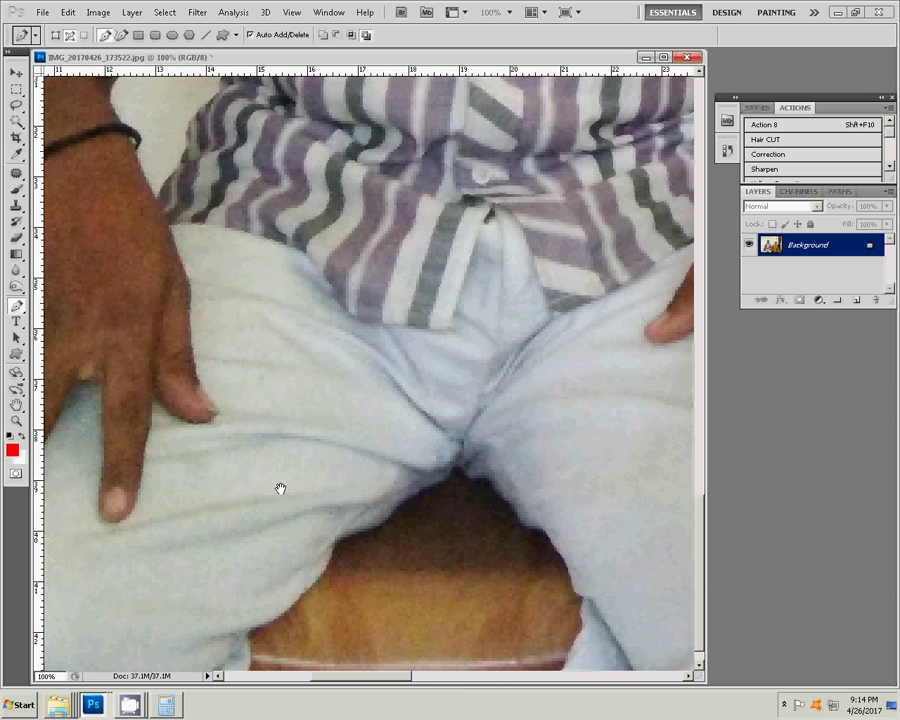
{"action": "scroll", "coordinate": [280, 489], "scroll_direction": "left", "scroll_amount": 4}
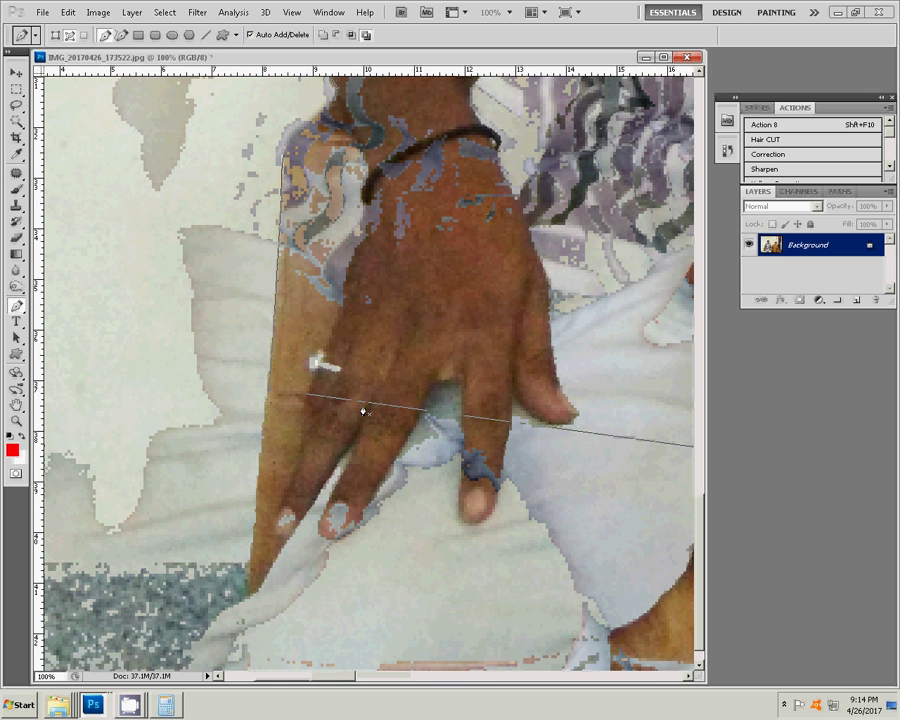
Make a selection from the man's path and copy it onto Layer 1 with Layer via Copy.
{"action": "right_click", "coordinate": [381, 348]}
{"action": "left_click", "coordinate": [417, 399]}
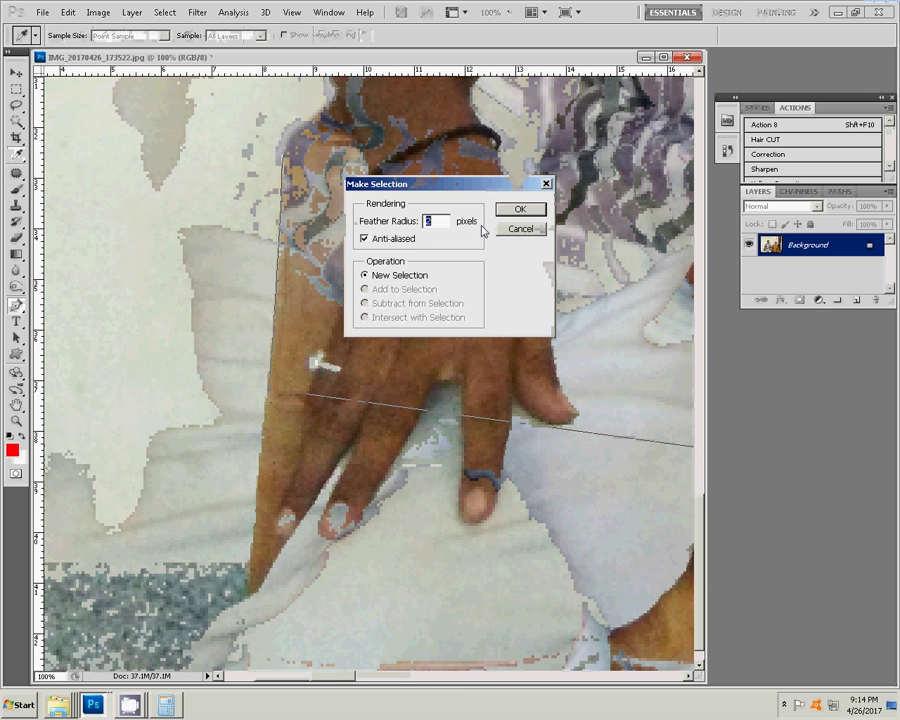
{"action": "left_click", "coordinate": [518, 208]}
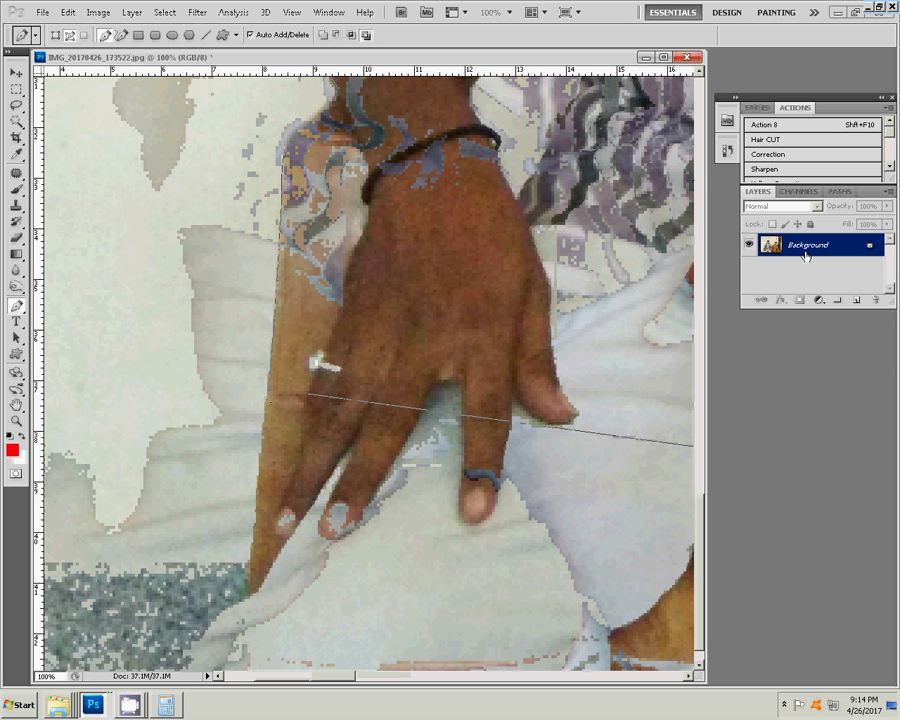
{"action": "left_click", "coordinate": [99, 12]}
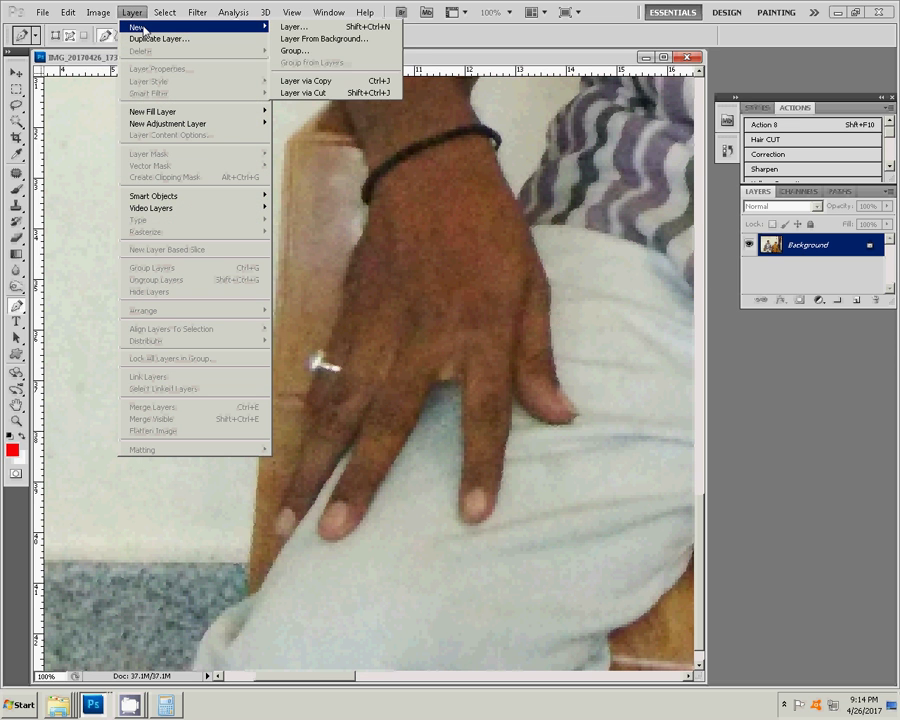
{"action": "left_click", "coordinate": [326, 80]}
Fit the whole photo on screen using the Zoom tool.
{"action": "key", "text": "z"}
{"action": "right_click", "coordinate": [298, 362]}
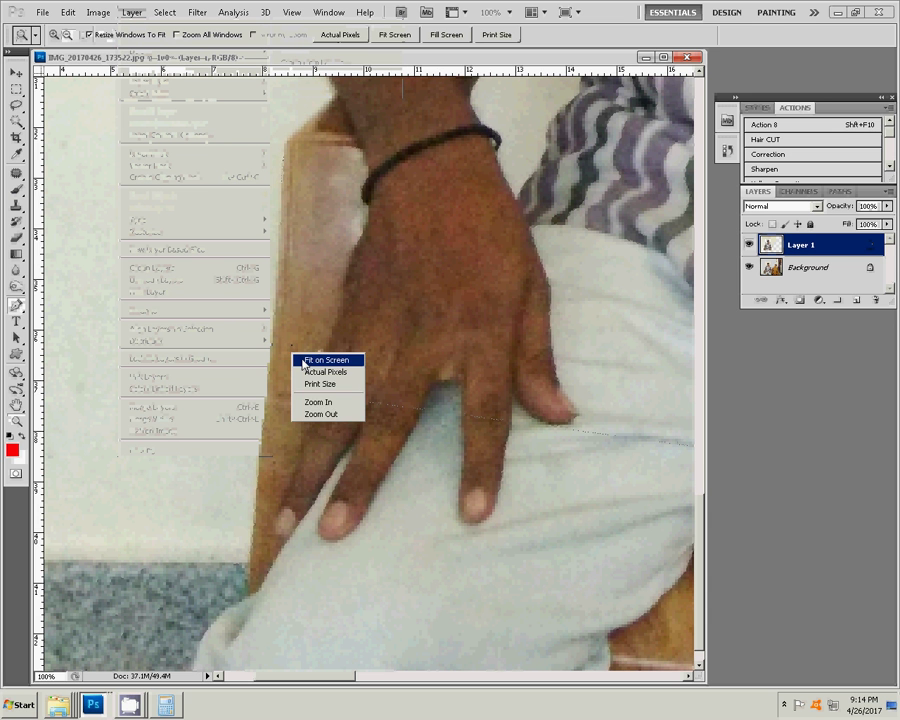
{"action": "left_click", "coordinate": [303, 360]}
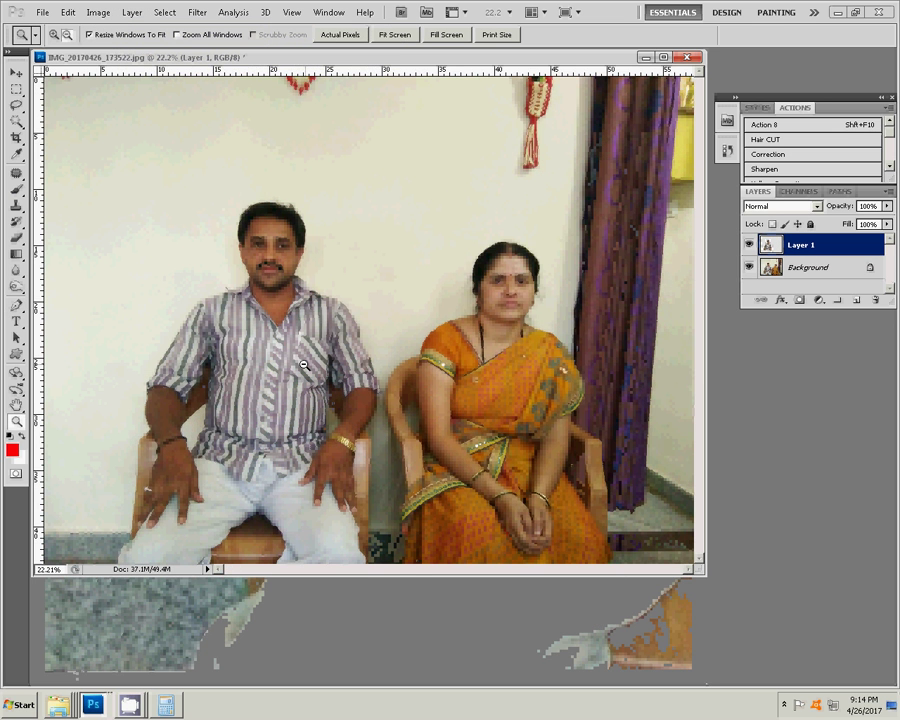
Zoom in step by step to 100% on the woman's face.
{"action": "left_click", "coordinate": [530, 323], "text": "alt"}
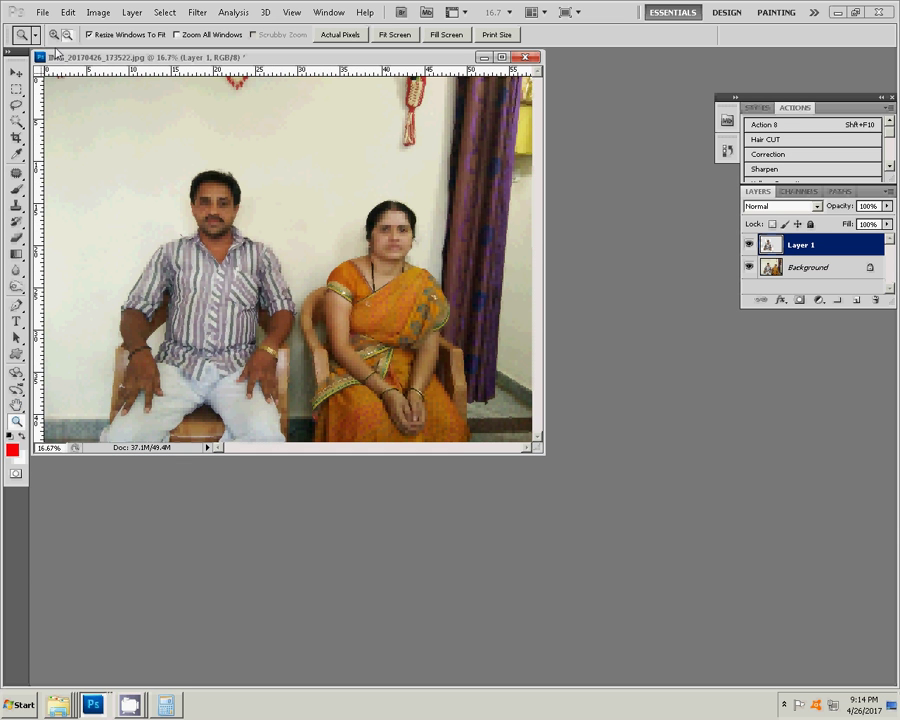
{"action": "left_click", "coordinate": [446, 284]}
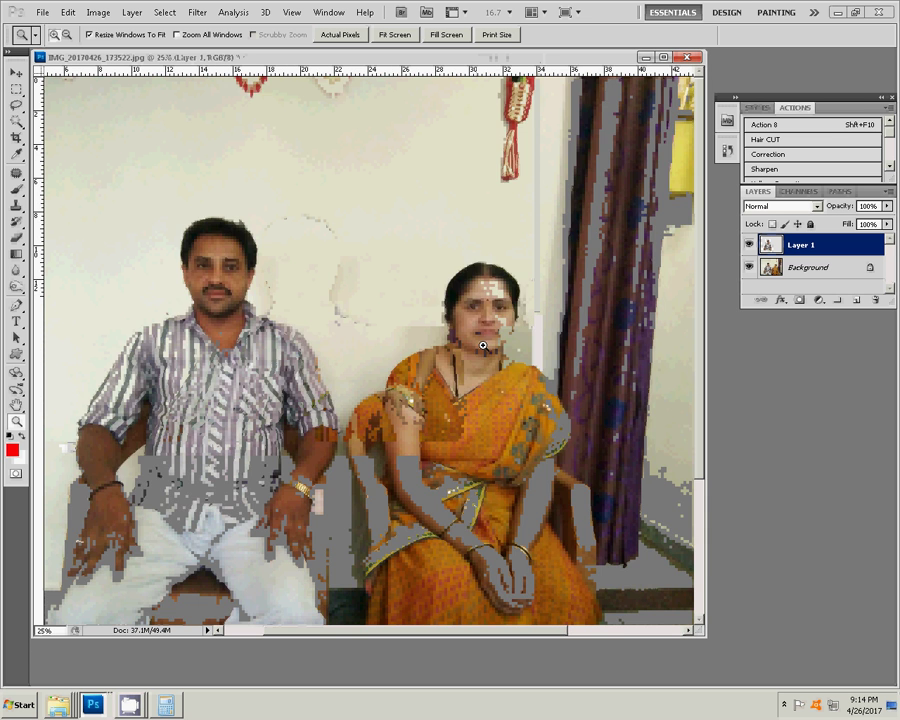
{"action": "left_click", "coordinate": [482, 345]}
{"action": "left_click", "coordinate": [440, 358]}
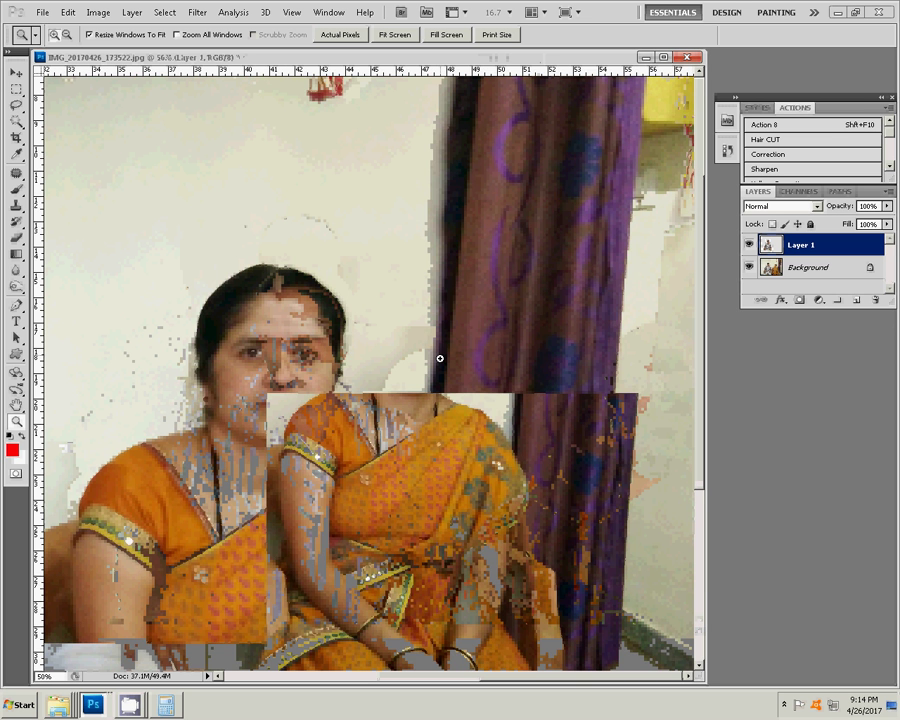
{"action": "left_click", "coordinate": [440, 358]}
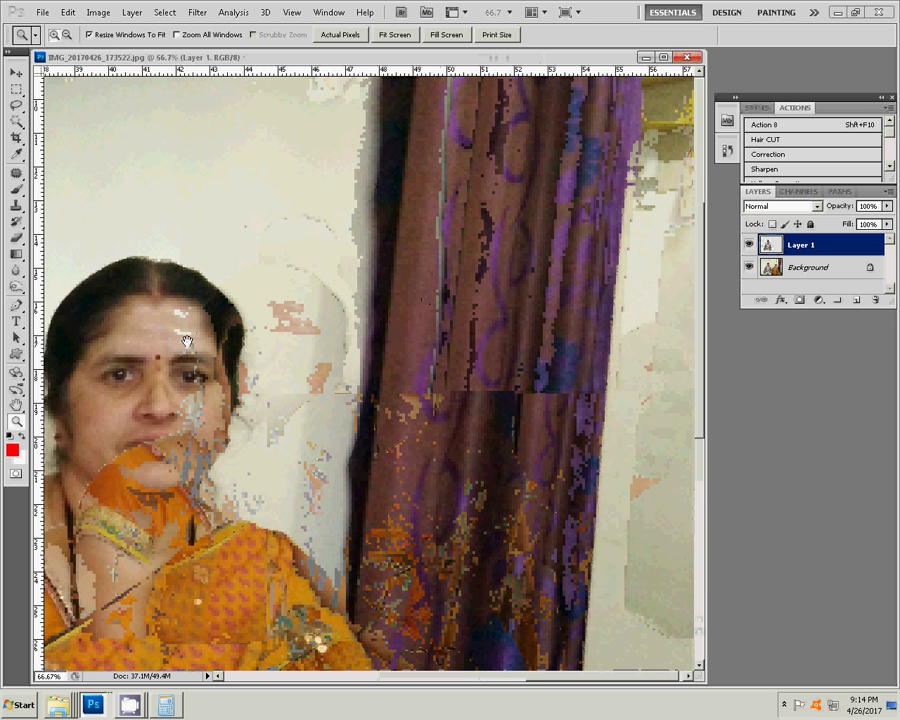
{"action": "left_click_drag", "start_coordinate": [186, 341], "coordinate": [385, 288]}
{"action": "left_click", "coordinate": [376, 380]}
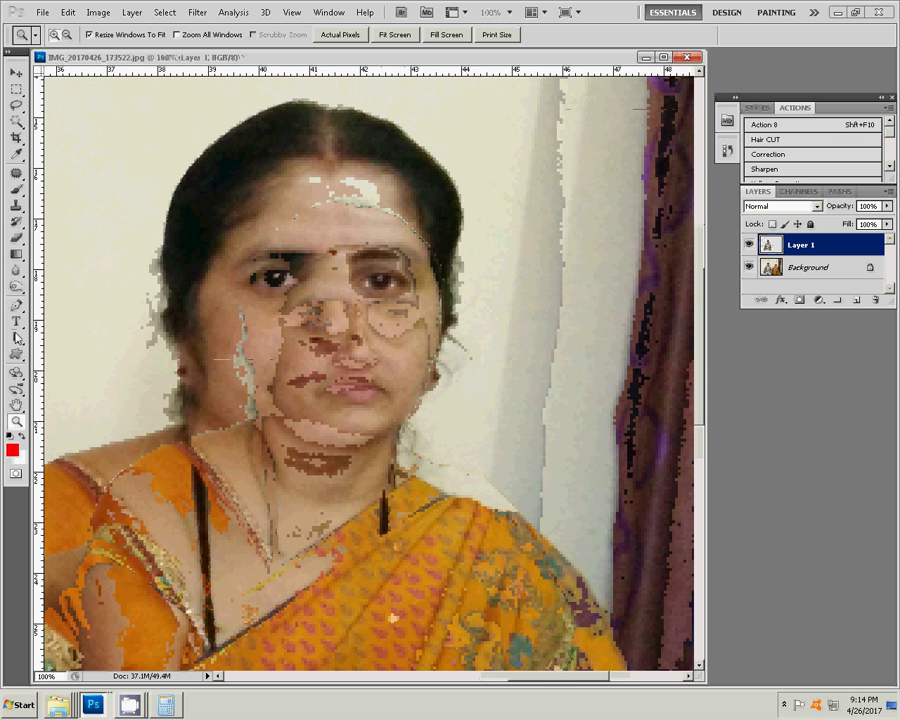
Start a pen path at her neck and run it up the ear and hair's left edge to the top.
{"action": "key", "text": "p"}
{"action": "left_click", "coordinate": [183, 423]}
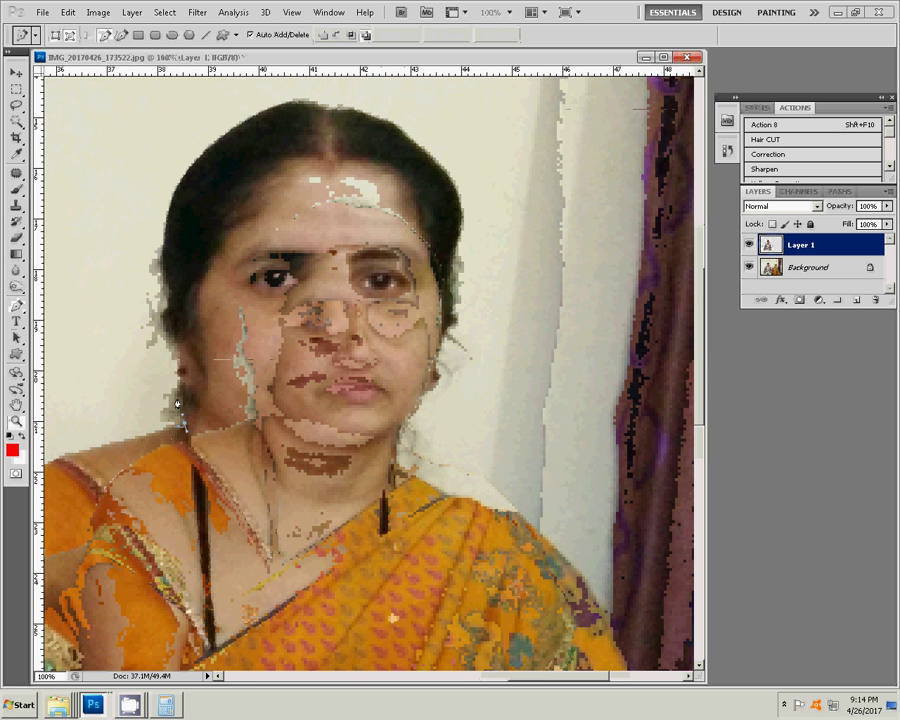
{"action": "left_click", "coordinate": [176, 358]}
{"action": "left_click", "coordinate": [167, 323]}
{"action": "left_click", "coordinate": [162, 210]}
{"action": "left_click", "coordinate": [200, 151]}
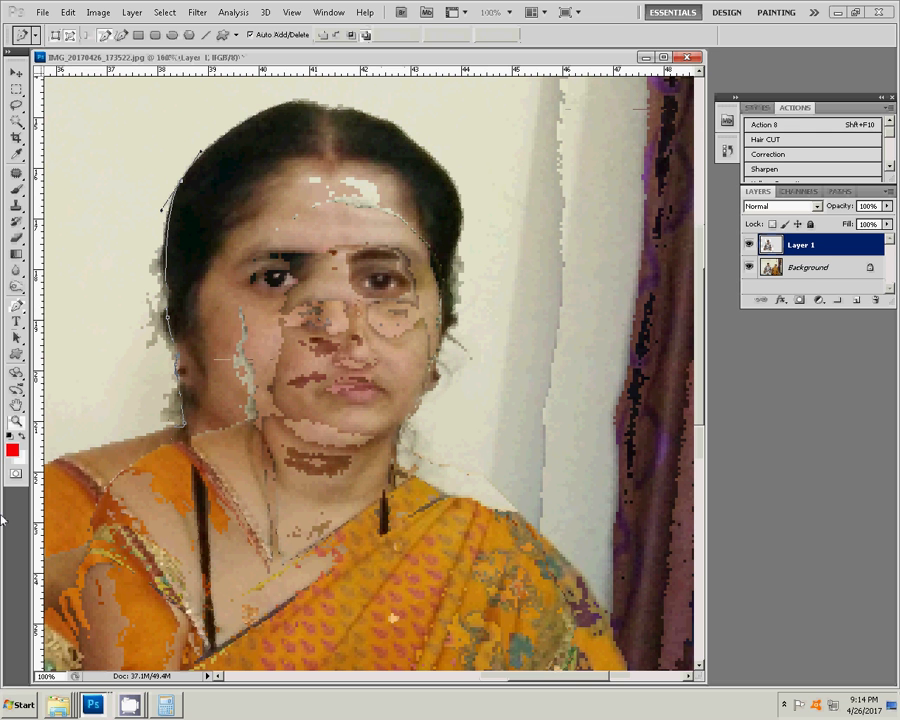
{"action": "left_click", "coordinate": [295, 108]}
Curve the path over her hair and down the right side, past the earring and neck to the shoulder.
{"action": "left_click_drag", "start_coordinate": [295, 107], "coordinate": [330, 103]}
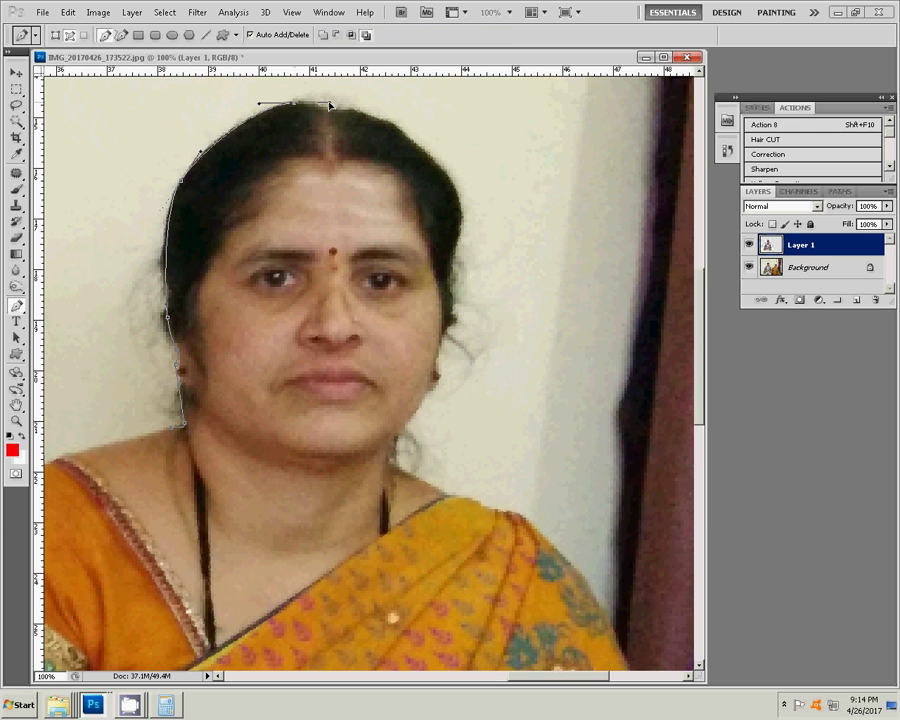
{"action": "left_click", "coordinate": [435, 153]}
{"action": "left_click_drag", "start_coordinate": [460, 227], "coordinate": [458, 207]}
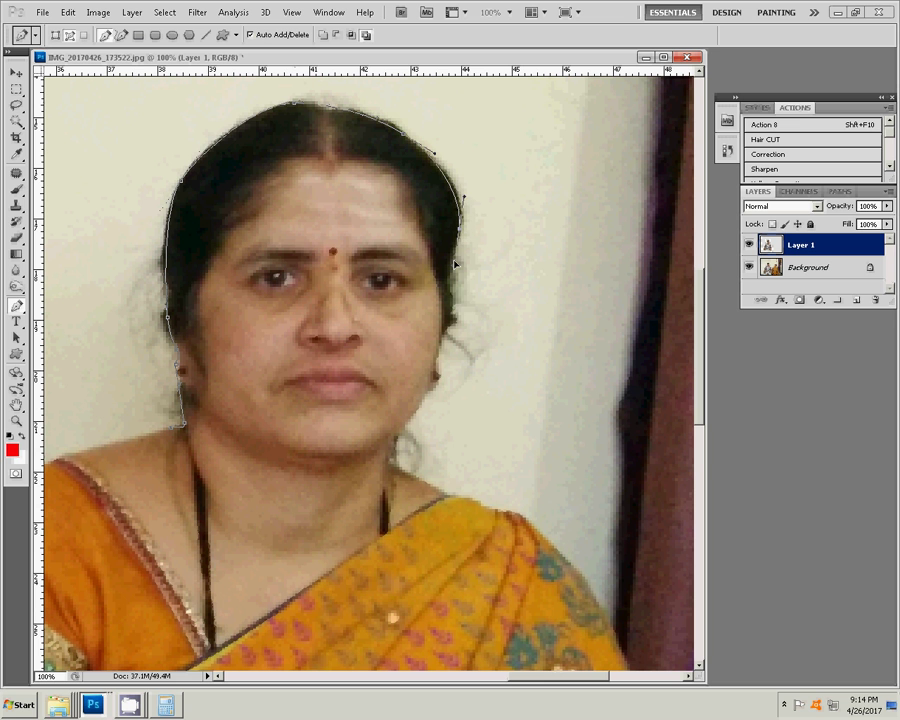
{"action": "left_click", "coordinate": [450, 323]}
{"action": "left_click", "coordinate": [434, 390]}
{"action": "left_click", "coordinate": [390, 463]}
{"action": "left_click", "coordinate": [490, 507]}
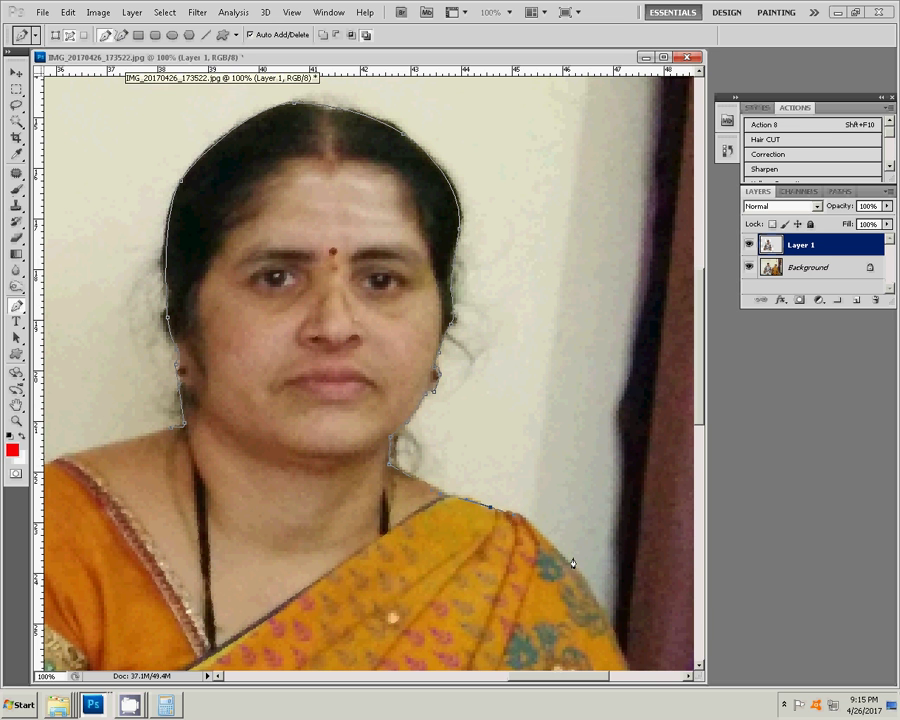
Extend the path down the shoulder and arm to the chair edge, then across her lap.
{"action": "left_click_drag", "start_coordinate": [534, 482], "coordinate": [414, 126]}
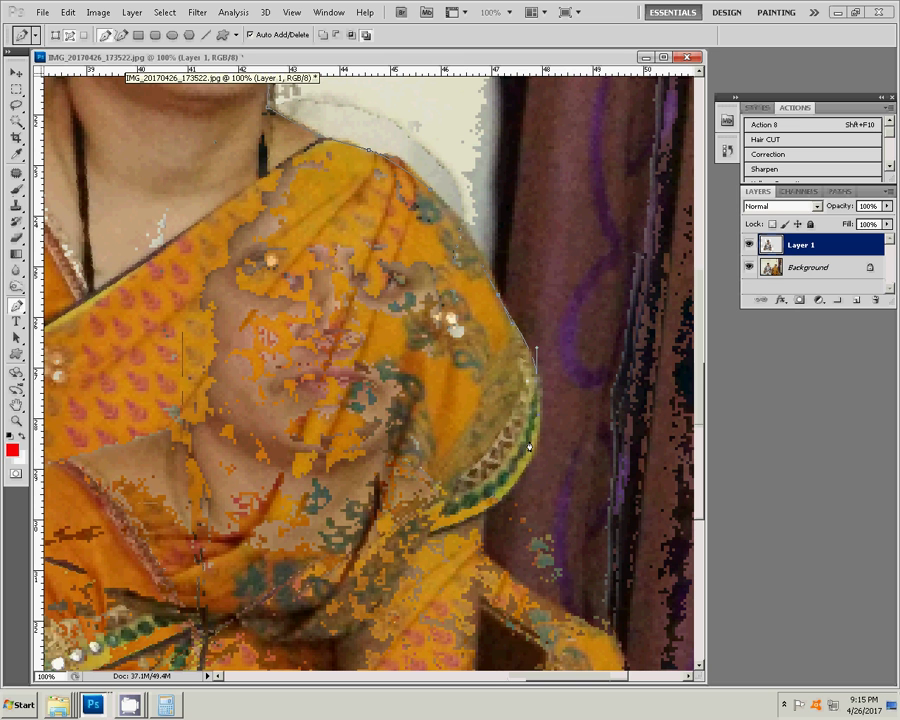
{"action": "left_click", "coordinate": [485, 514]}
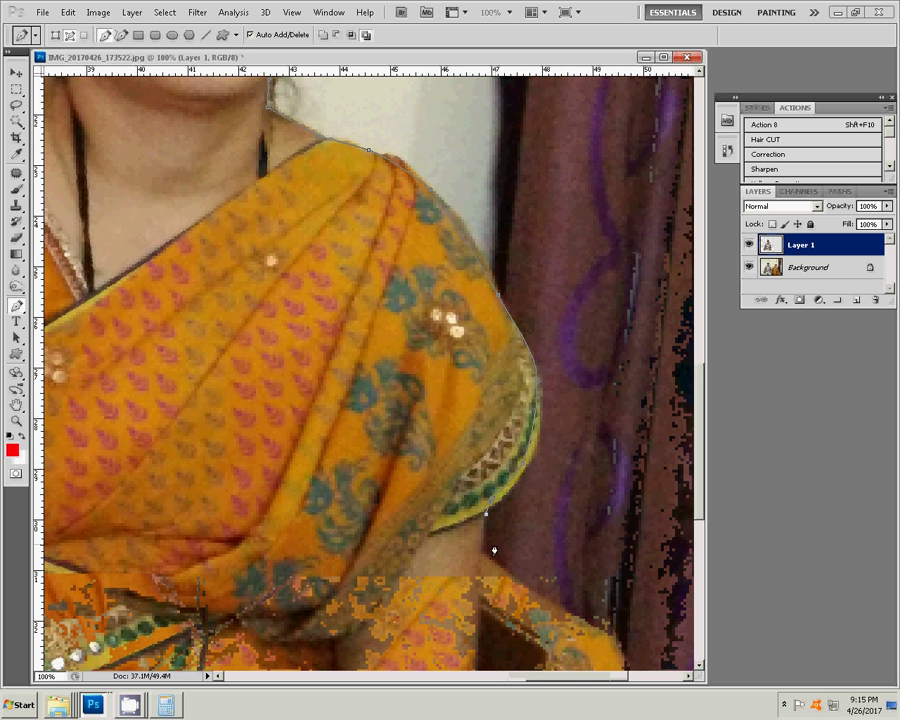
{"action": "left_click", "coordinate": [480, 549]}
{"action": "left_click", "coordinate": [619, 640]}
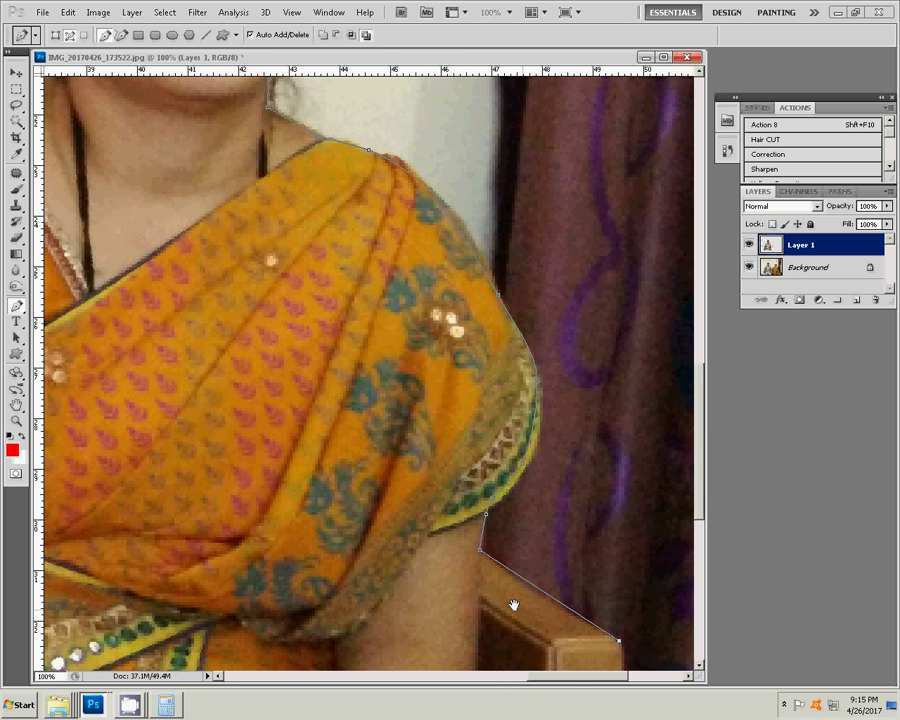
{"action": "left_click_drag", "start_coordinate": [513, 605], "coordinate": [546, 364]}
{"action": "left_click", "coordinate": [659, 500]}
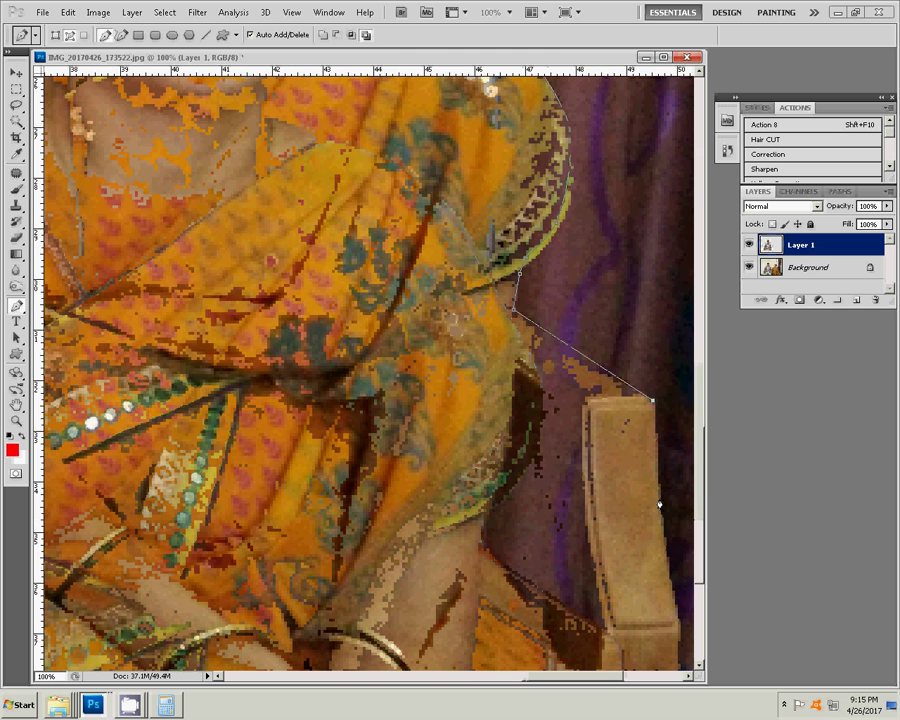
{"action": "left_click", "coordinate": [292, 542]}
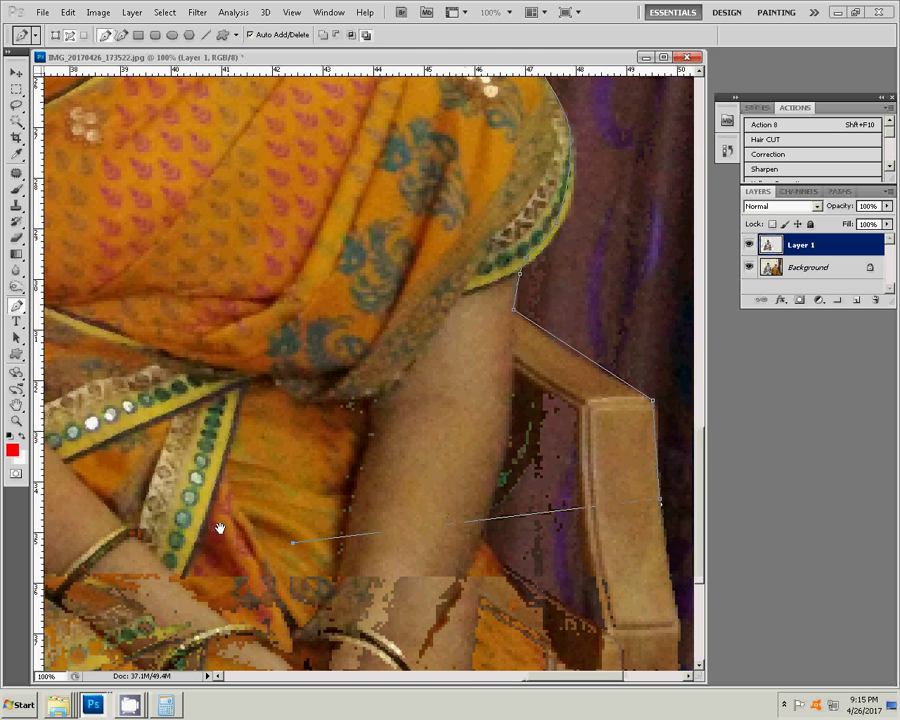
{"action": "left_click_drag", "start_coordinate": [219, 528], "coordinate": [646, 524]}
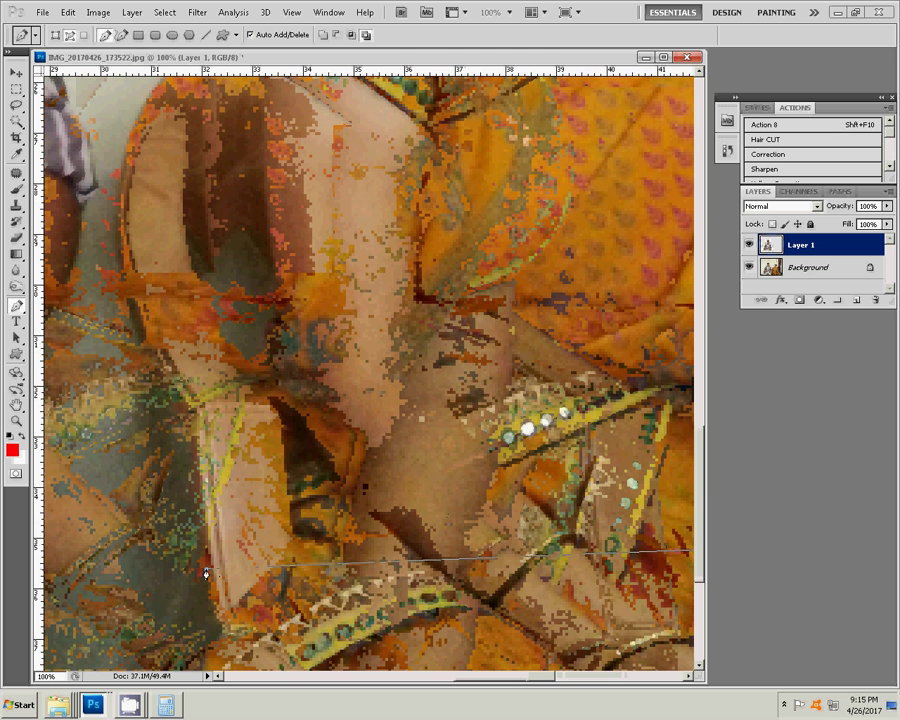
Run the path up the left arm and along the shoulder, closing it at the neck point.
{"action": "left_click", "coordinate": [187, 433]}
{"action": "left_click", "coordinate": [118, 258]}
{"action": "left_click", "coordinate": [117, 204]}
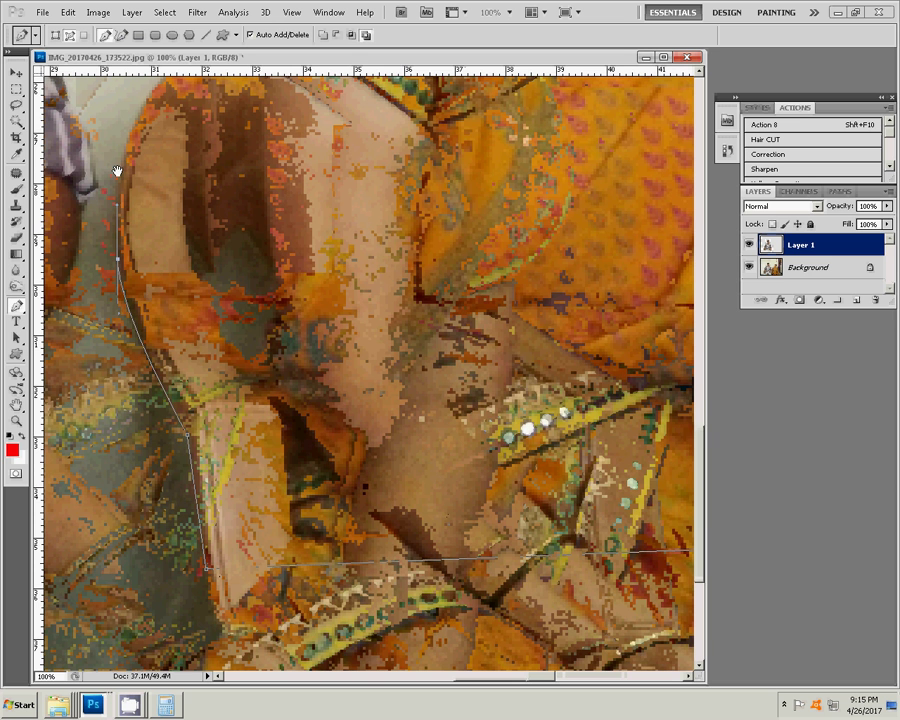
{"action": "left_click_drag", "start_coordinate": [117, 172], "coordinate": [168, 460]}
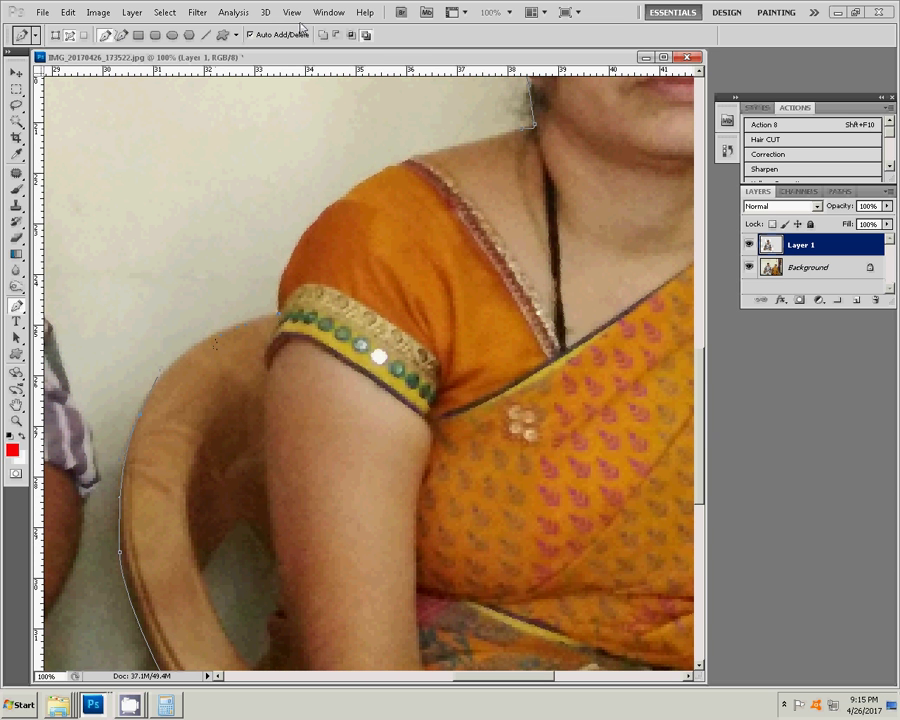
{"action": "left_click", "coordinate": [313, 221]}
{"action": "left_click", "coordinate": [367, 175]}
{"action": "left_click", "coordinate": [437, 151]}
{"action": "left_click", "coordinate": [534, 128]}
{"action": "left_click", "coordinate": [522, 134]}
Cancel the Fill Path dialog and select the Background layer.
{"action": "right_click", "coordinate": [348, 213]}
{"action": "left_click", "coordinate": [390, 283]}
{"action": "left_click", "coordinate": [541, 207]}
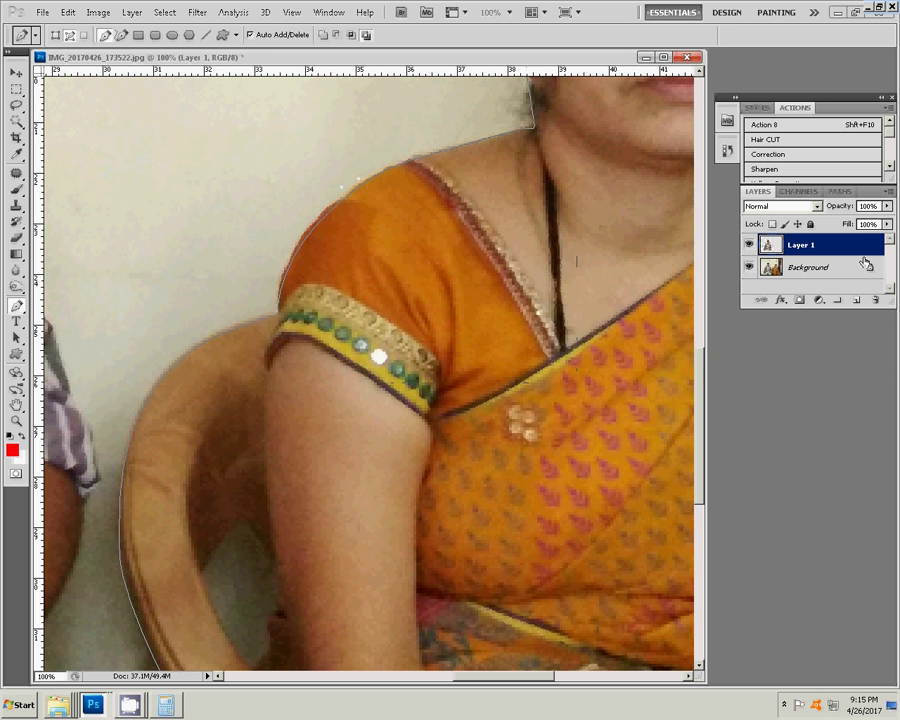
{"action": "left_click", "coordinate": [850, 267]}
Make a selection from the path, then use Layer via Copy to create Layer 2.
{"action": "right_click", "coordinate": [513, 243]}
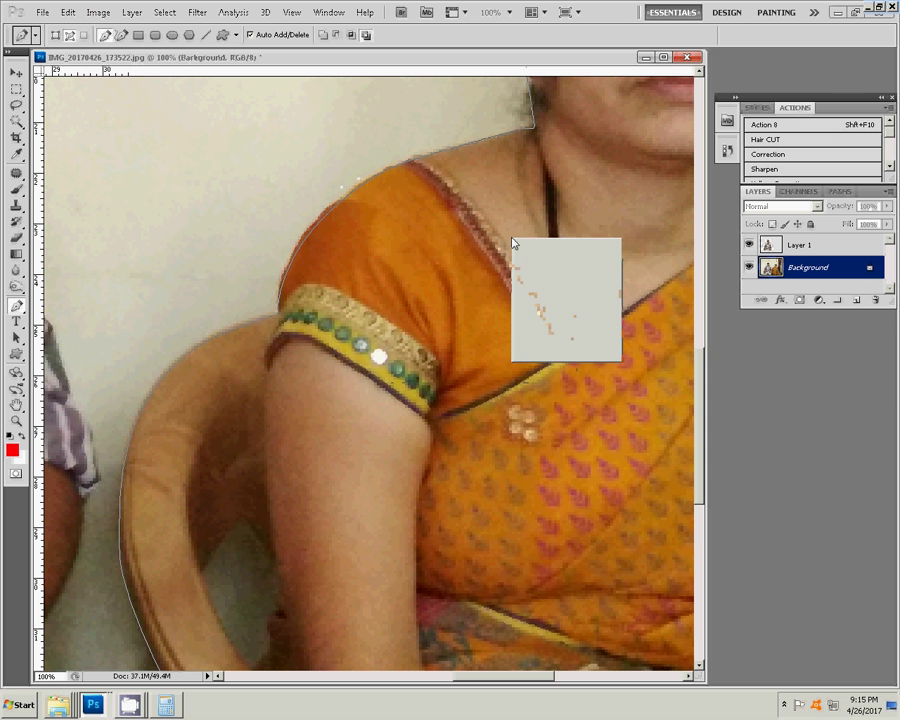
{"action": "left_click", "coordinate": [552, 331]}
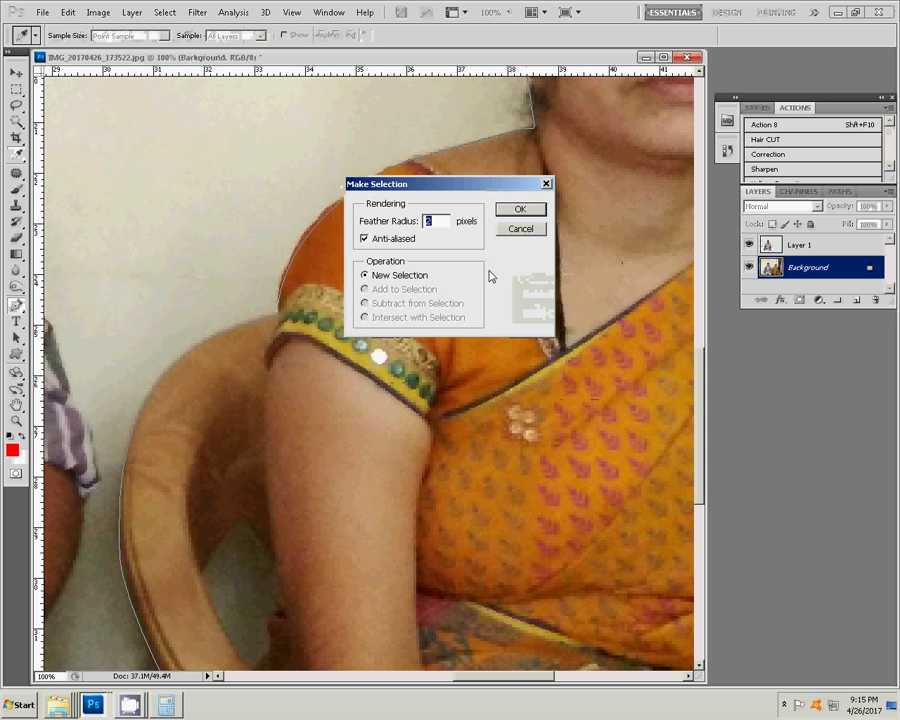
{"action": "left_click", "coordinate": [508, 221]}
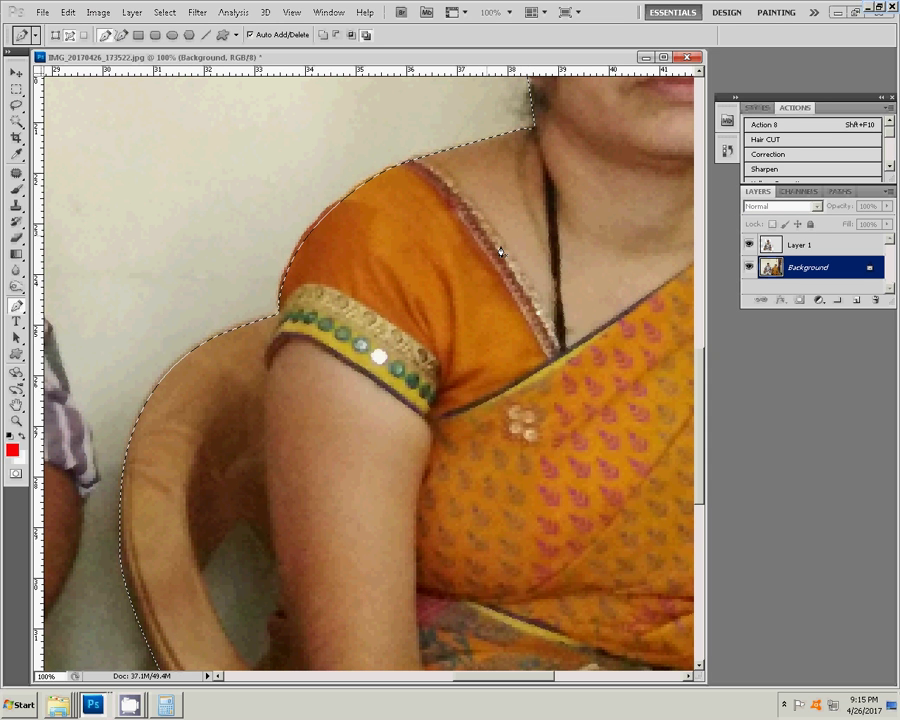
{"action": "left_click", "coordinate": [98, 12]}
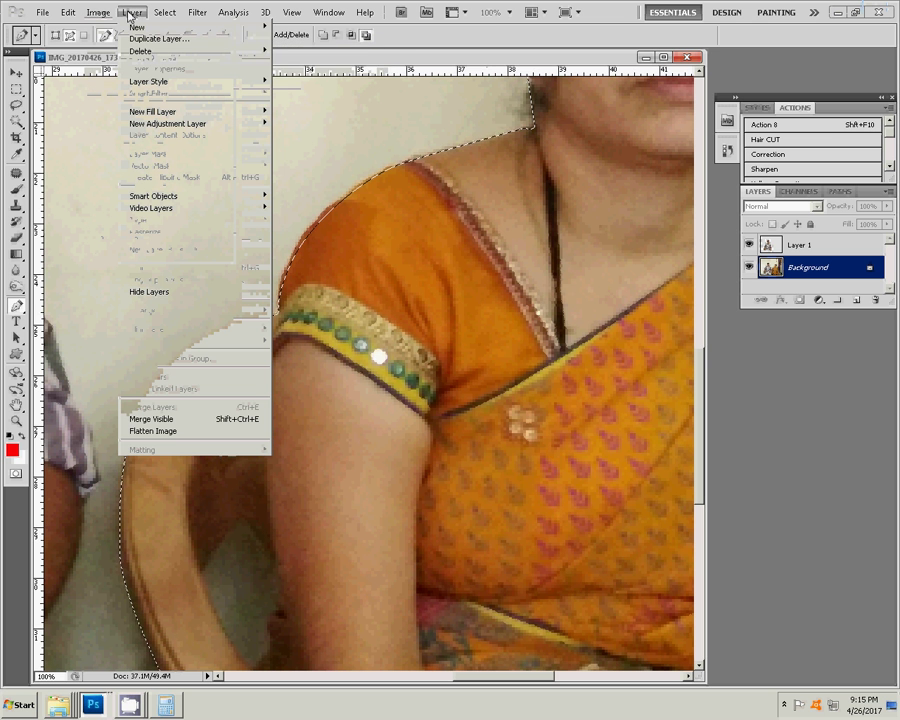
{"action": "mouse_move", "coordinate": [137, 27]}
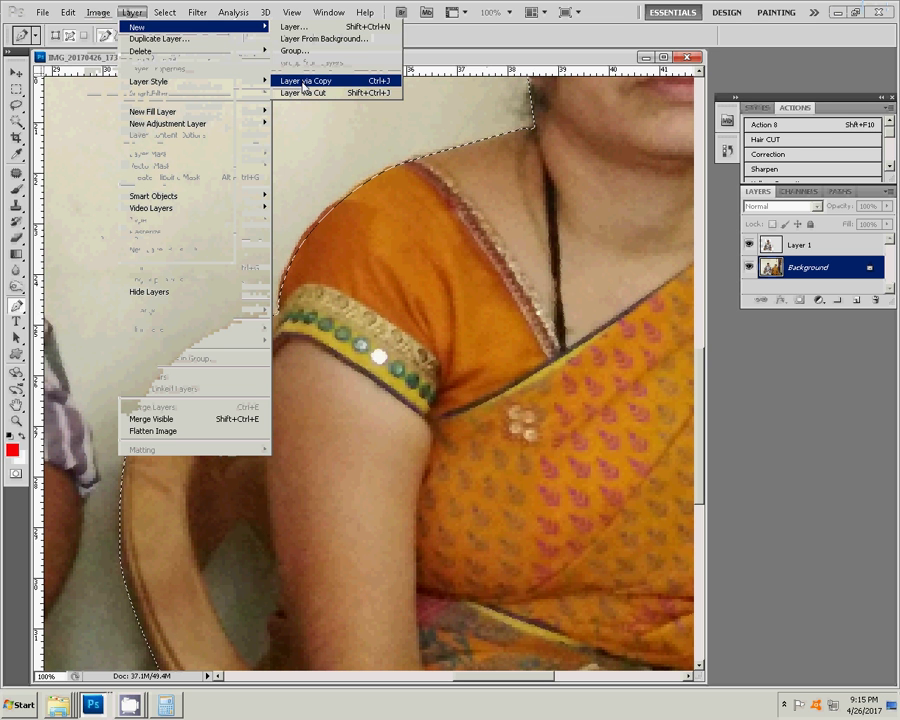
{"action": "left_click", "coordinate": [303, 82]}
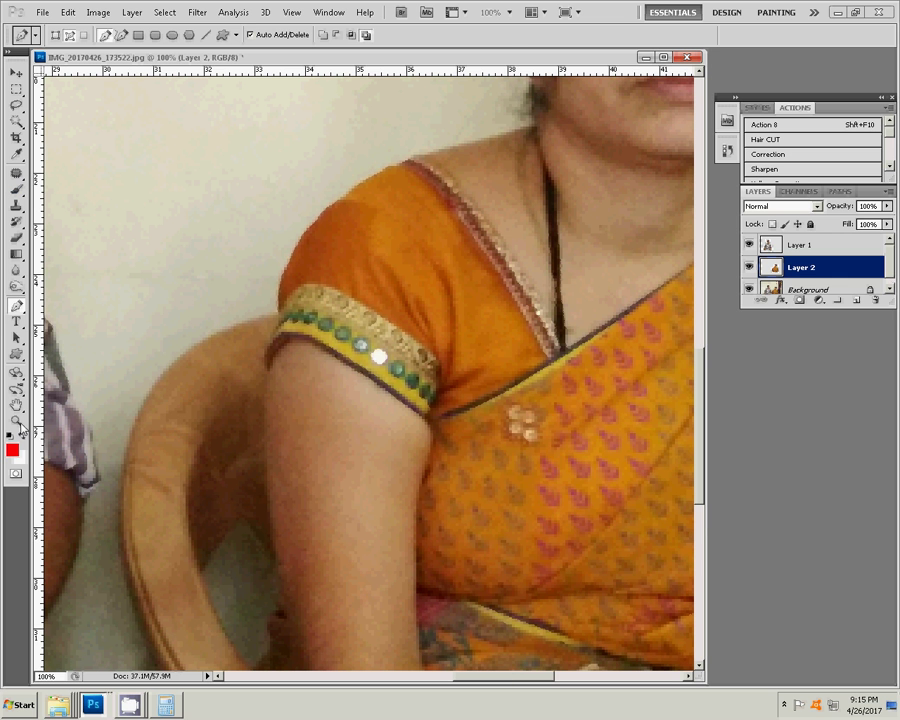
Fit the family photo on screen, then zoom out to 12.5%.
{"action": "left_click", "coordinate": [19, 427]}
{"action": "right_click", "coordinate": [222, 308]}
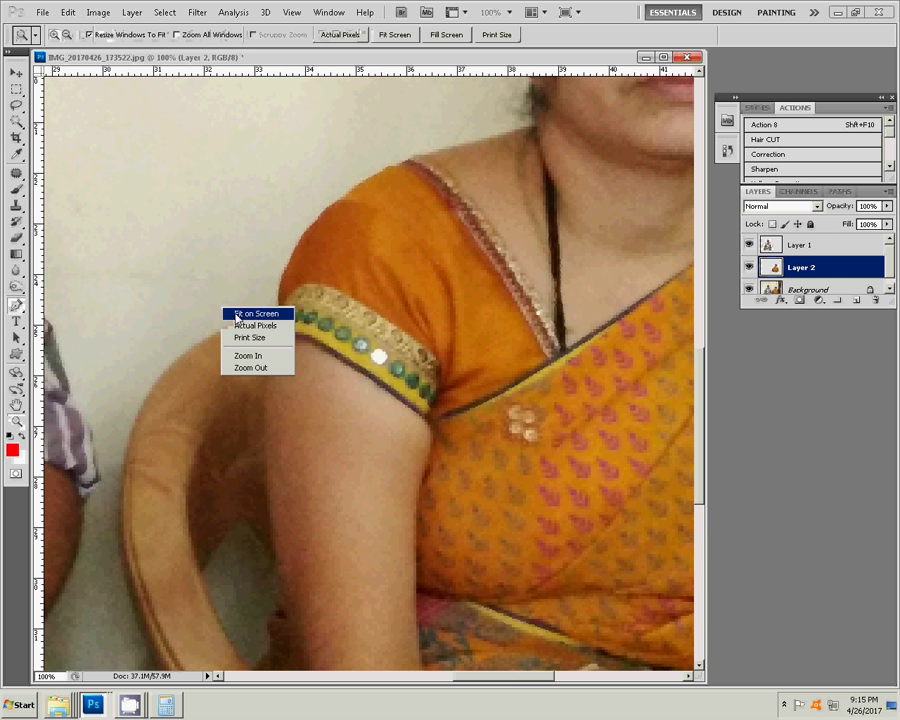
{"action": "left_click", "coordinate": [240, 314]}
{"action": "left_click", "coordinate": [281, 298], "text": "alt"}
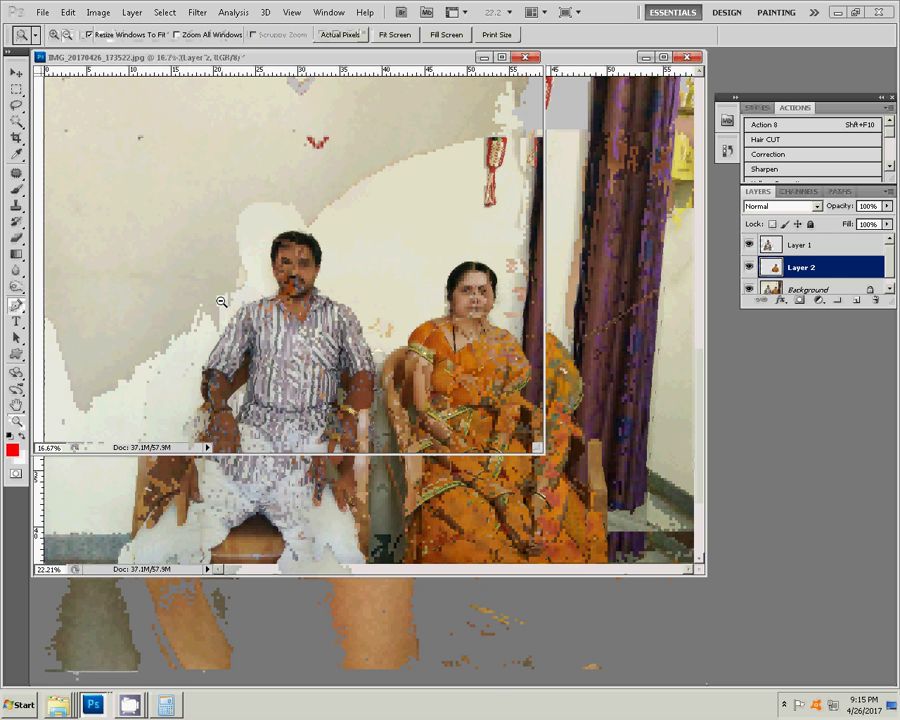
{"action": "left_click", "coordinate": [222, 301], "text": "alt"}
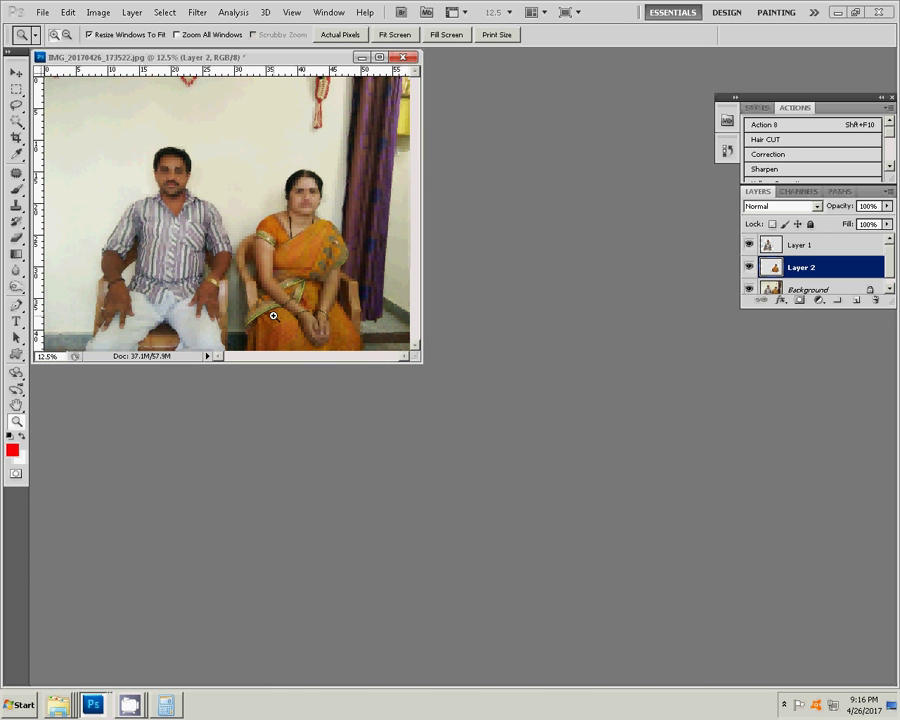
Switch to the girls' photo IMG_20170426_180630.
{"action": "left_click", "coordinate": [96, 708]}
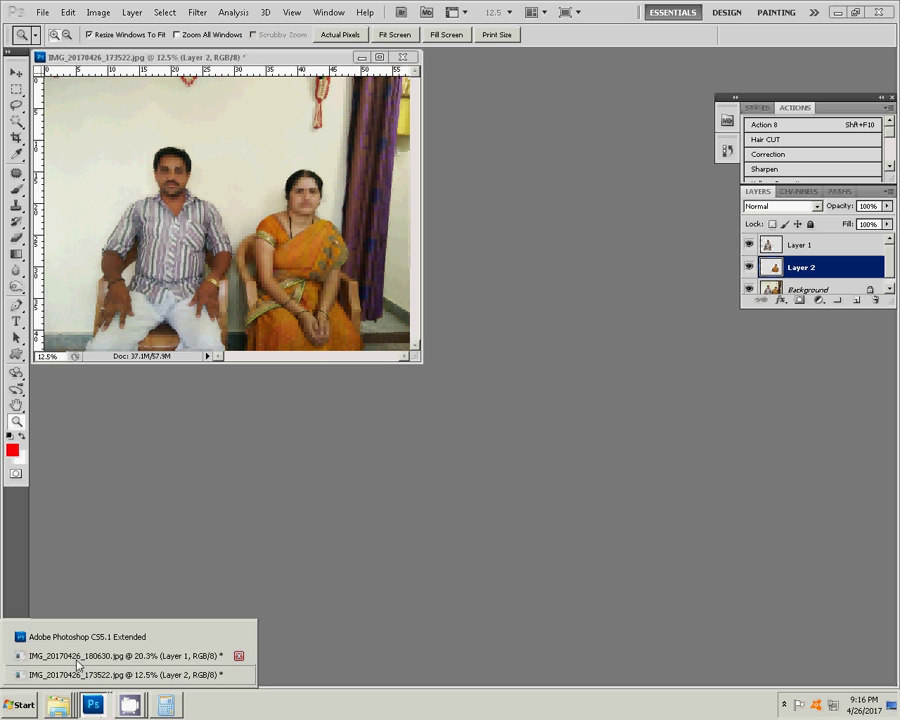
{"action": "left_click", "coordinate": [78, 654]}
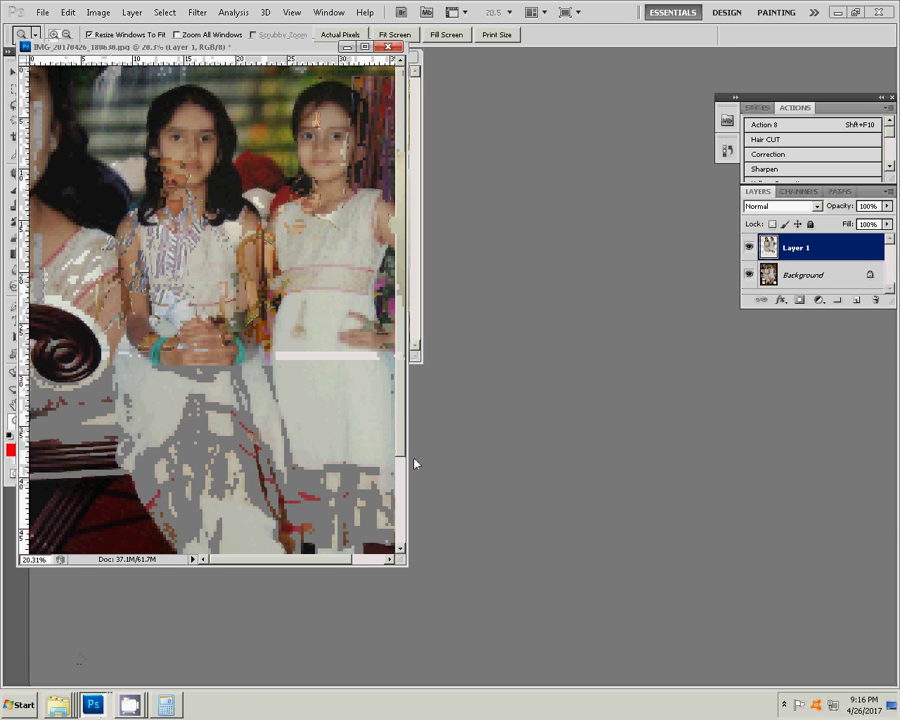
{"action": "left_click", "coordinate": [42, 12]}
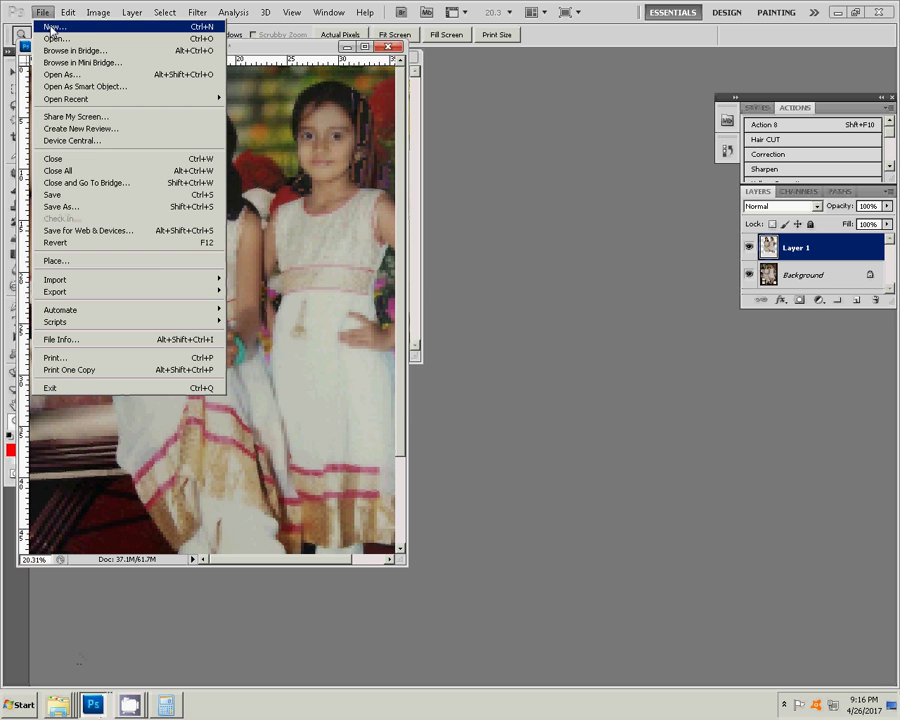
Create a new 6 in × 4 in, 300 ppi document from the preset.
{"action": "left_click", "coordinate": [55, 27]}
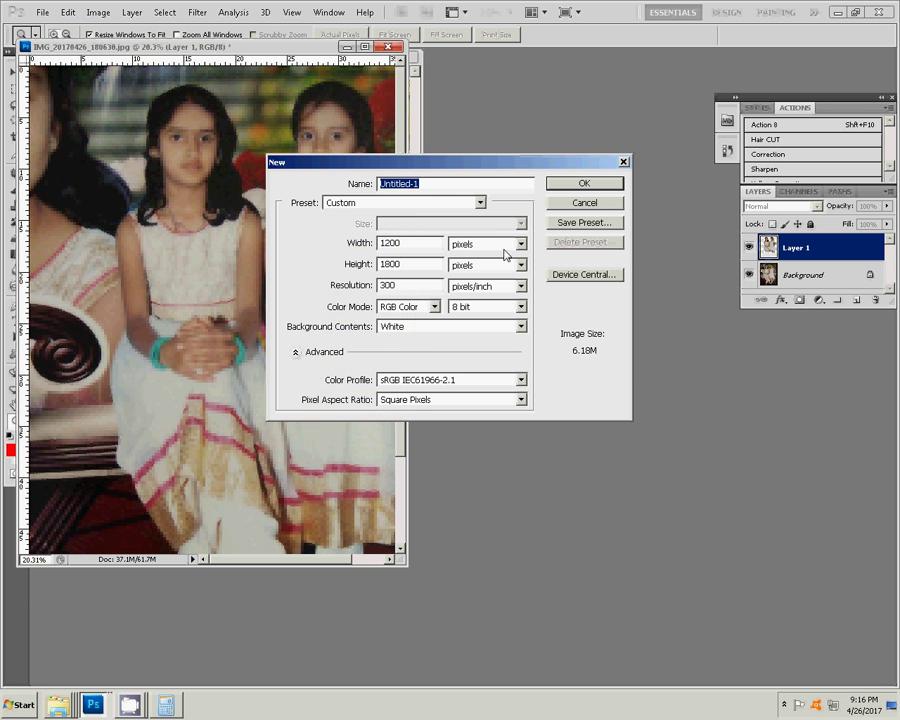
{"action": "left_click", "coordinate": [481, 204]}
{"action": "left_click", "coordinate": [470, 249]}
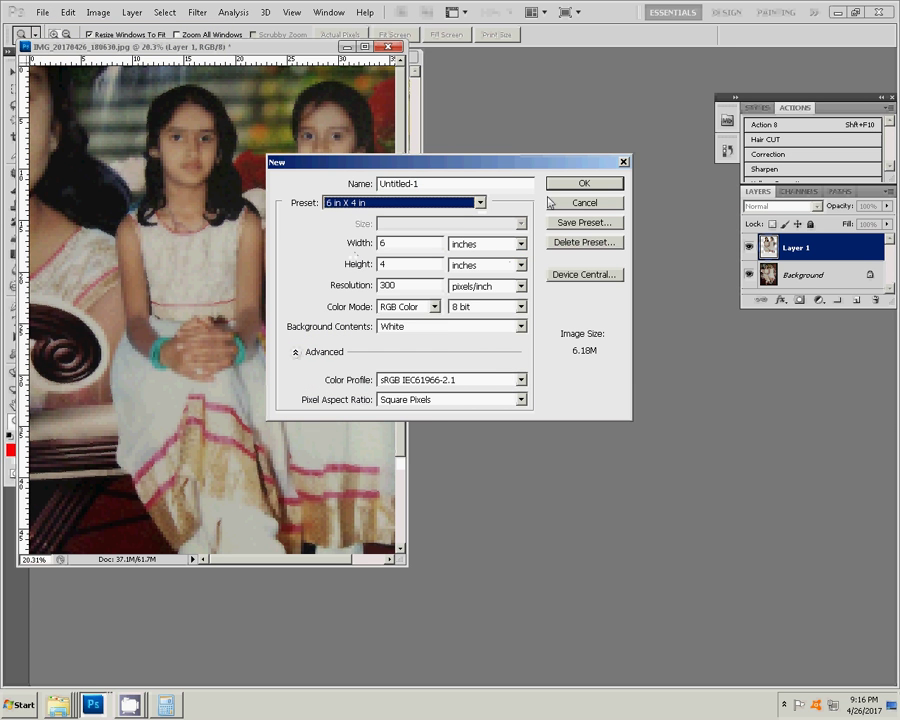
{"action": "left_click", "coordinate": [584, 185]}
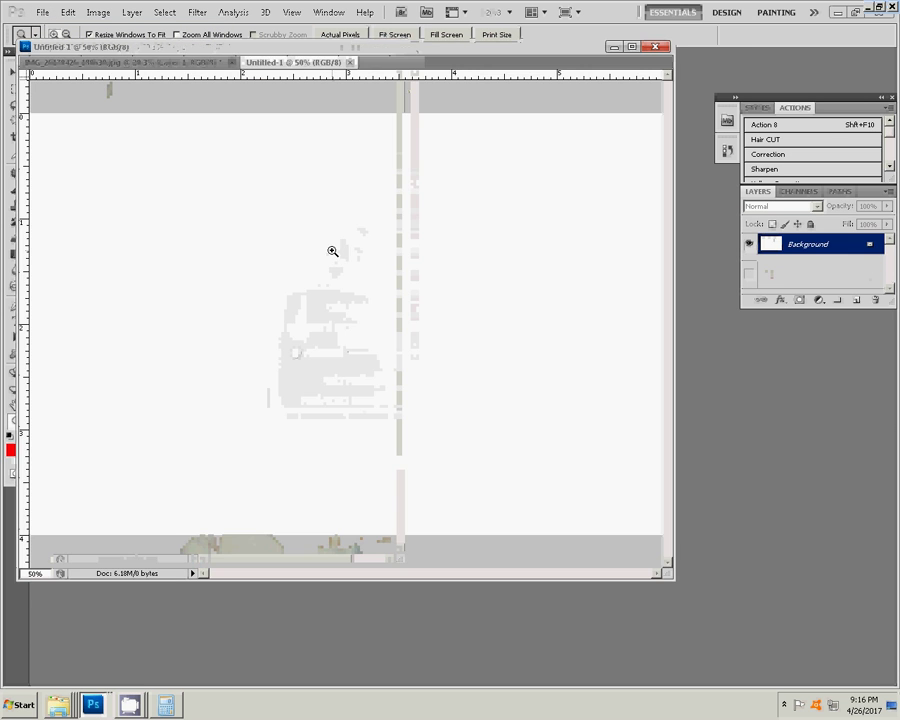
Add a cyan 04b5e8 Solid Color fill layer and float the document in its own window.
{"action": "left_click", "coordinate": [820, 300]}
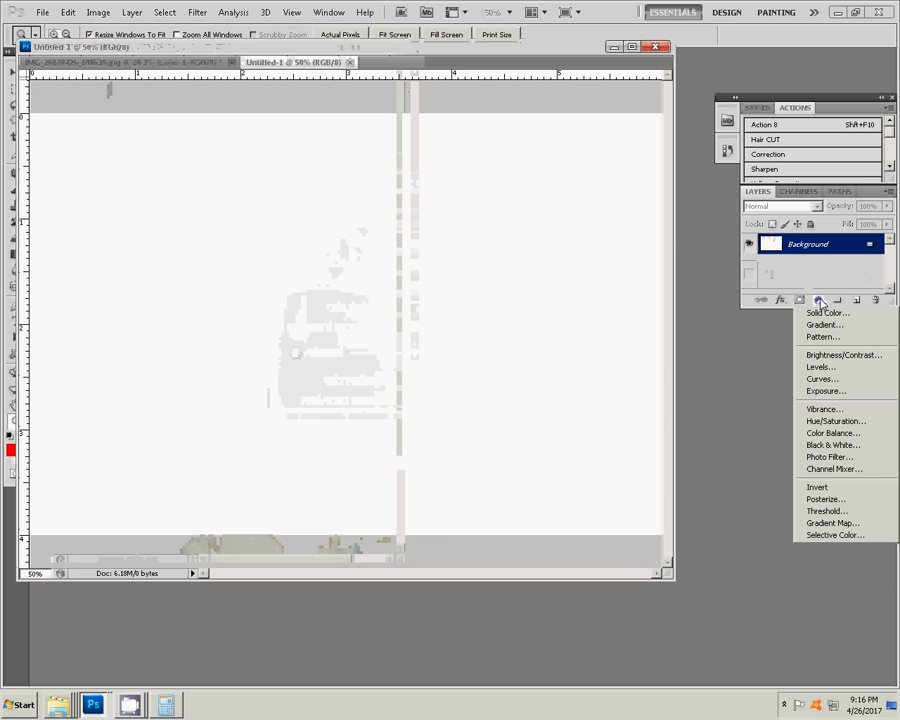
{"action": "left_click", "coordinate": [827, 315]}
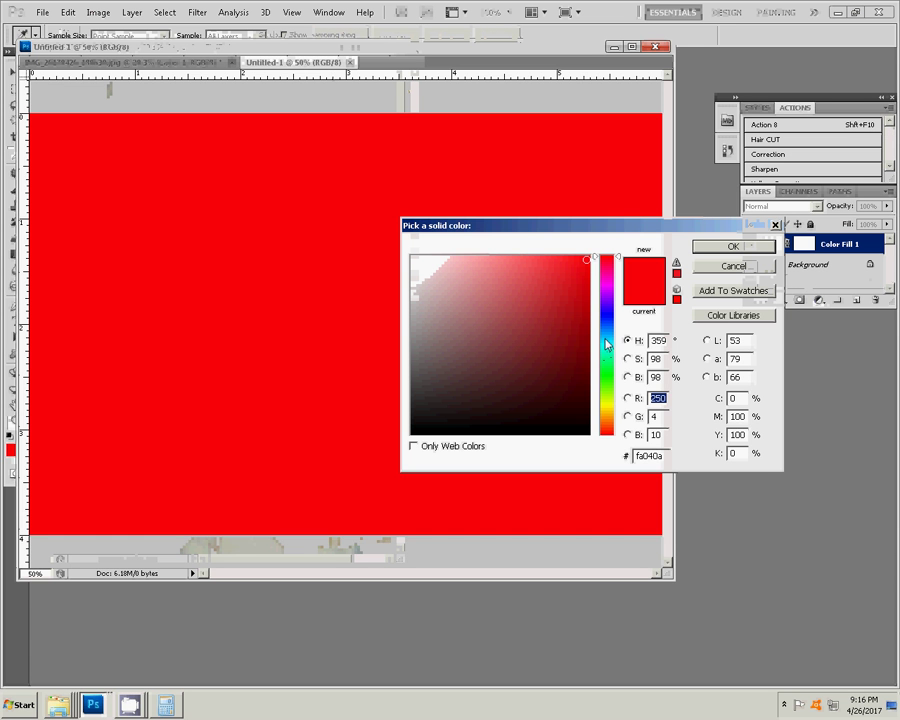
{"action": "left_click", "coordinate": [604, 339]}
{"action": "left_click", "coordinate": [587, 272]}
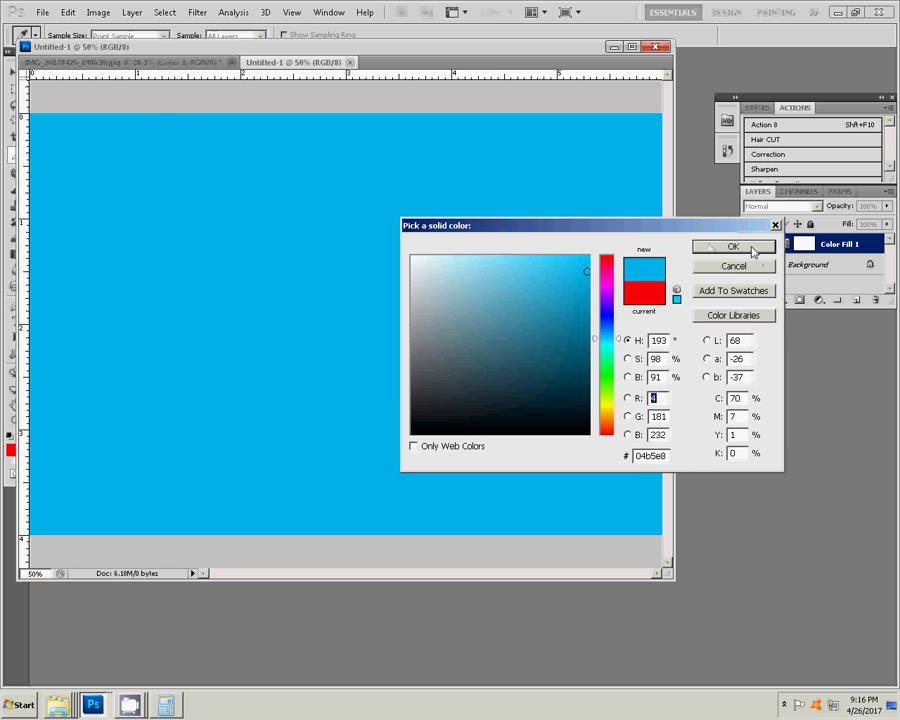
{"action": "left_click", "coordinate": [753, 252]}
{"action": "left_click_drag", "start_coordinate": [153, 124], "coordinate": [301, 193]}
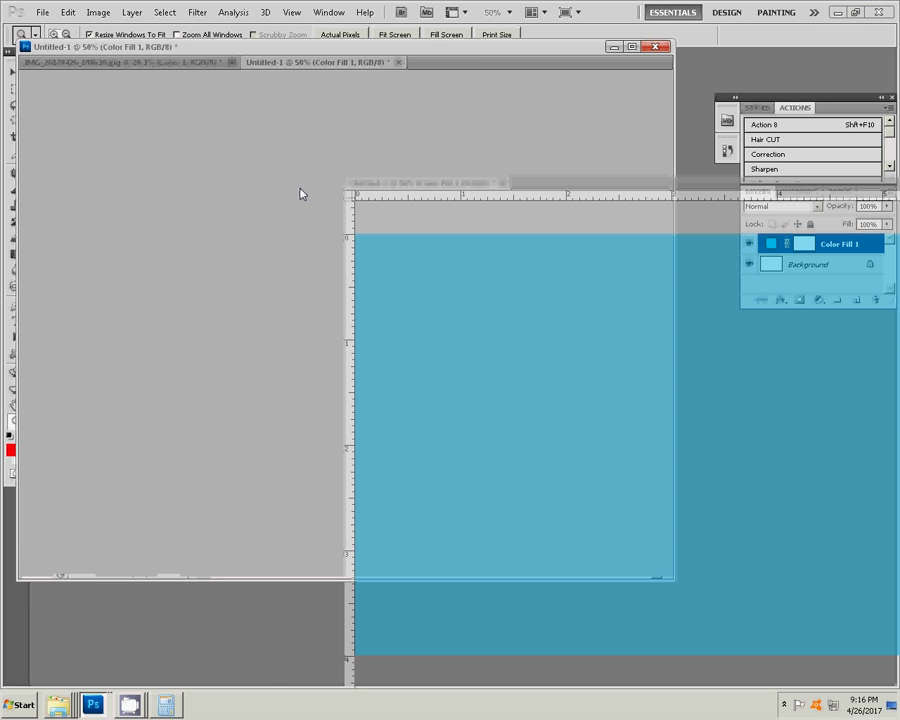
Drag the girls' Layer 1 cut-out into the floating cyan document.
{"action": "left_click_drag", "start_coordinate": [300, 193], "coordinate": [275, 133]}
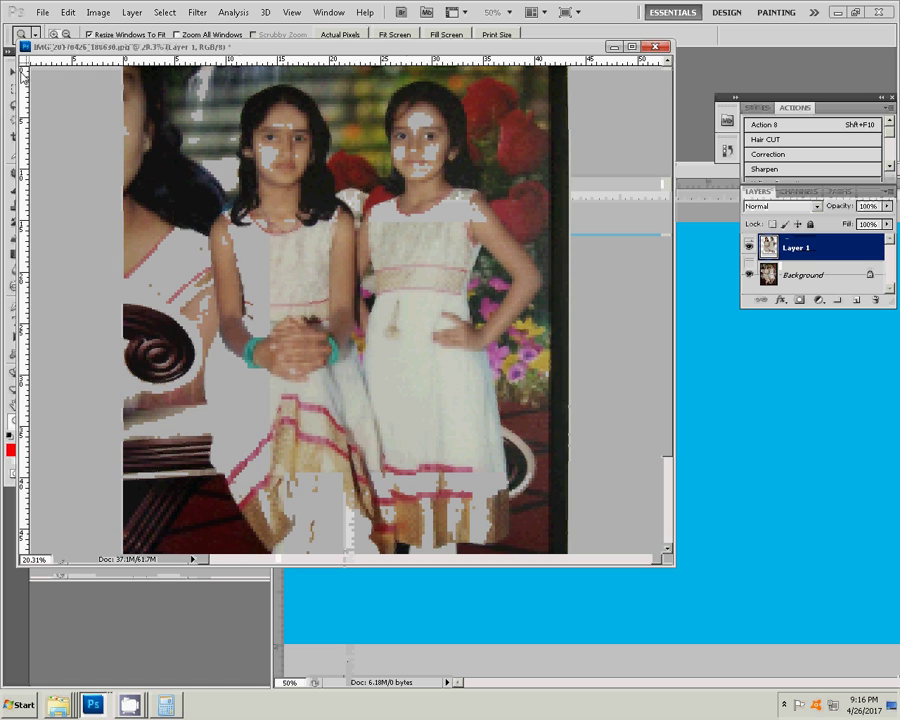
{"action": "key", "text": "v"}
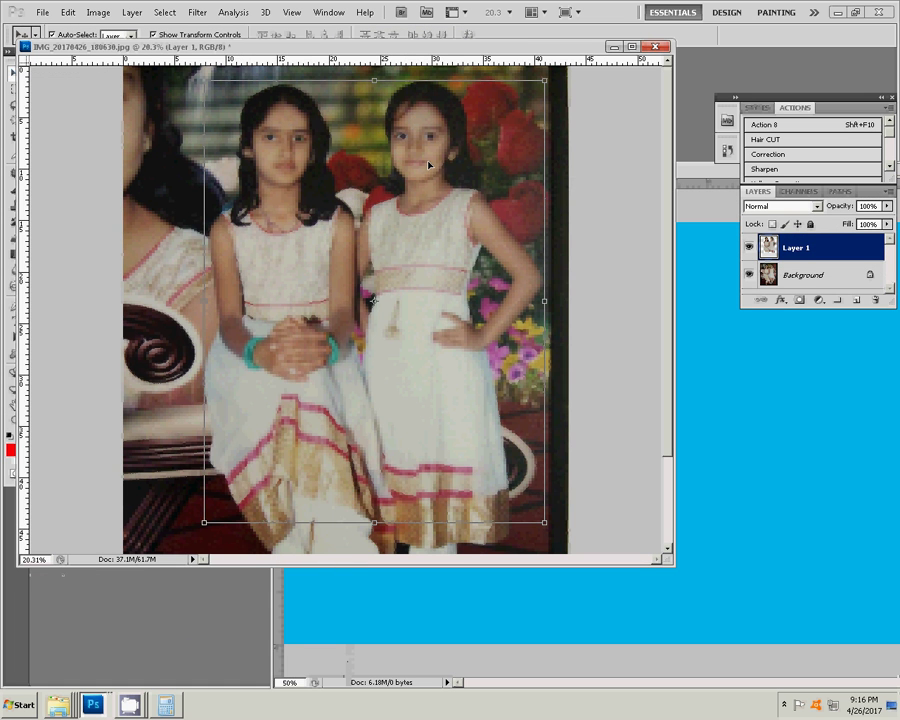
{"action": "left_click_drag", "start_coordinate": [428, 165], "coordinate": [393, 249]}
{"action": "left_click_drag", "start_coordinate": [745, 388], "coordinate": [691, 367]}
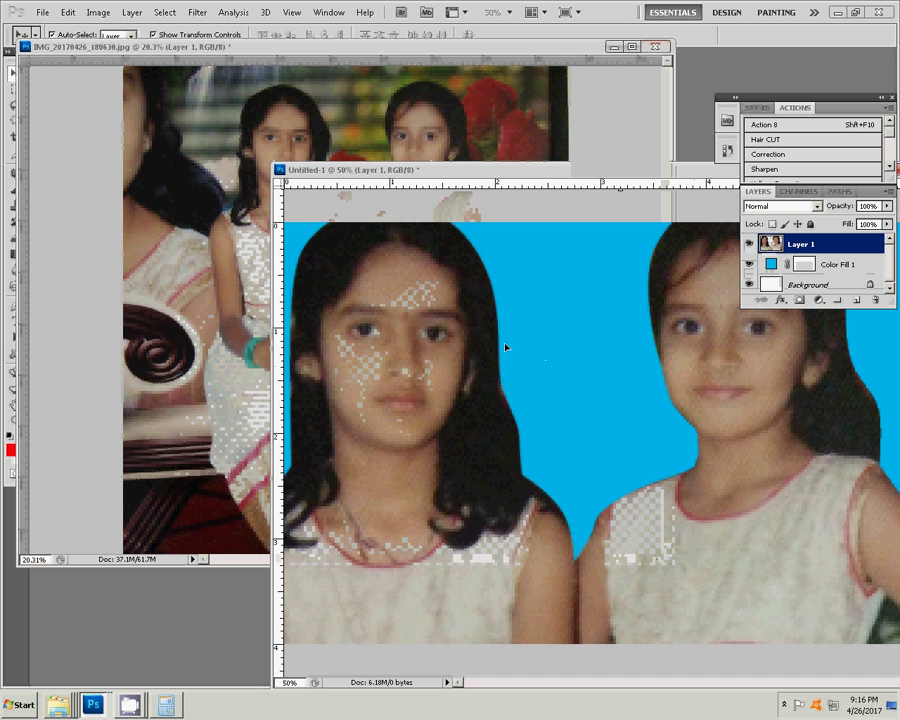
Scale the girls' cut-out down to about 55.86% with Free Transform and commit.
{"action": "scroll", "coordinate": [501, 347], "scroll_direction": "down", "scroll_amount": 2}
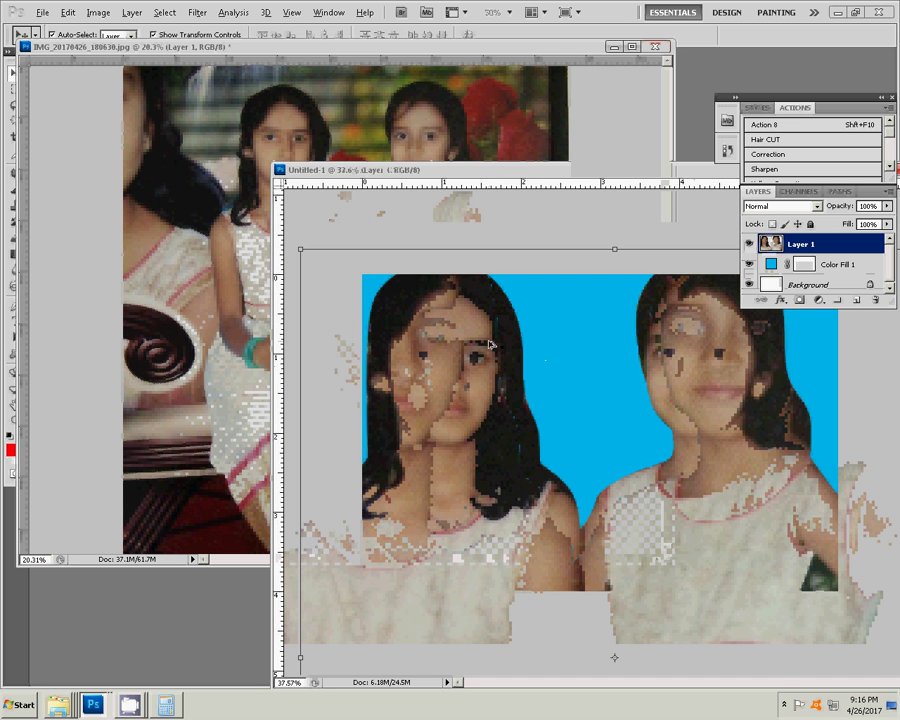
{"action": "scroll", "coordinate": [489, 344], "scroll_direction": "down", "scroll_amount": 2}
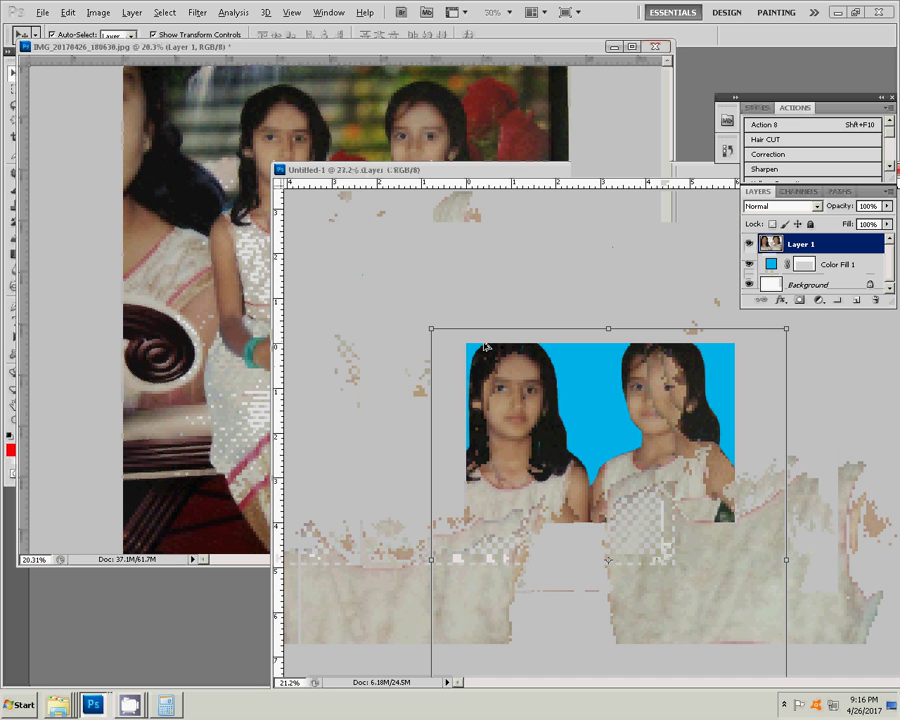
{"action": "left_click", "coordinate": [427, 325]}
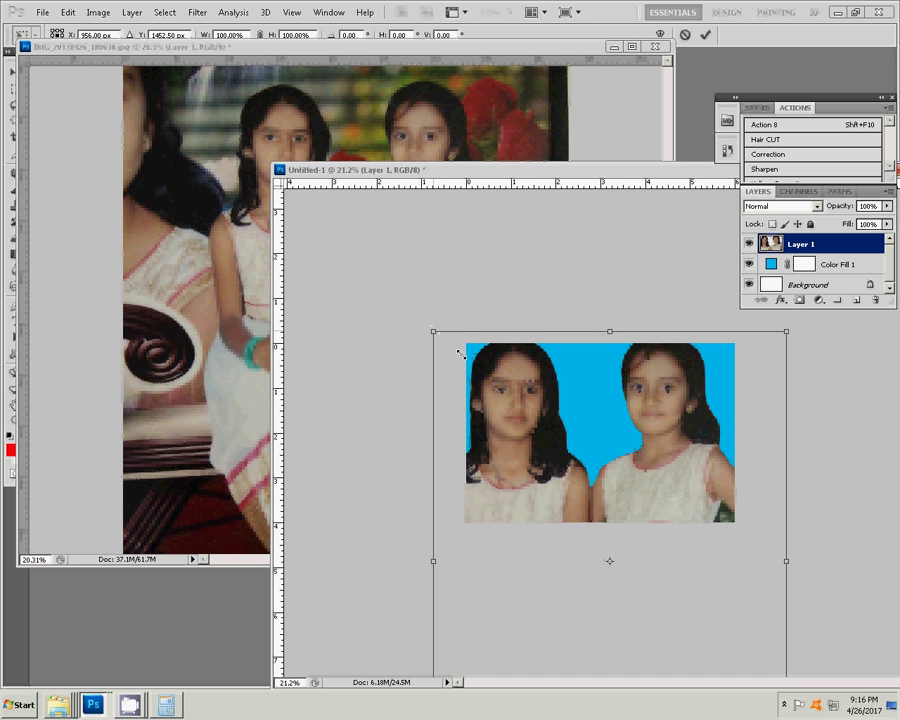
{"action": "left_click_drag", "start_coordinate": [460, 354], "coordinate": [528, 454]}
{"action": "left_click_drag", "start_coordinate": [590, 460], "coordinate": [540, 314]}
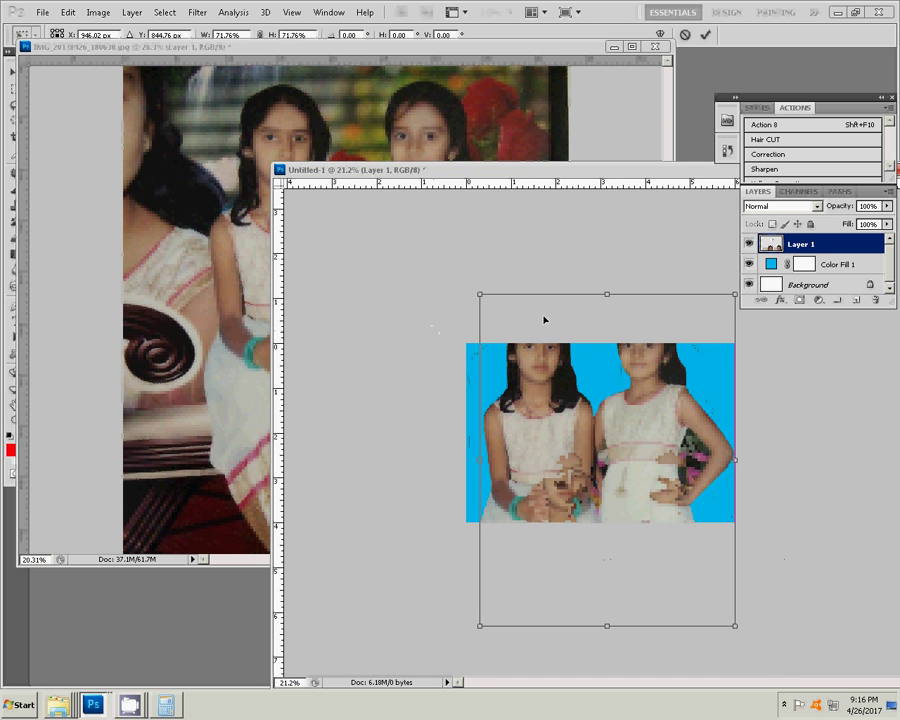
{"action": "left_click_drag", "start_coordinate": [478, 285], "coordinate": [532, 342]}
{"action": "mouse_move", "coordinate": [652, 426]}
{"action": "left_mouse_down"}
{"action": "mouse_move", "coordinate": [630, 415]}
{"action": "mouse_move", "coordinate": [617, 429]}
{"action": "left_mouse_up"}
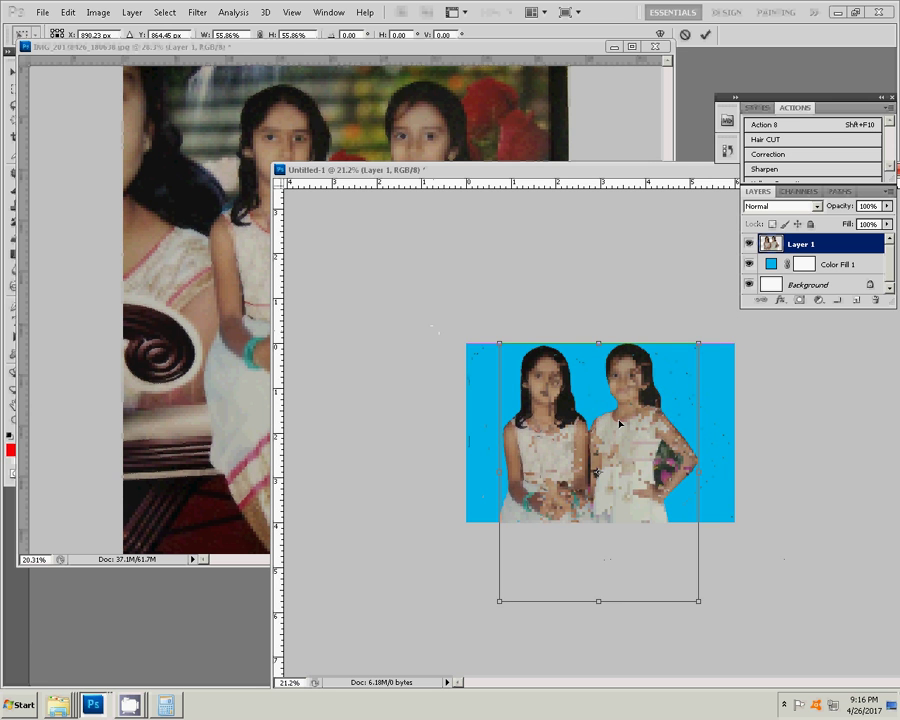
{"action": "left_click", "coordinate": [705, 34]}
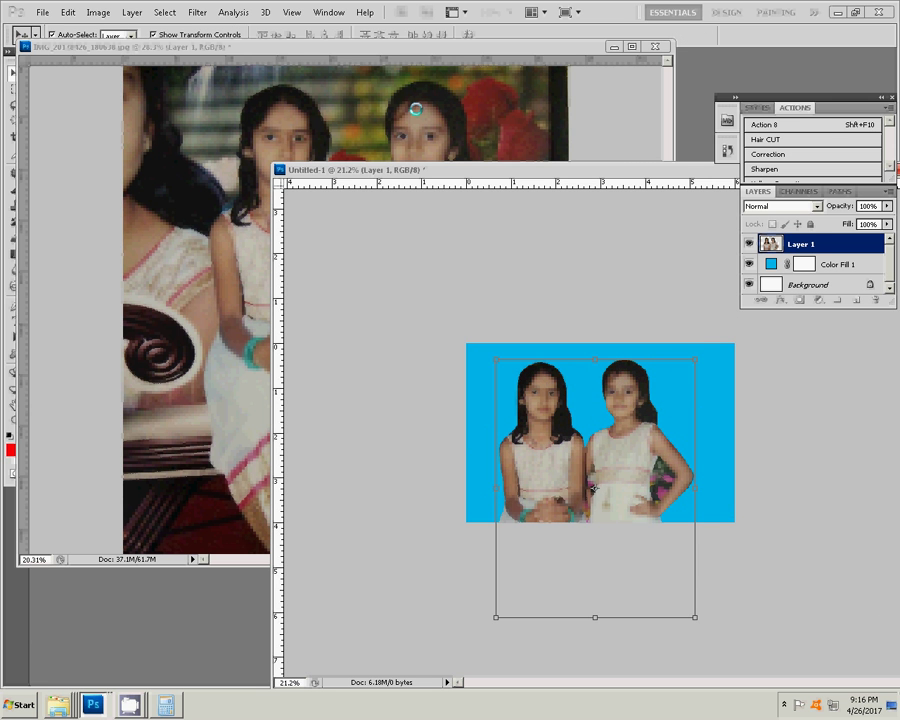
Drag the man into Untitled-1 as Layer 2, place him over the left girl, and scale him to 54%.
{"action": "left_click", "coordinate": [614, 48]}
{"action": "left_click", "coordinate": [163, 166]}
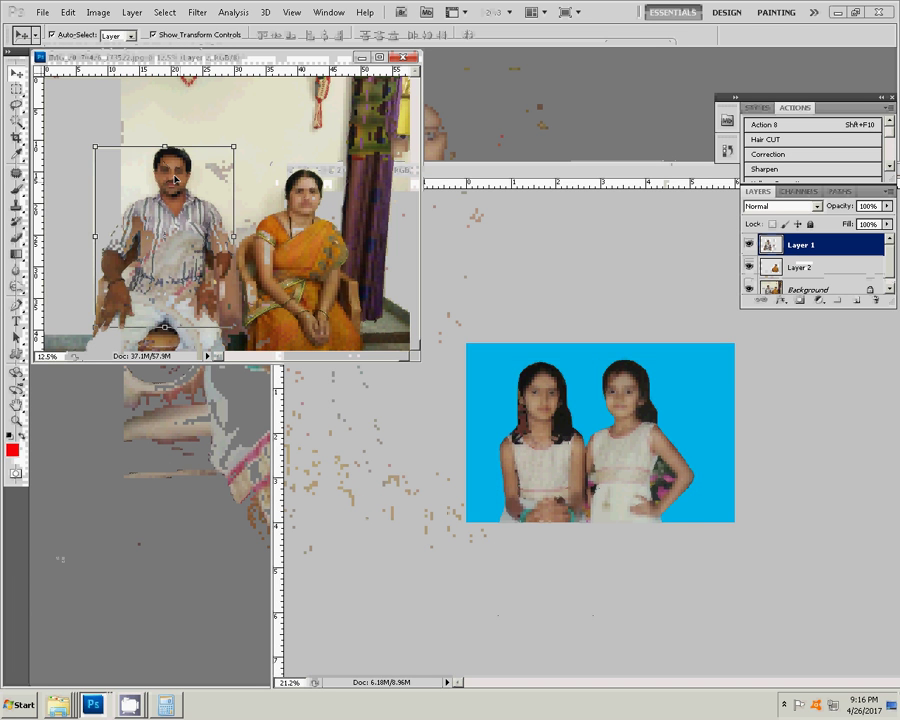
{"action": "left_click", "coordinate": [561, 466]}
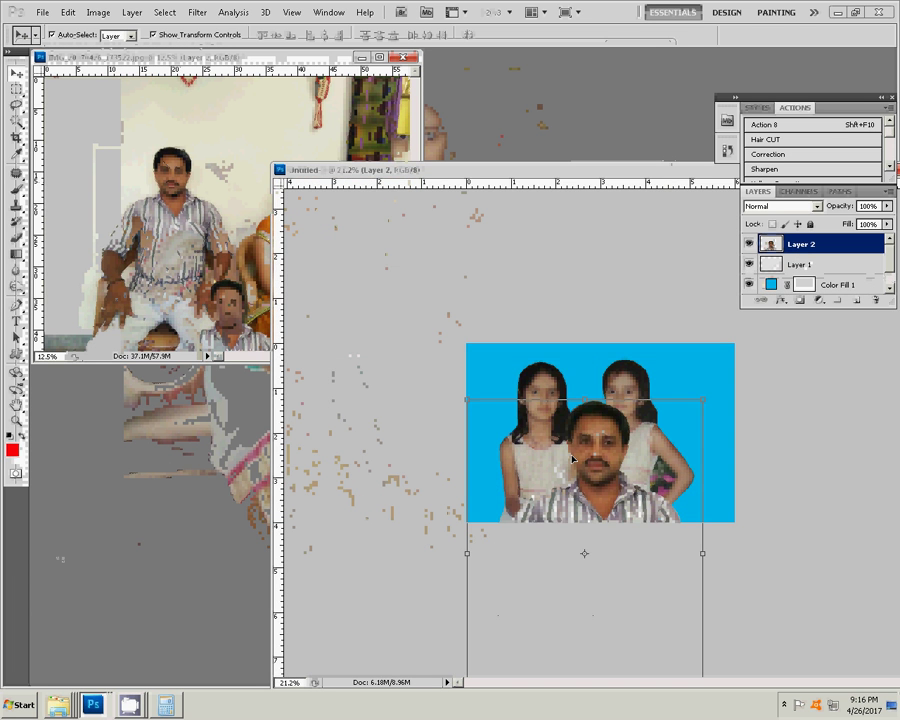
{"action": "left_click_drag", "start_coordinate": [572, 458], "coordinate": [516, 383]}
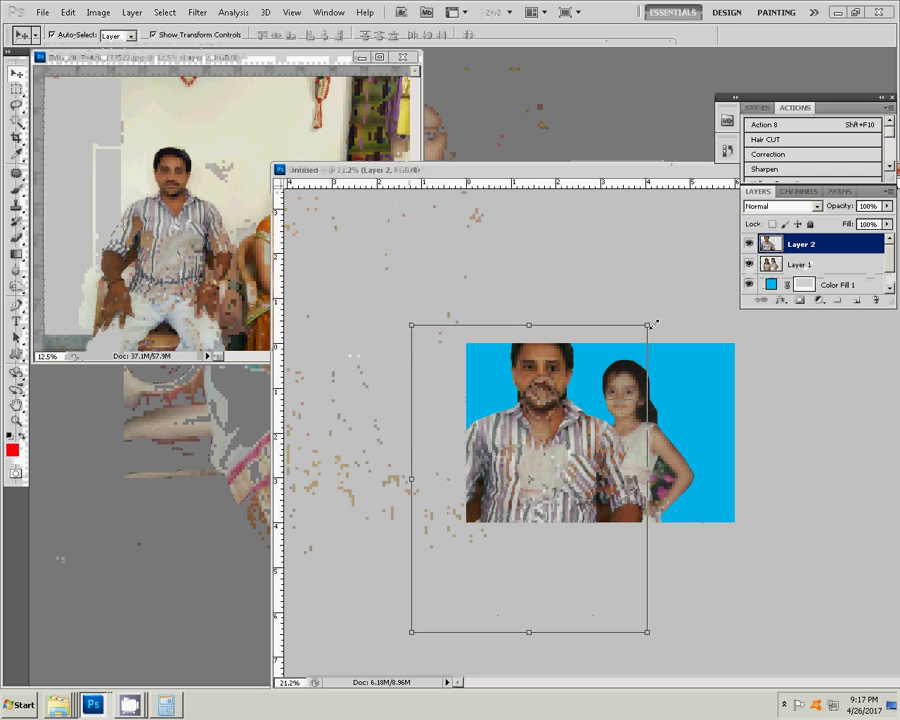
{"action": "mouse_move", "coordinate": [648, 325]}
{"action": "left_mouse_down"}
{"action": "mouse_move", "coordinate": [559, 440]}
{"action": "mouse_move", "coordinate": [529, 462]}
{"action": "left_mouse_up"}
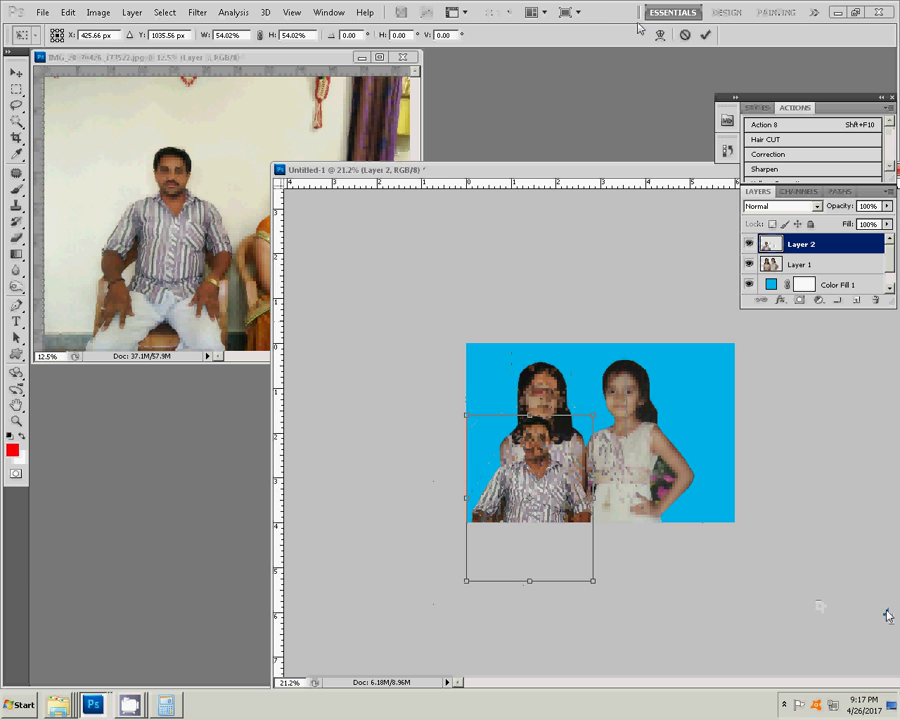
{"action": "key", "text": "Return"}
{"action": "left_click", "coordinate": [248, 143]}
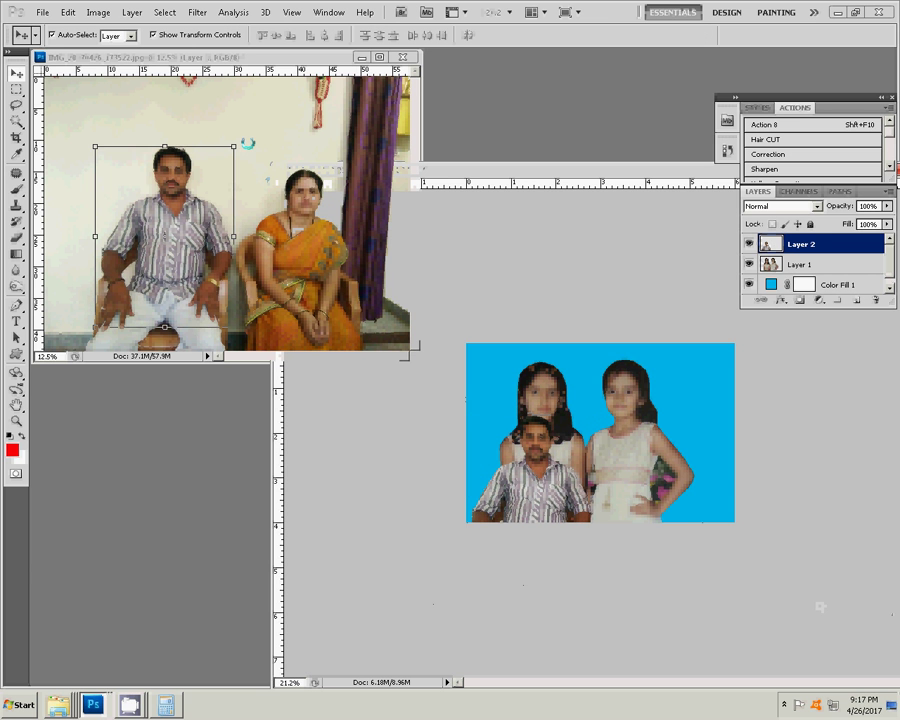
Drag the woman in as Layer 3, scale her to 54.74%, and nudge her slightly down-left.
{"action": "mouse_move", "coordinate": [273, 263]}
{"action": "left_mouse_down"}
{"action": "mouse_move", "coordinate": [667, 453]}
{"action": "mouse_move", "coordinate": [672, 400]}
{"action": "left_mouse_up"}
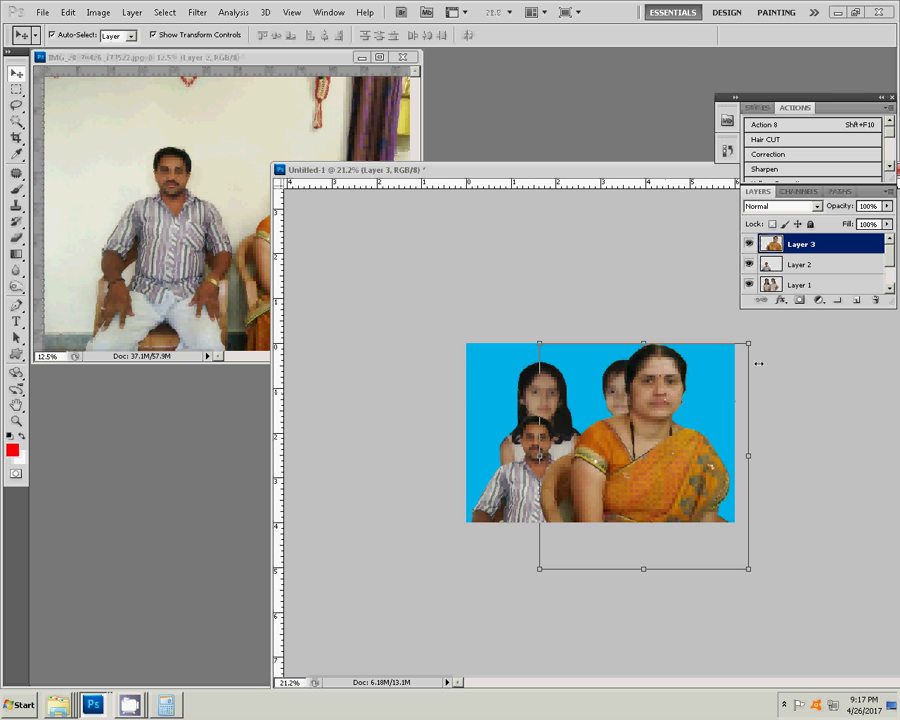
{"action": "left_click_drag", "start_coordinate": [754, 341], "coordinate": [714, 400]}
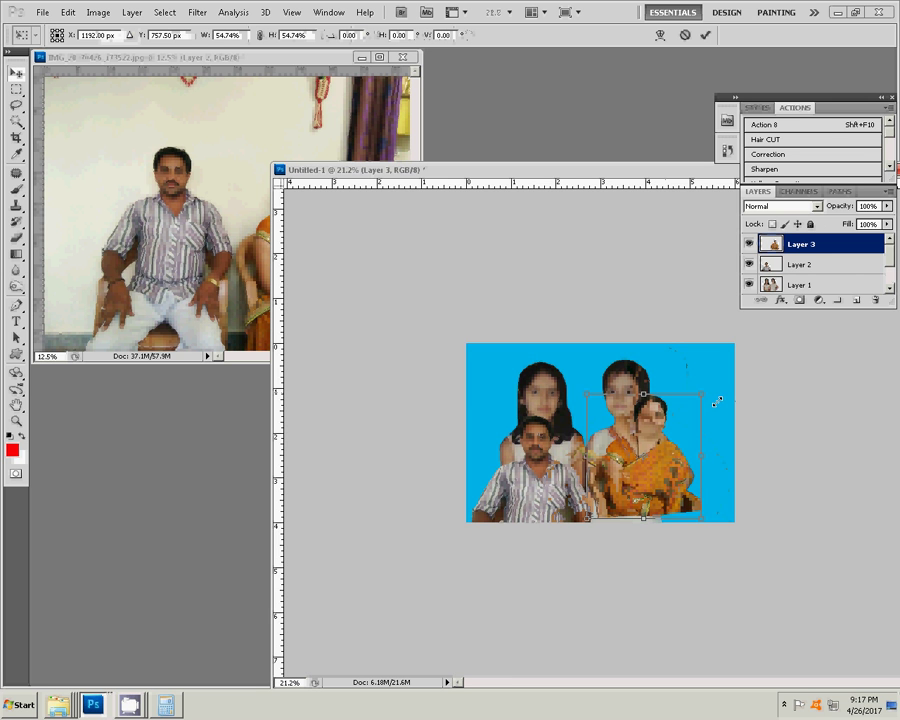
{"action": "double_click", "coordinate": [601, 487]}
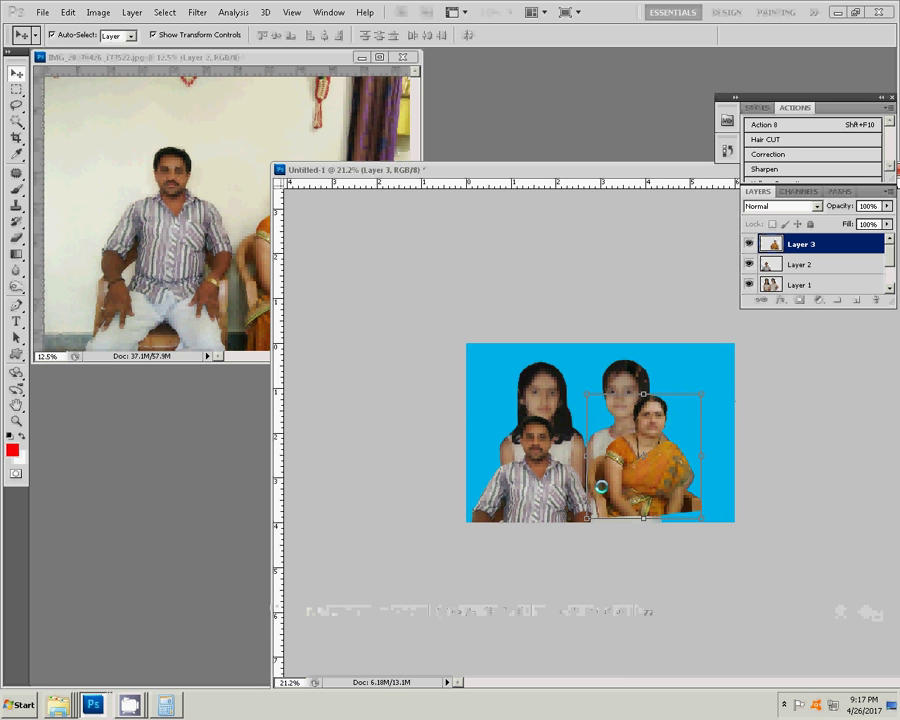
{"action": "left_click_drag", "start_coordinate": [642, 436], "coordinate": [637, 450]}
Fit the whole composite in the window.
{"action": "key", "text": "z"}
{"action": "right_click", "coordinate": [606, 476]}
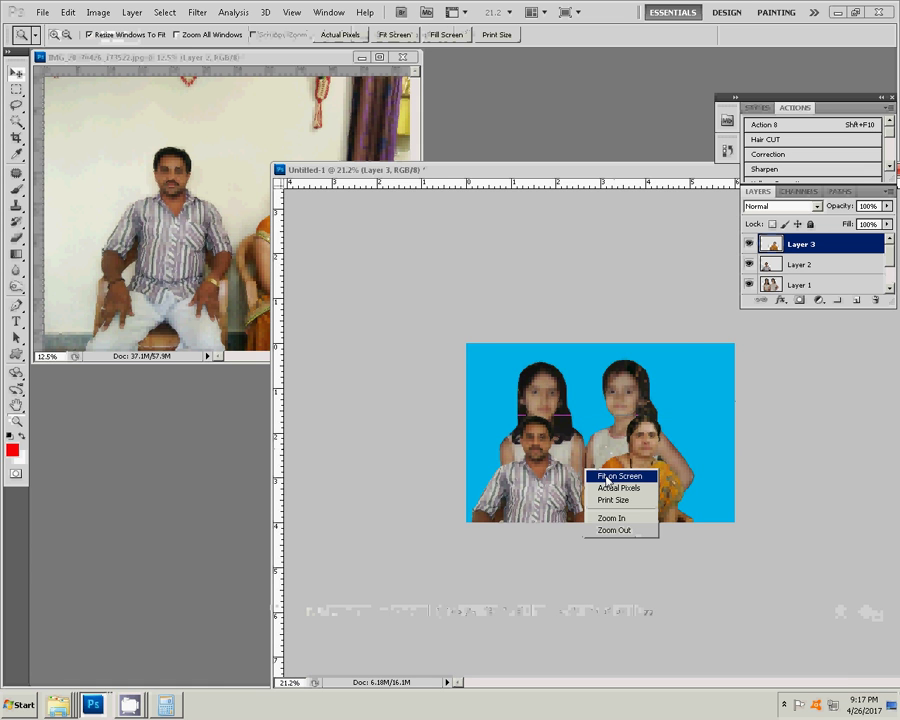
{"action": "left_click", "coordinate": [606, 477]}
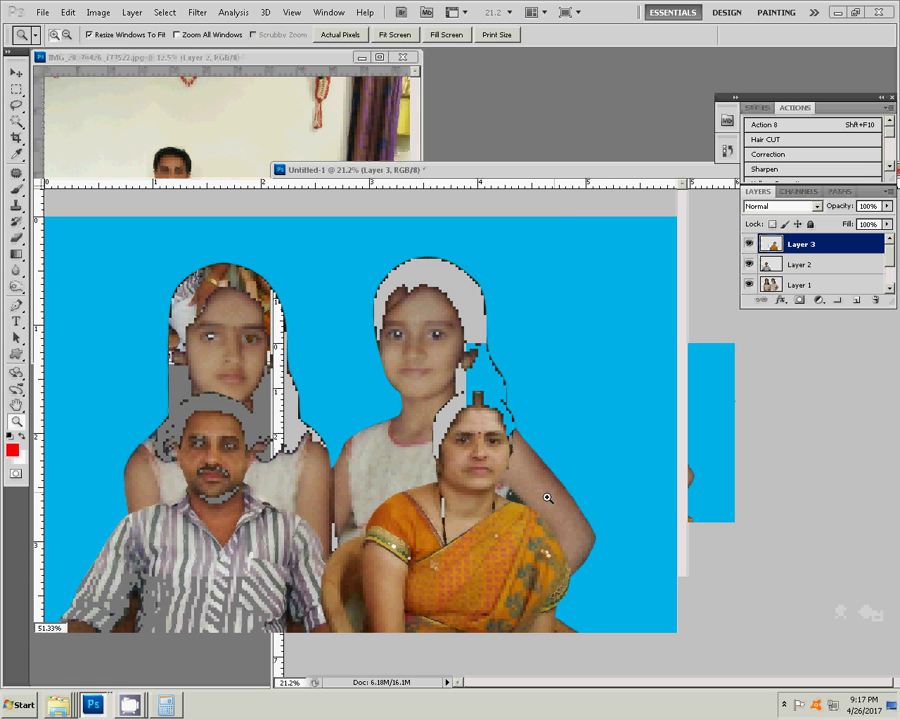
{"action": "key", "text": "v"}
{"action": "left_click", "coordinate": [228, 545]}
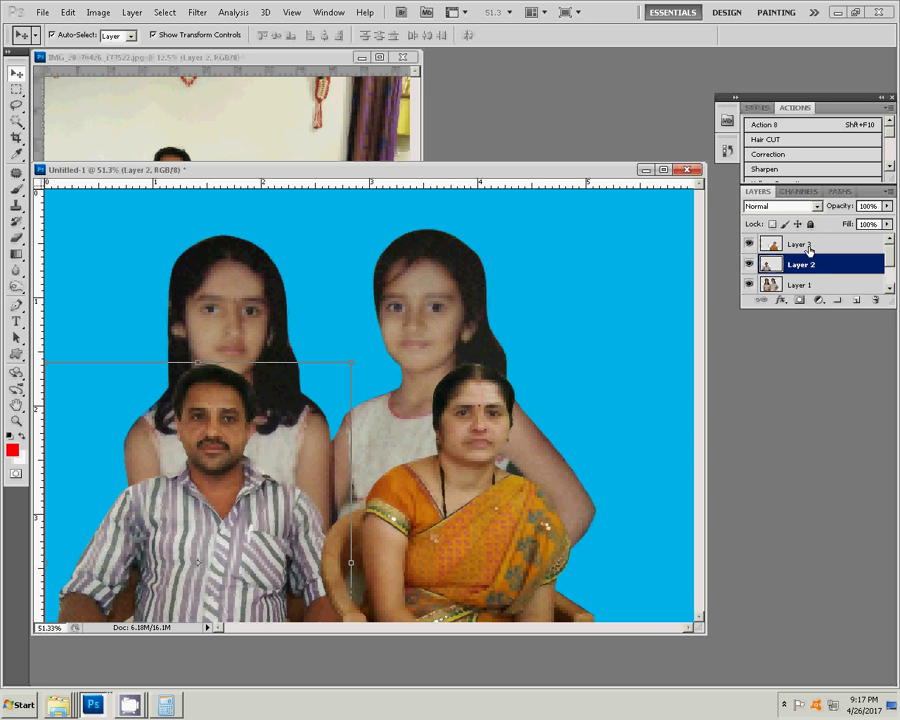
Move the woman's Layer 3 below the man's Layer 2 and shift her slightly left.
{"action": "left_click", "coordinate": [819, 246]}
{"action": "left_click_drag", "start_coordinate": [819, 246], "coordinate": [816, 265]}
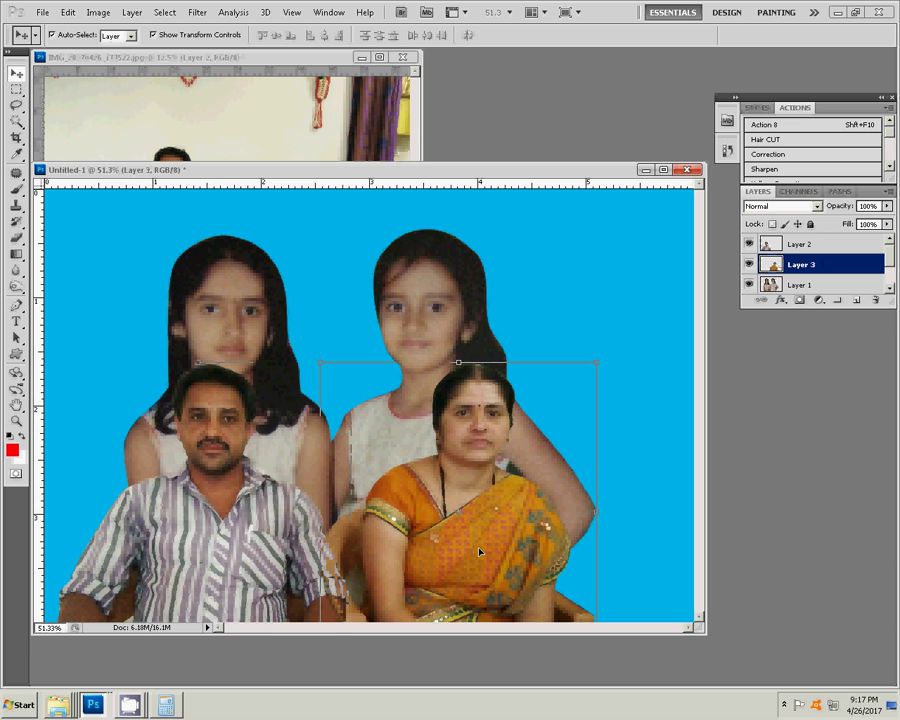
{"action": "left_click_drag", "start_coordinate": [432, 550], "coordinate": [418, 552]}
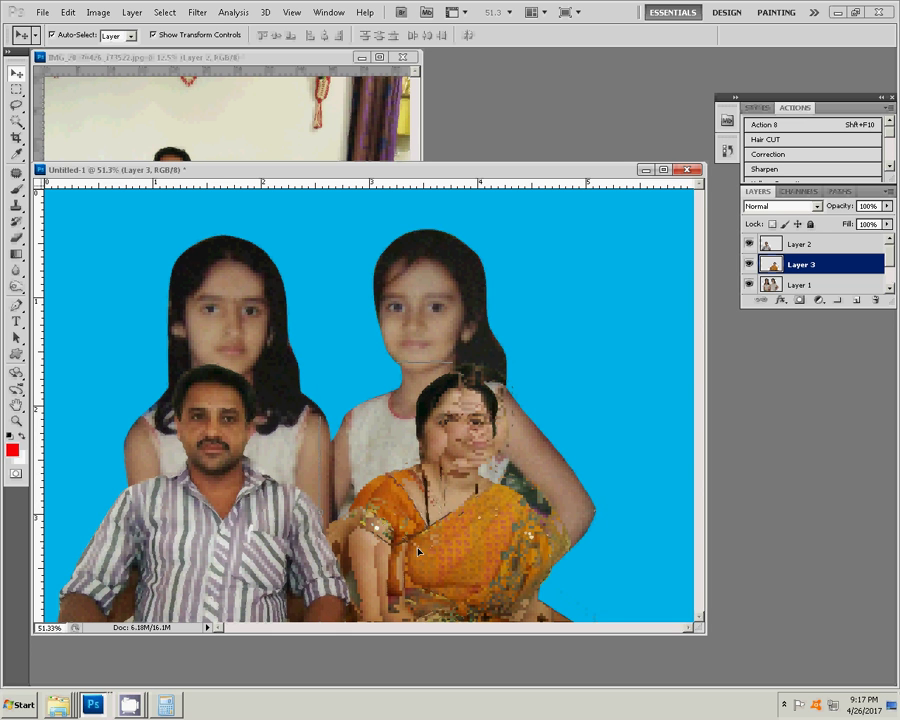
Shift the girls' Layer 1 slightly right and zoom in on the right girl's arm.
{"action": "left_click", "coordinate": [407, 295]}
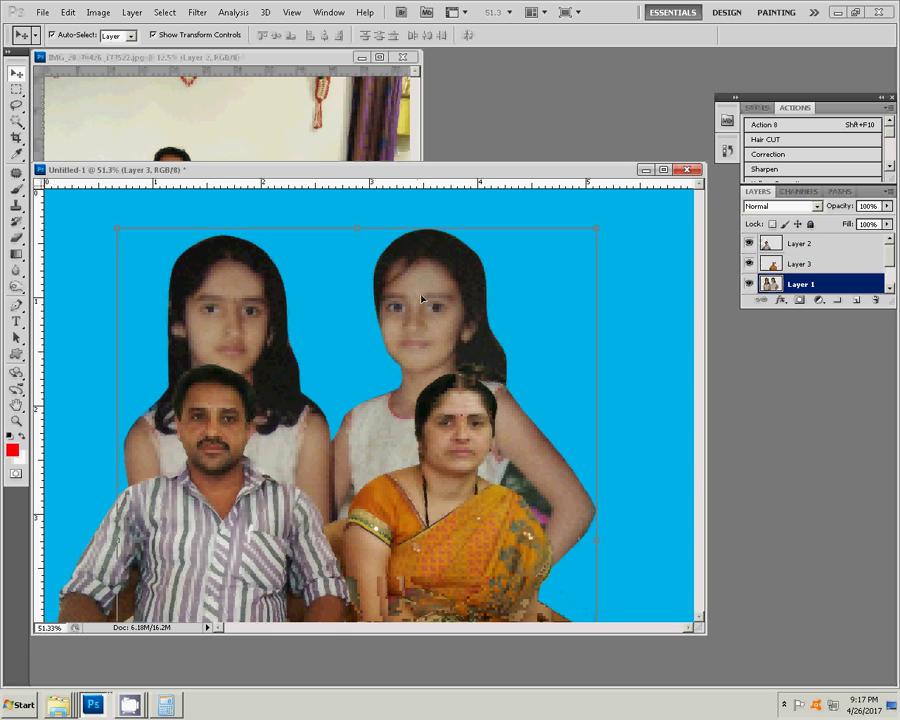
{"action": "mouse_move", "coordinate": [425, 282]}
{"action": "left_mouse_down"}
{"action": "mouse_move", "coordinate": [497, 293]}
{"action": "mouse_move", "coordinate": [505, 303]}
{"action": "left_mouse_up"}
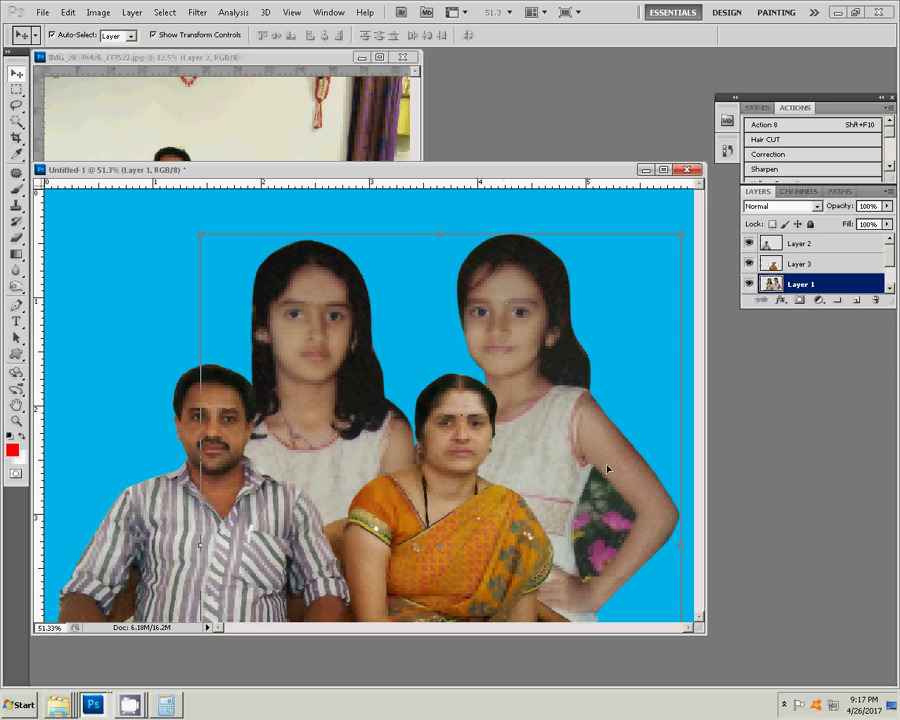
{"action": "key", "text": "z"}
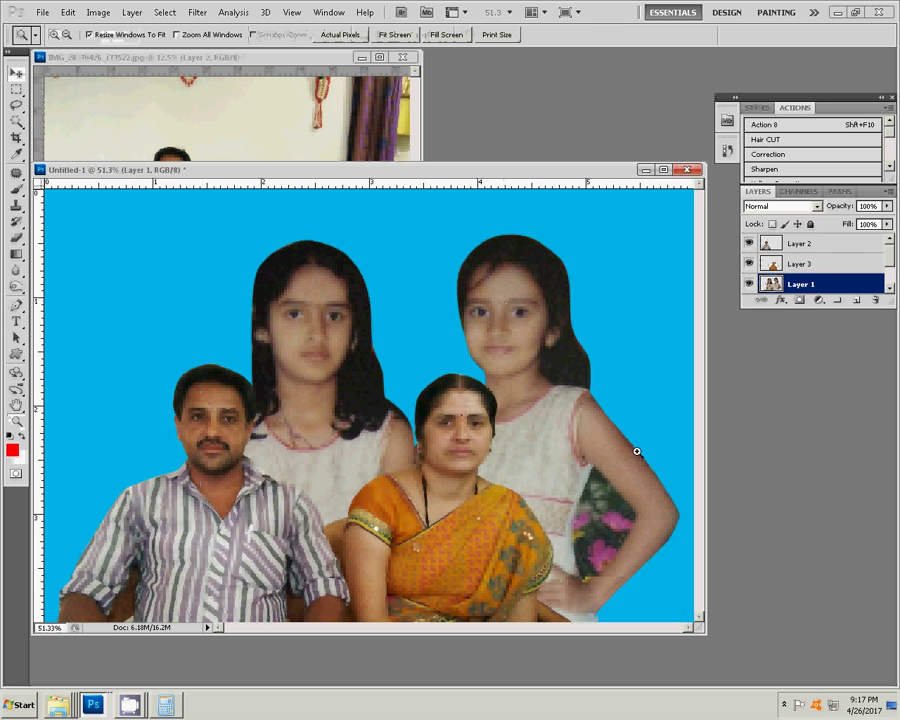
{"action": "mouse_move", "coordinate": [540, 401]}
{"action": "left_mouse_down"}
{"action": "mouse_move", "coordinate": [603, 459]}
{"action": "mouse_move", "coordinate": [668, 601]}
{"action": "left_mouse_up"}
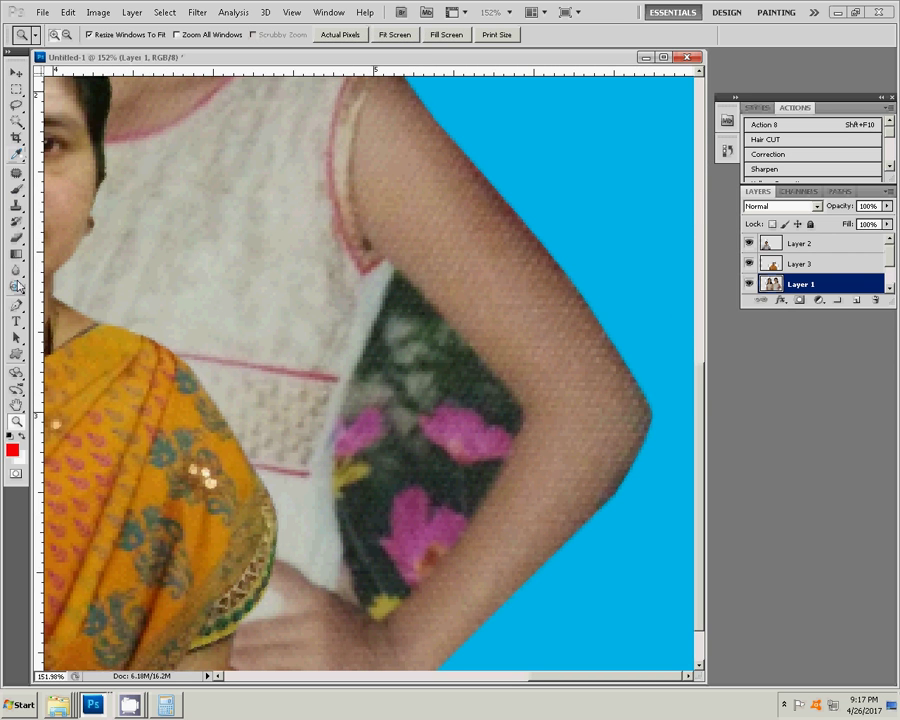
Trace a closed pen path around the flowered gap inside the right girl's bent arm.
{"action": "left_click", "coordinate": [17, 308]}
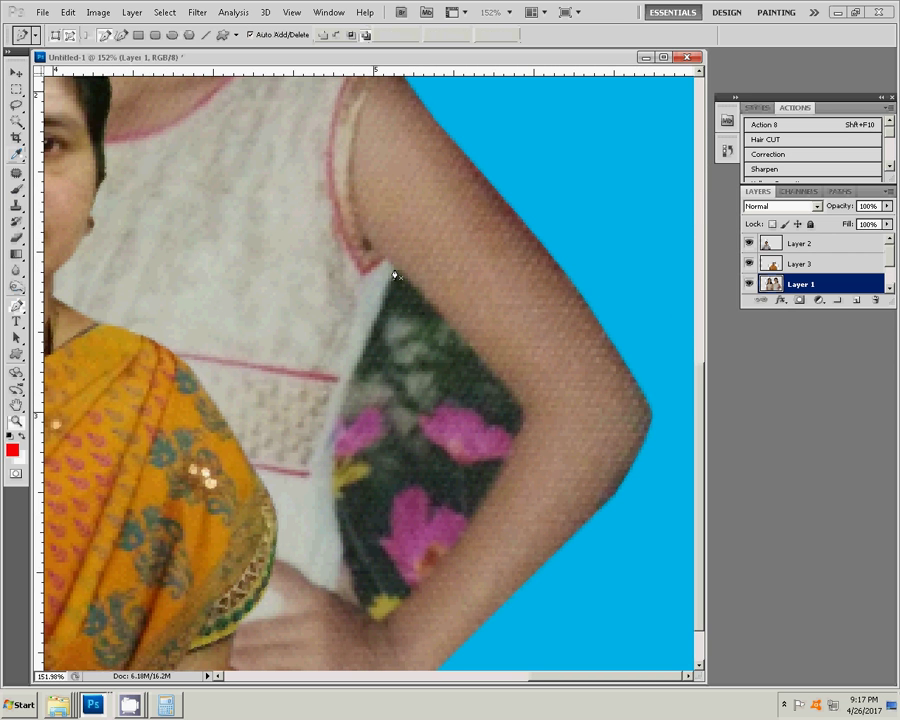
{"action": "left_click", "coordinate": [396, 271]}
{"action": "left_click", "coordinate": [471, 346]}
{"action": "left_click", "coordinate": [497, 376]}
{"action": "left_click", "coordinate": [512, 452]}
{"action": "left_click", "coordinate": [463, 537]}
{"action": "left_click", "coordinate": [374, 624]}
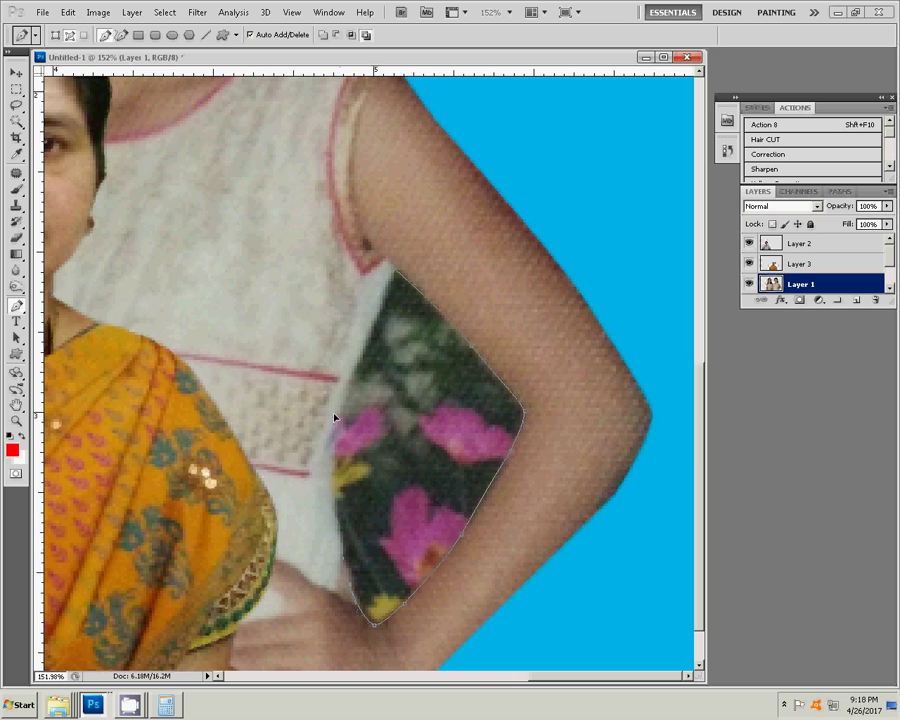
{"action": "left_click", "coordinate": [395, 272]}
Make a selection from the path with Feather Radius 0.
{"action": "right_click", "coordinate": [428, 273]}
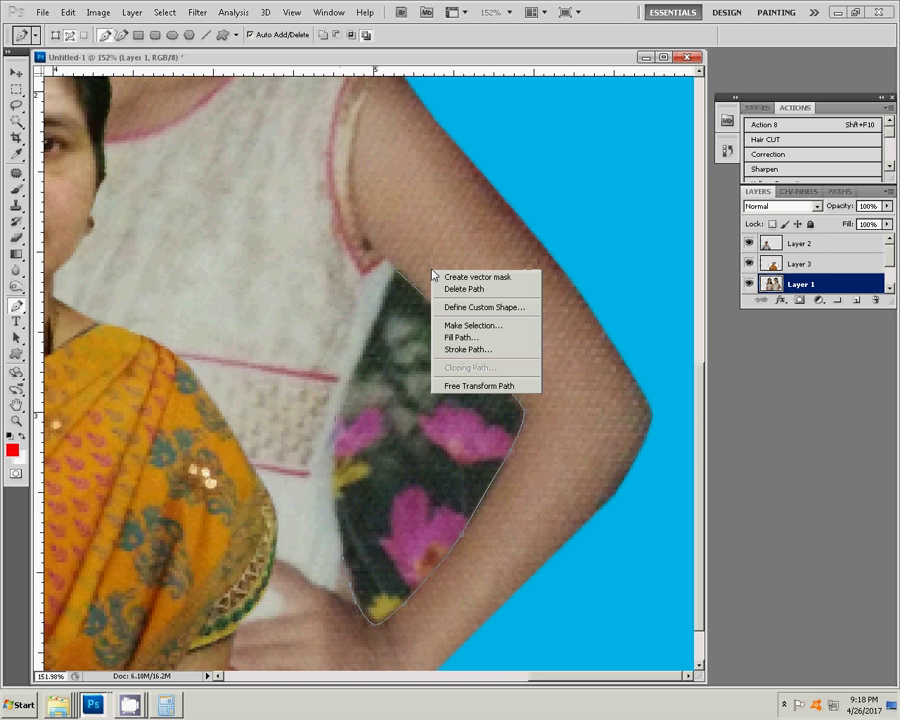
{"action": "left_click", "coordinate": [460, 324]}
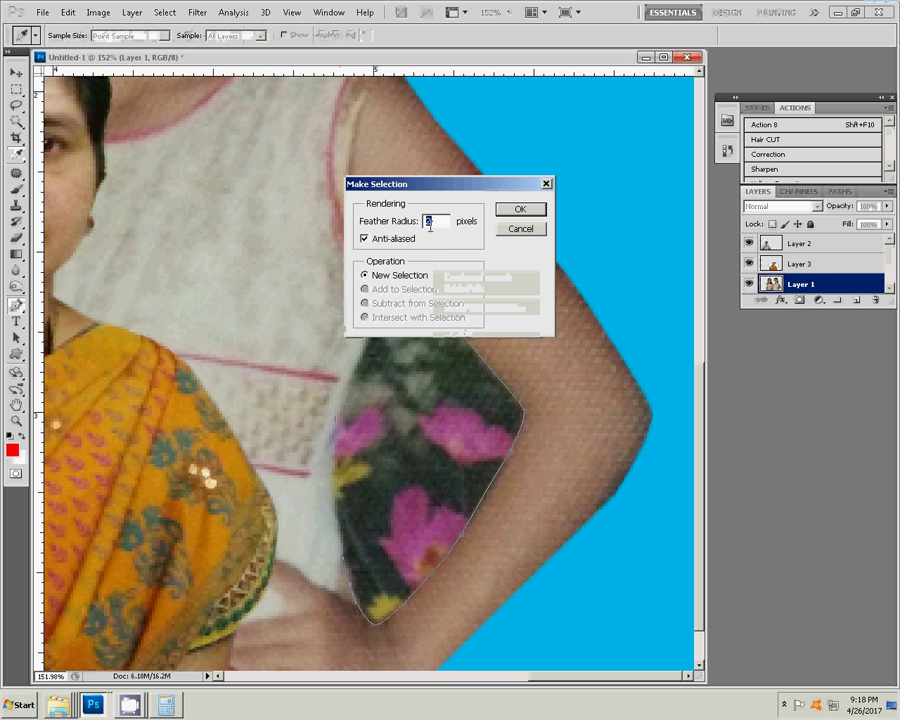
{"action": "type", "text": "0"}
{"action": "left_click", "coordinate": [519, 209]}
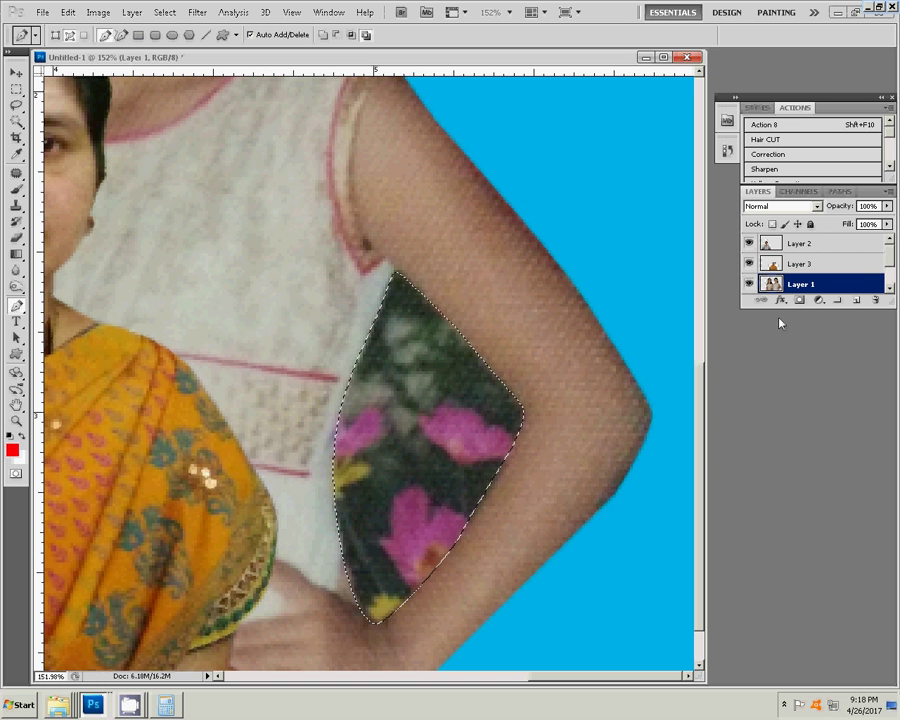
Open the File menu, then click around the taskbar and canvas.
{"action": "left_click", "coordinate": [64, 13]}
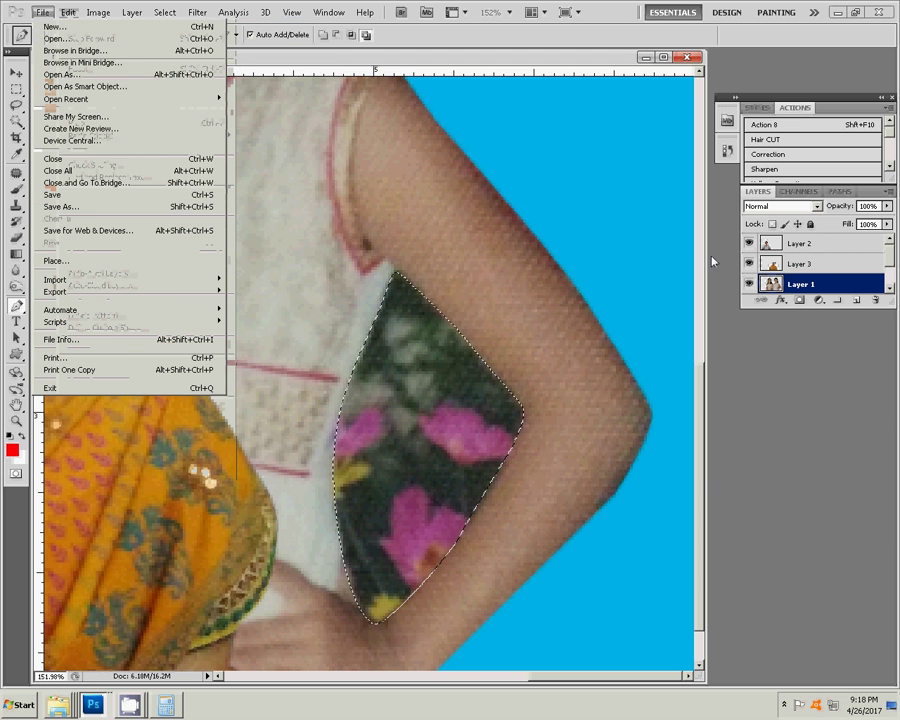
{"action": "left_click", "coordinate": [785, 710]}
{"action": "left_click", "coordinate": [804, 598]}
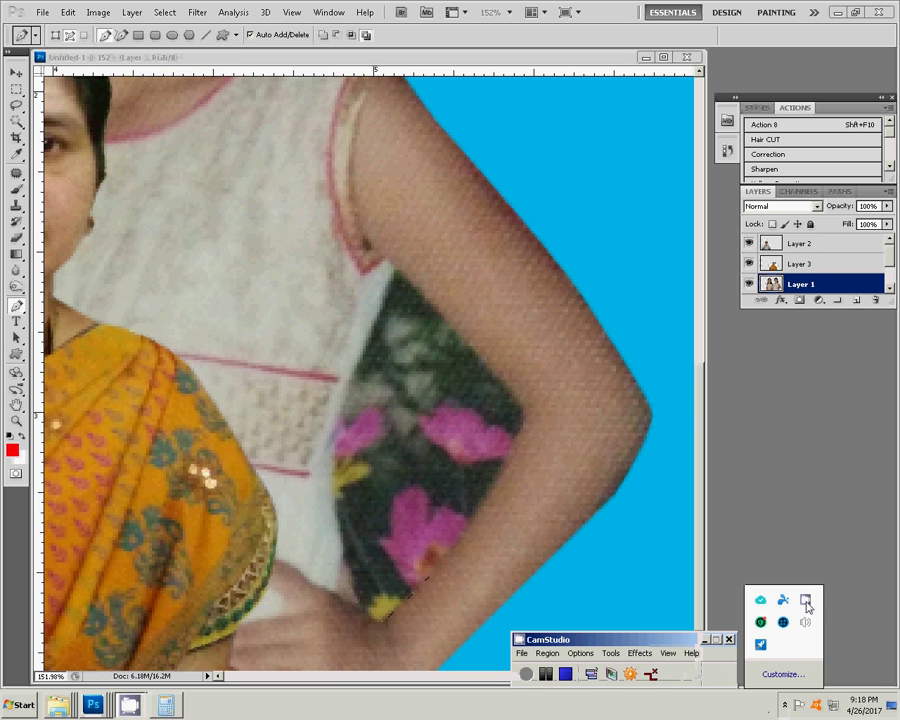
{"action": "left_click", "coordinate": [546, 675]}
{"action": "left_click", "coordinate": [340, 596]}
Delete Layer 1 from the Layer menu by mistake, then undo it with Ctrl+Z.
{"action": "left_click", "coordinate": [160, 13]}
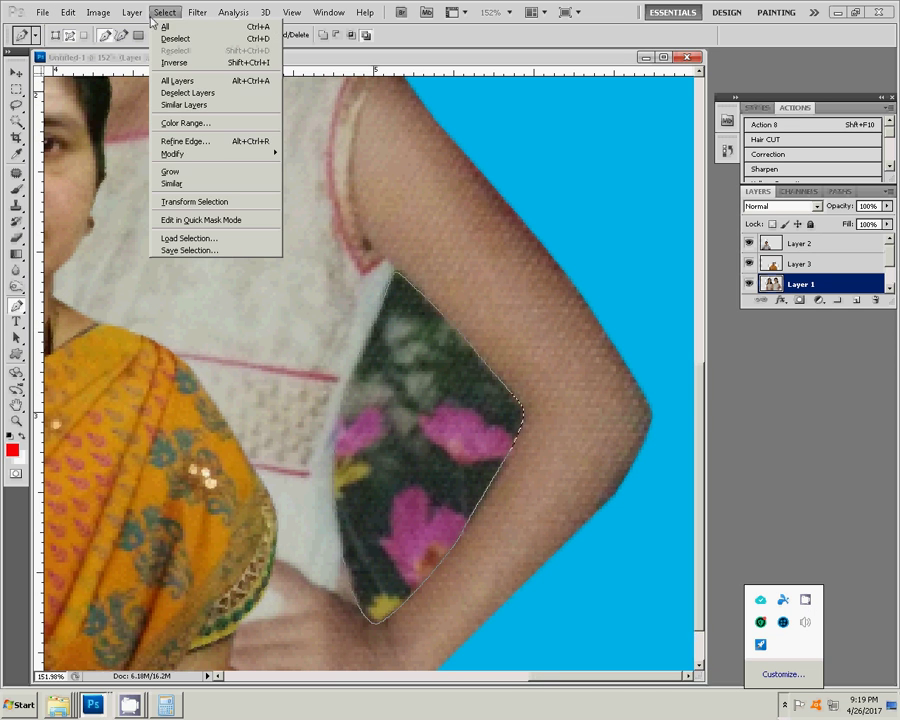
{"action": "mouse_move", "coordinate": [192, 51]}
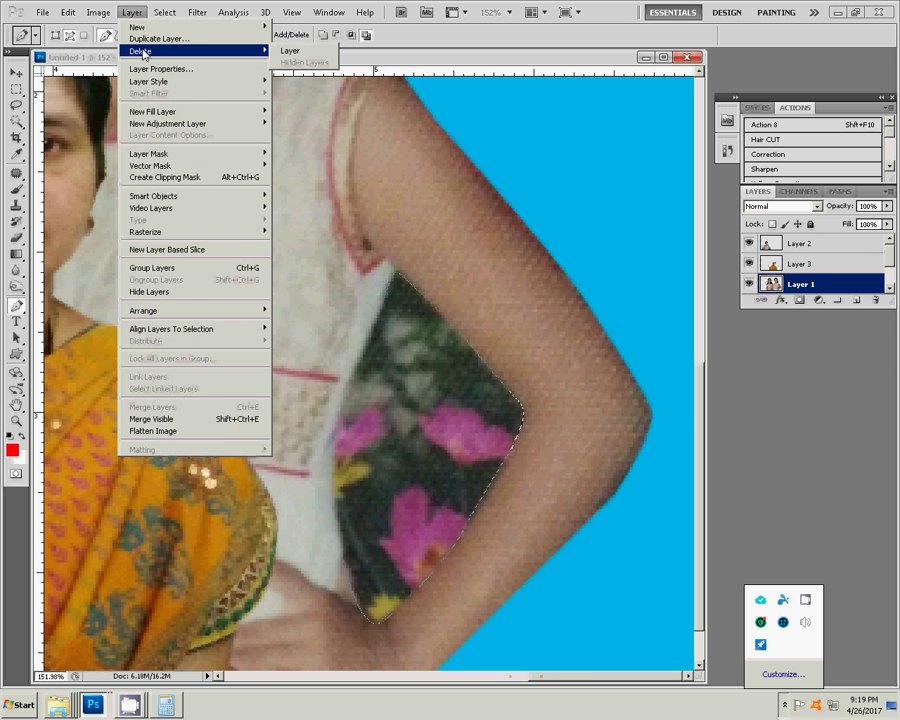
{"action": "left_click", "coordinate": [290, 51]}
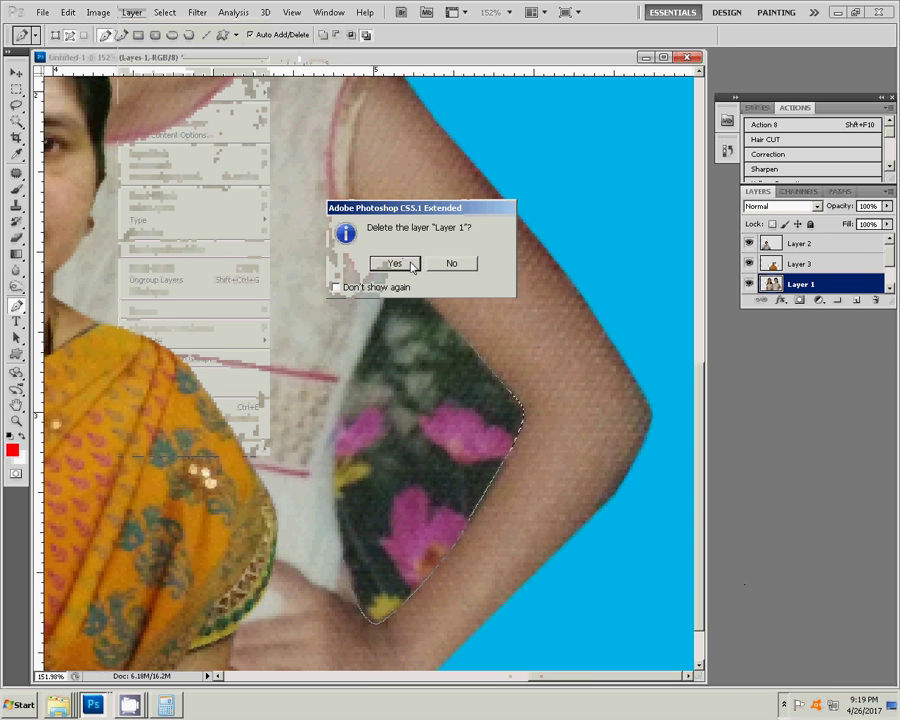
{"action": "left_click", "coordinate": [445, 264]}
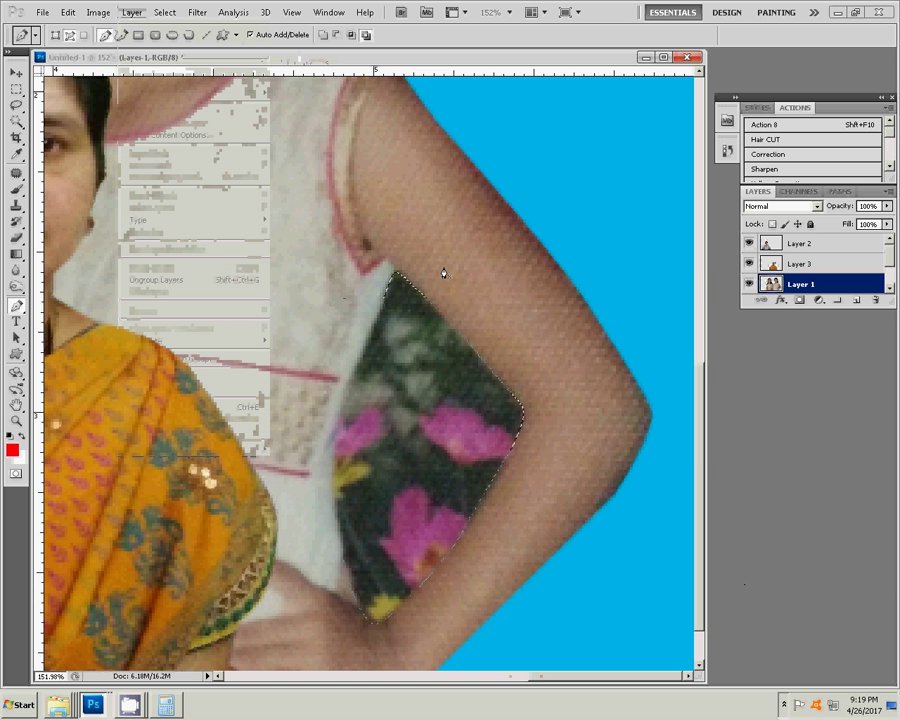
{"action": "left_click", "coordinate": [98, 12]}
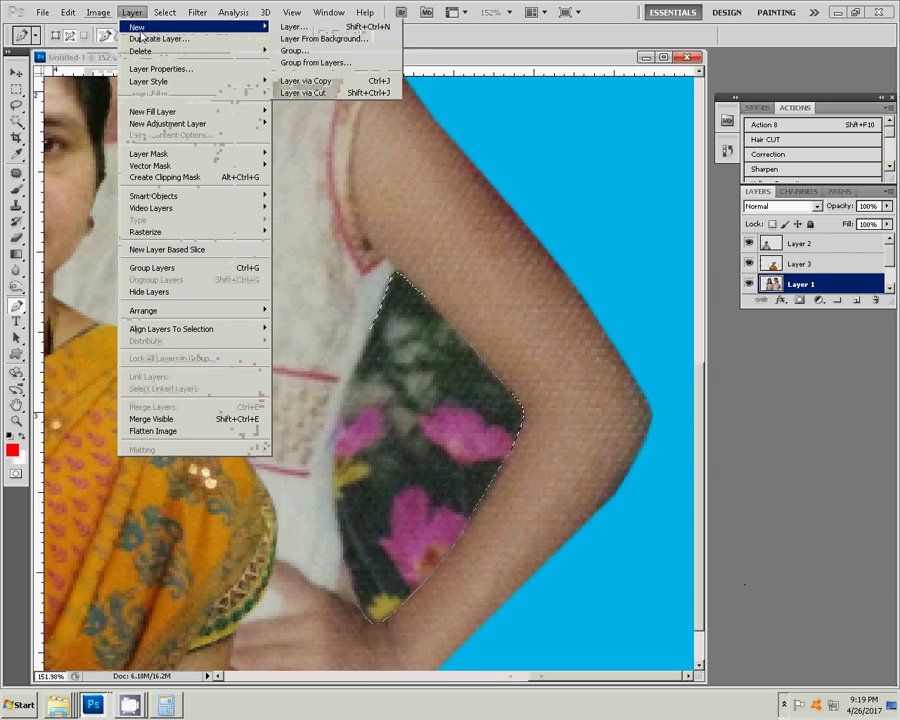
{"action": "mouse_move", "coordinate": [141, 51]}
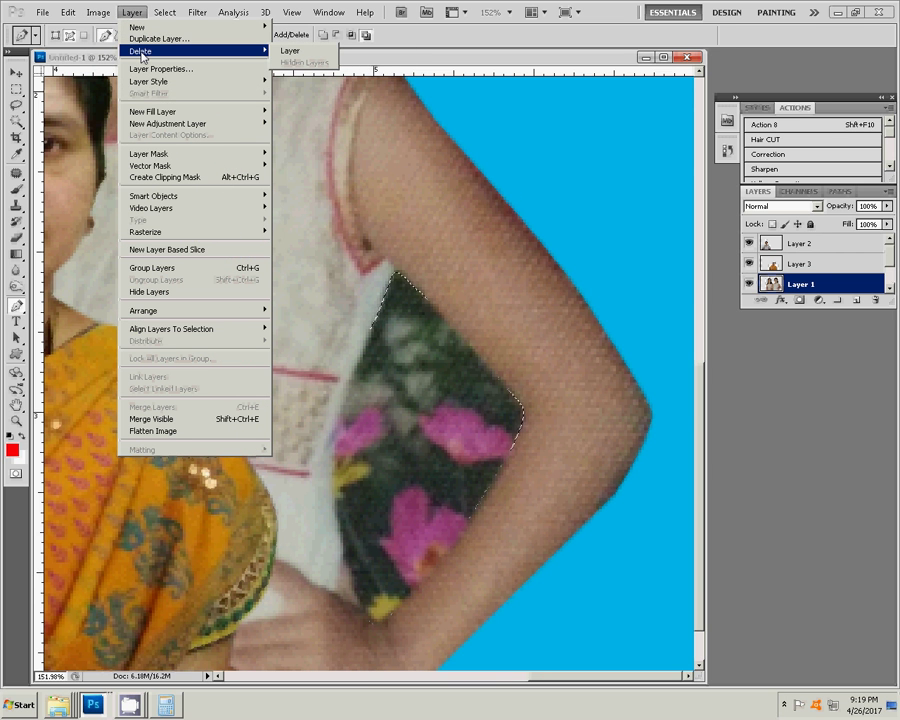
{"action": "left_click", "coordinate": [289, 52]}
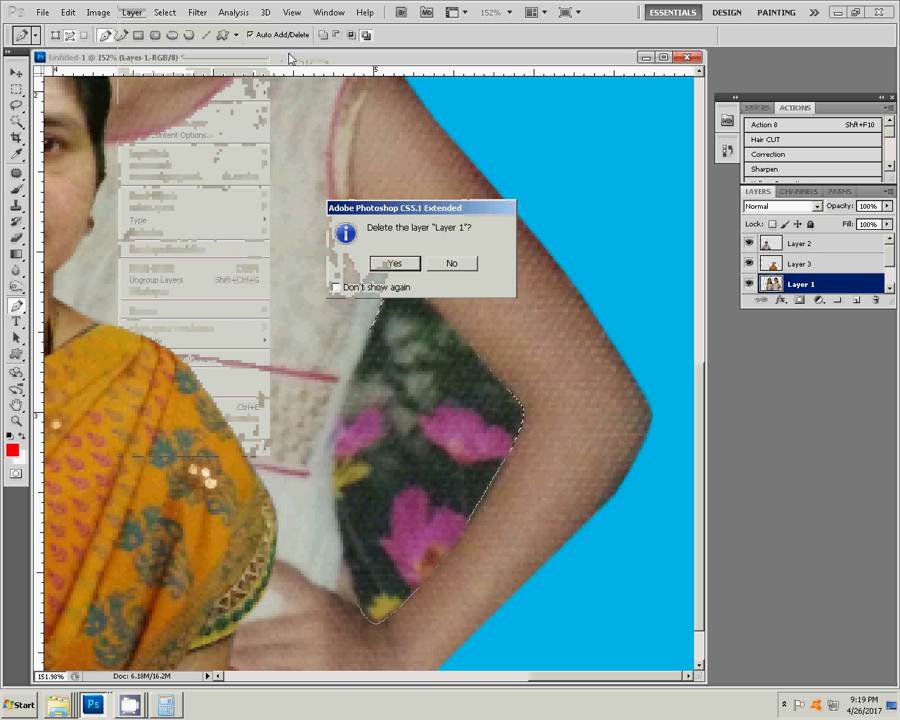
{"action": "left_click", "coordinate": [395, 263]}
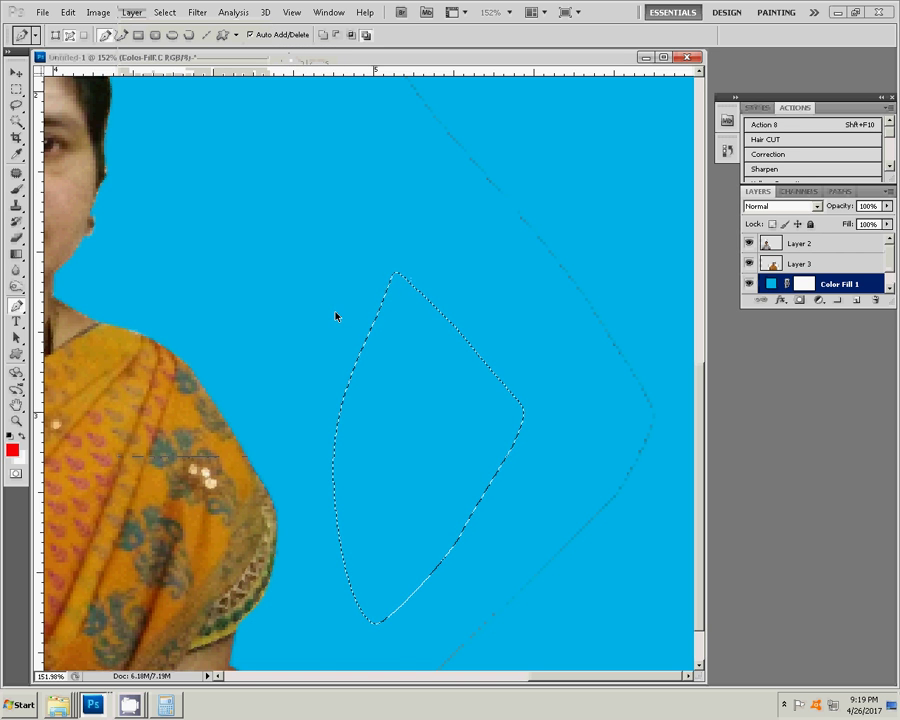
{"action": "key", "text": "ctrl+z"}
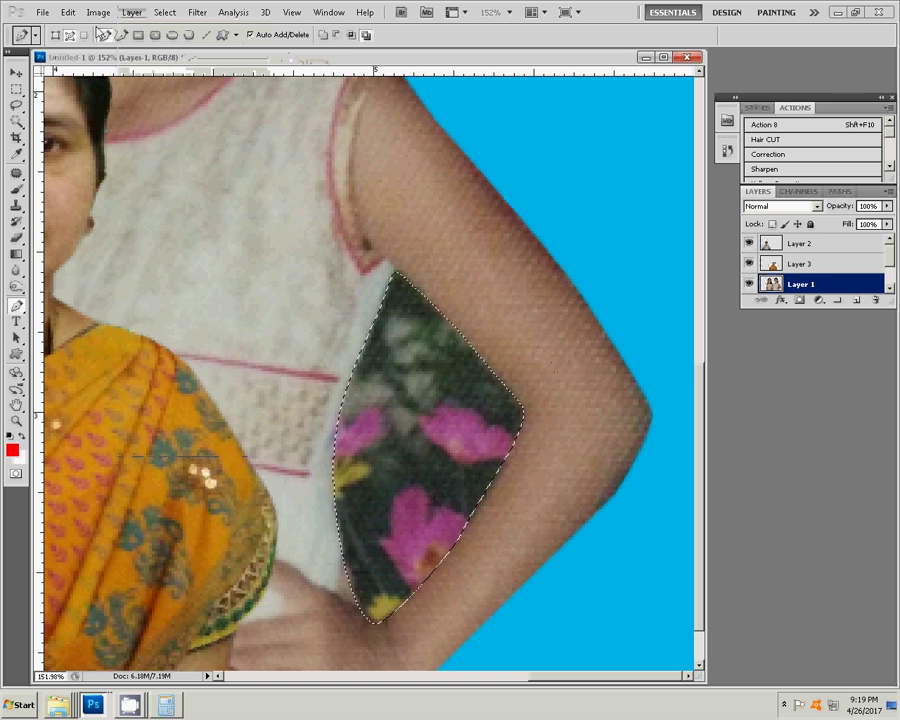
Delete the selected floral pixels from Layer 1 and deselect with Ctrl+D.
{"action": "left_click", "coordinate": [97, 12]}
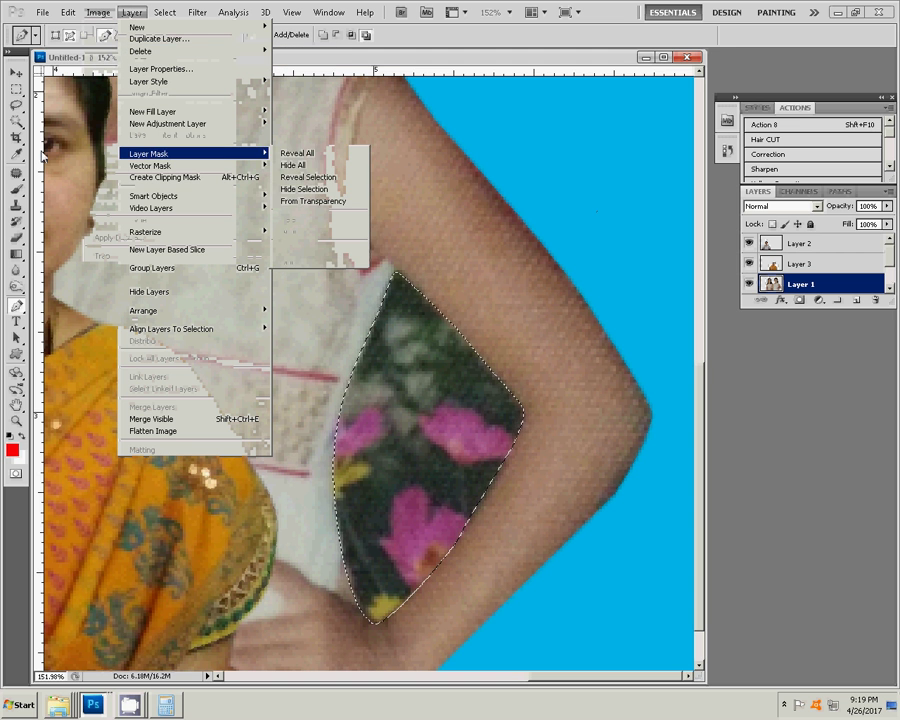
{"action": "mouse_move", "coordinate": [140, 51]}
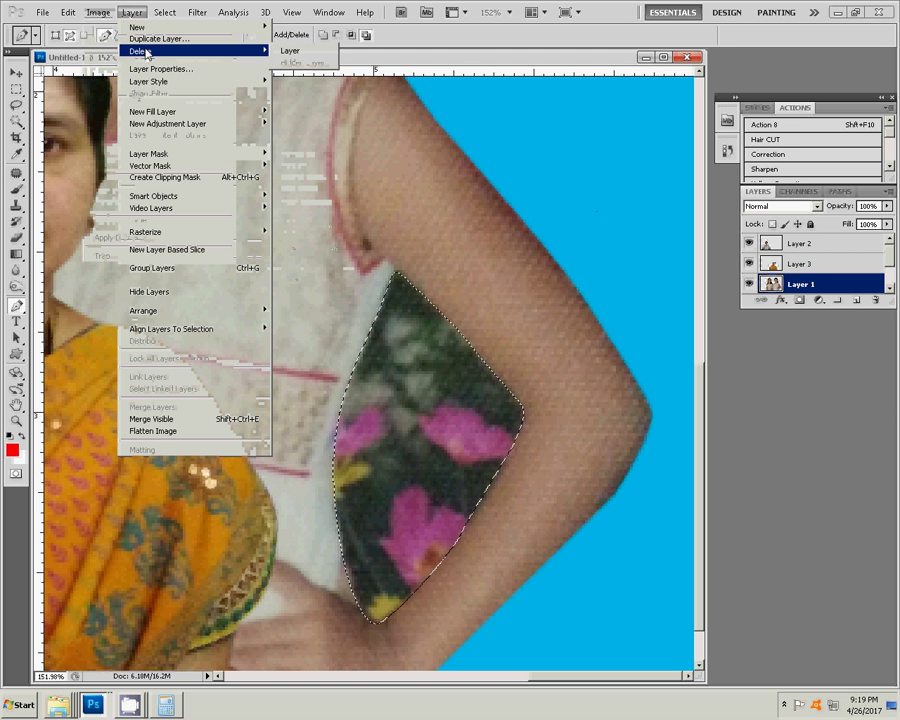
{"action": "left_click", "coordinate": [447, 65]}
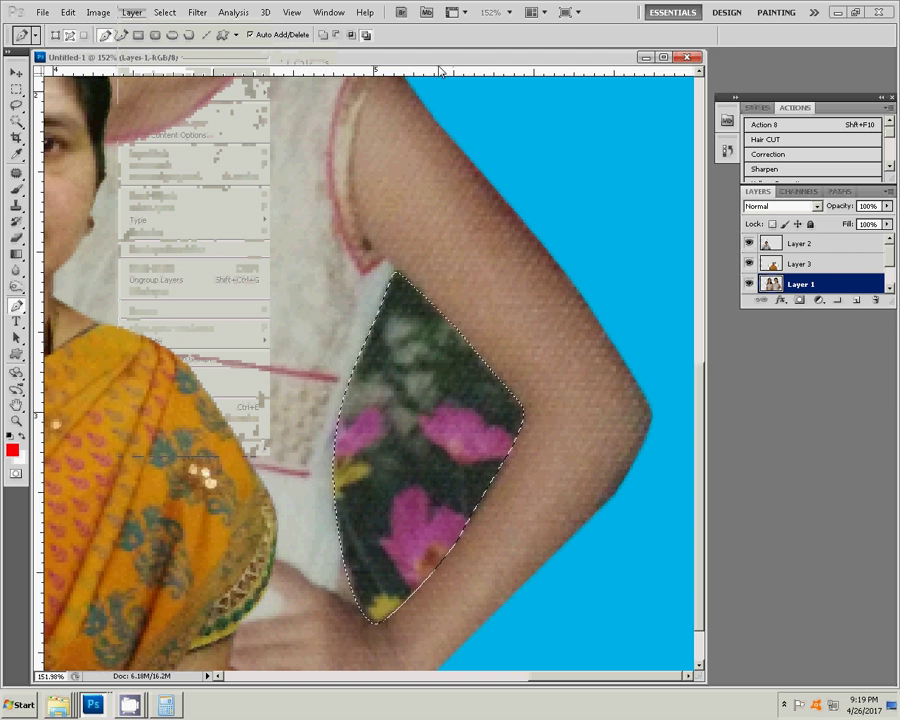
{"action": "key", "text": "Delete"}
{"action": "key", "text": "ctrl+d"}
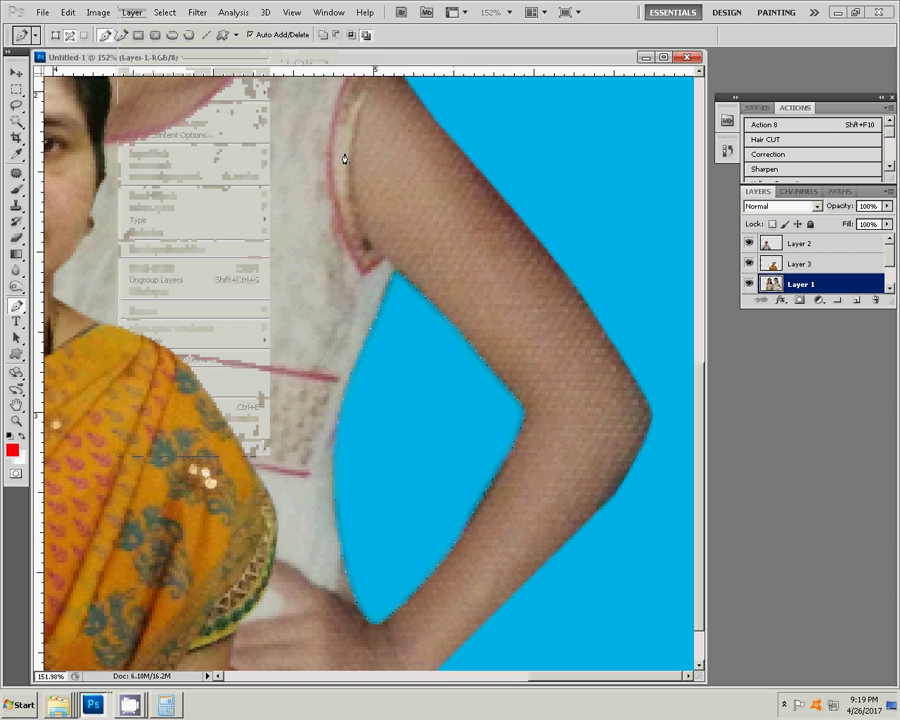
Dismiss the path menu and bring up the Zoom tool's zoom choices on the canvas.
{"action": "right_click", "coordinate": [391, 305]}
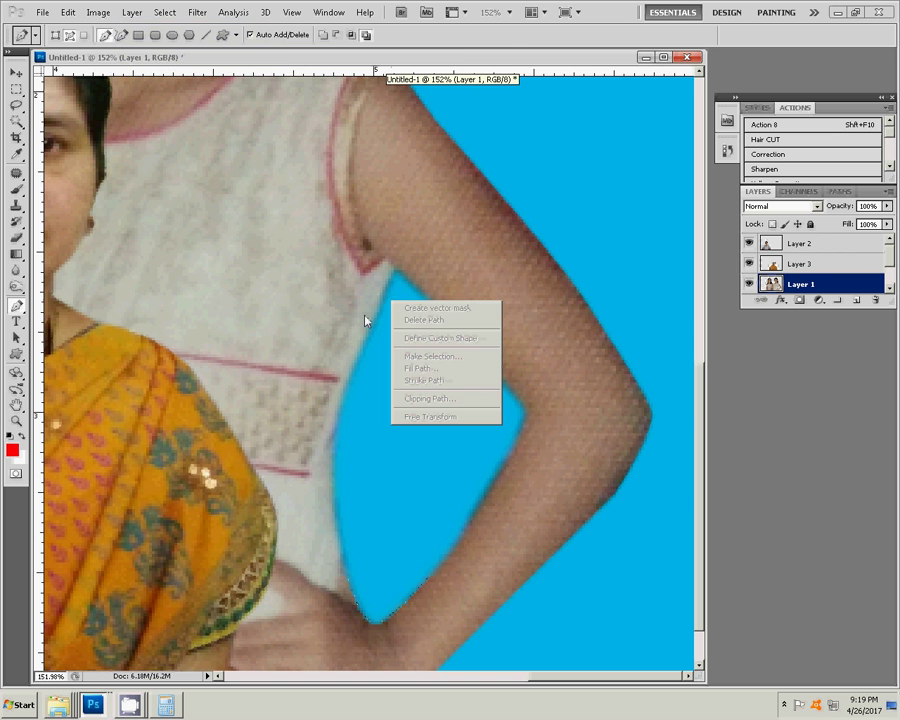
{"action": "left_click", "coordinate": [368, 312]}
{"action": "key", "text": "z"}
{"action": "right_click", "coordinate": [371, 319]}
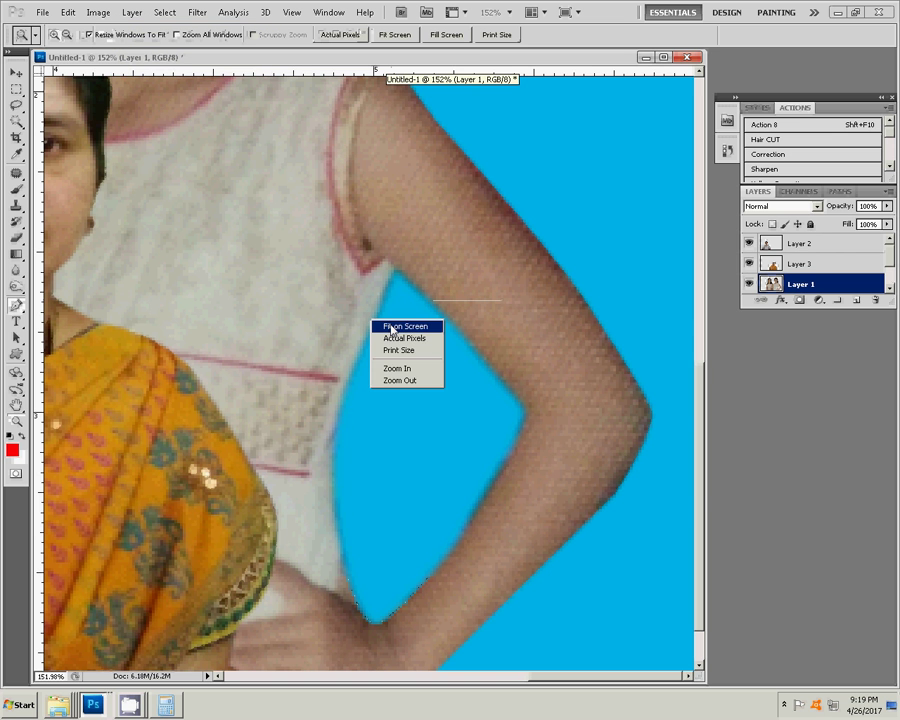
Fit the whole composite on screen and shift the girls' midtones slightly toward yellow.
{"action": "left_click", "coordinate": [391, 327]}
{"action": "key", "text": "v"}
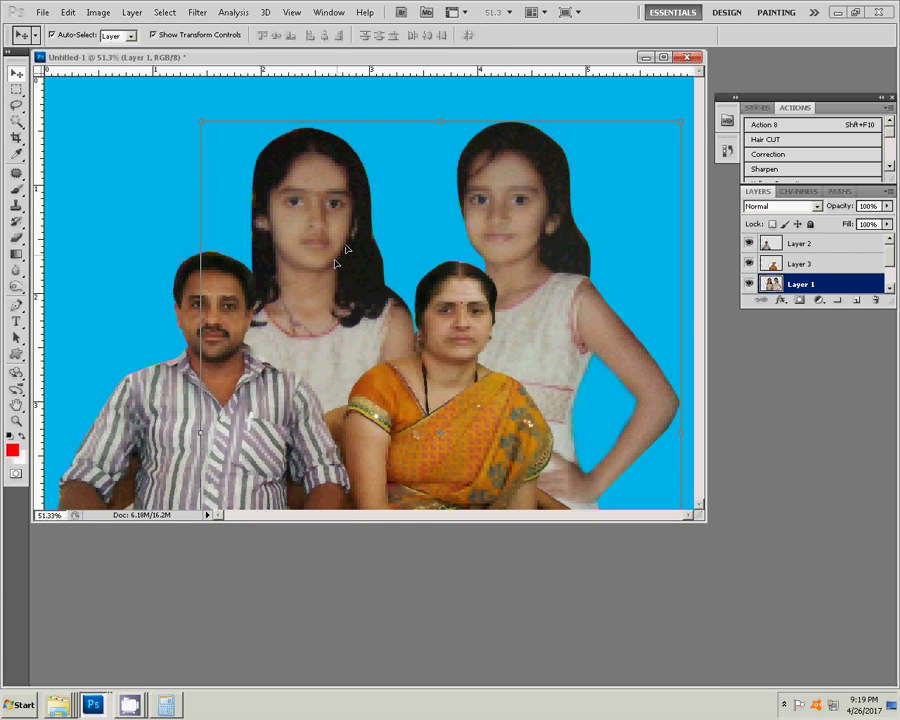
{"action": "key", "text": "ctrl+b"}
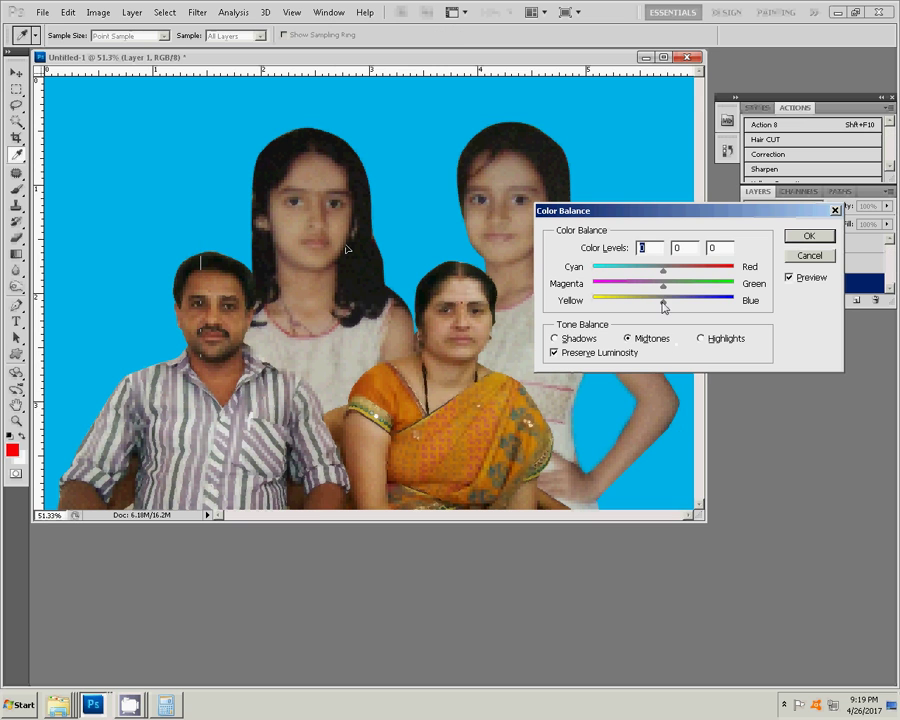
{"action": "left_click_drag", "start_coordinate": [663, 300], "coordinate": [659, 301]}
{"action": "left_click", "coordinate": [802, 240]}
{"action": "key", "text": "v"}
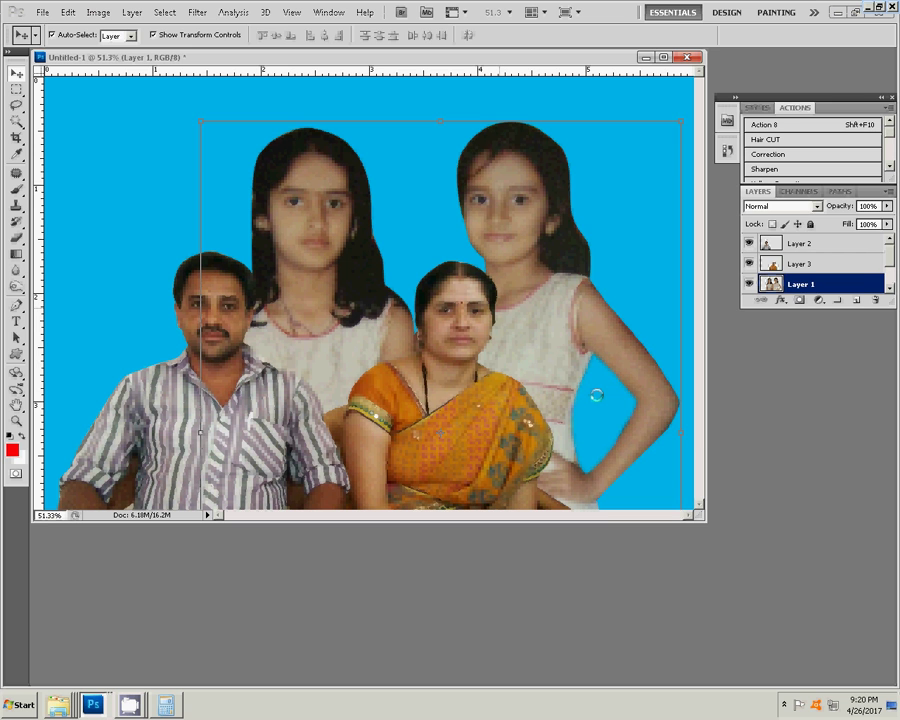
Brighten the girls' layer with Levels: white point 235, gamma 1.13.
{"action": "key", "text": "ctrl+l"}
{"action": "mouse_move", "coordinate": [687, 354]}
{"action": "left_mouse_down"}
{"action": "mouse_move", "coordinate": [672, 355]}
{"action": "mouse_move", "coordinate": [680, 357]}
{"action": "left_mouse_up"}
{"action": "left_click_drag", "start_coordinate": [776, 354], "coordinate": [763, 356]}
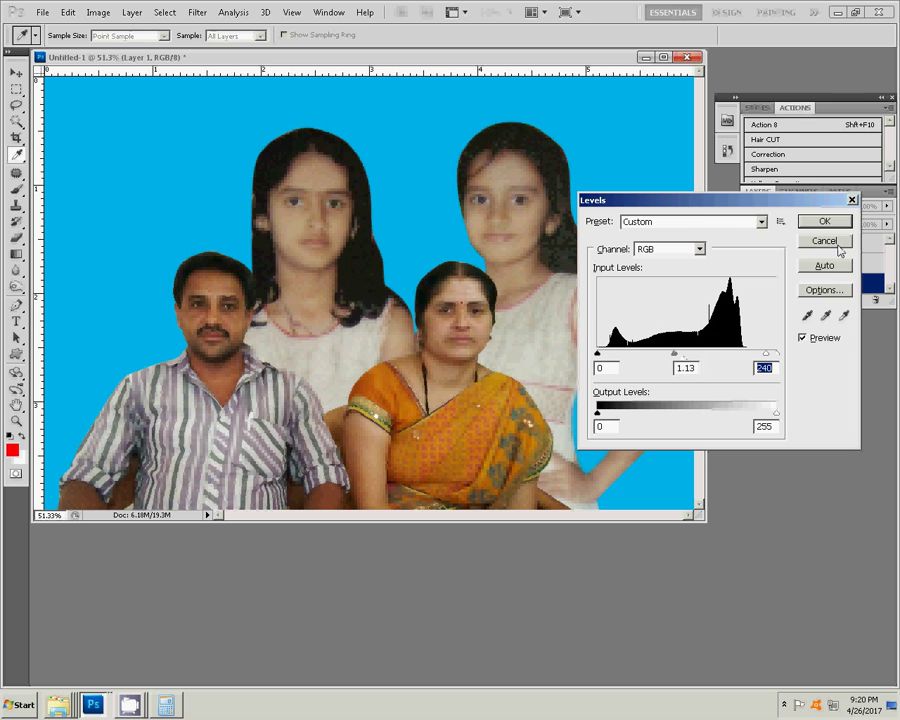
{"action": "key", "text": "Return"}
{"action": "key", "text": "v"}
Warm the girls' highlights toward red (+22) and fine-tune the midtone yellow–blue balance.
{"action": "key", "text": "ctrl+b"}
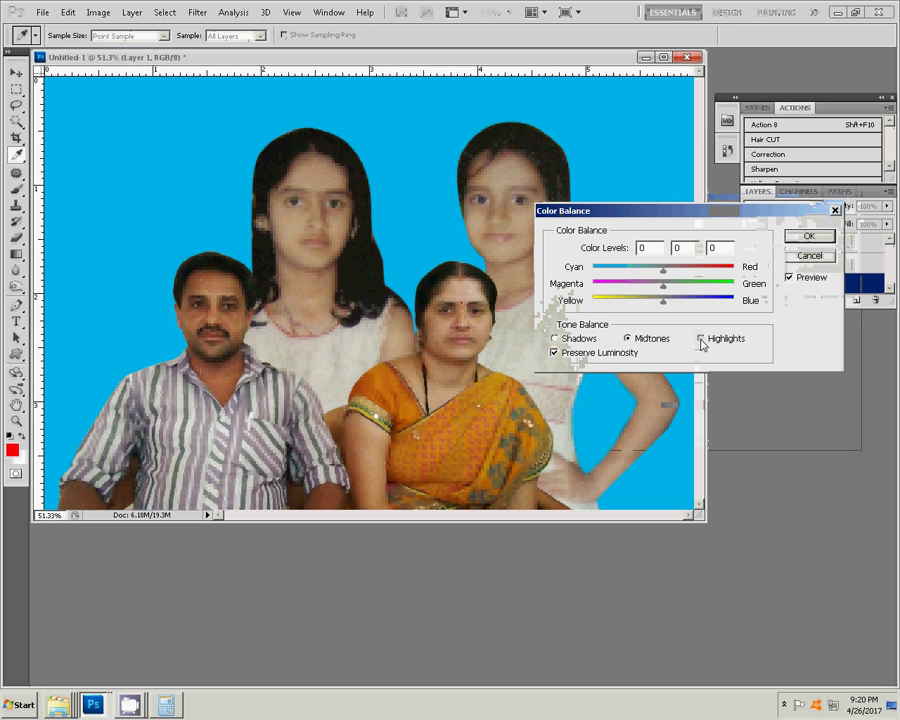
{"action": "left_click", "coordinate": [699, 338]}
{"action": "left_click_drag", "start_coordinate": [675, 275], "coordinate": [682, 275]}
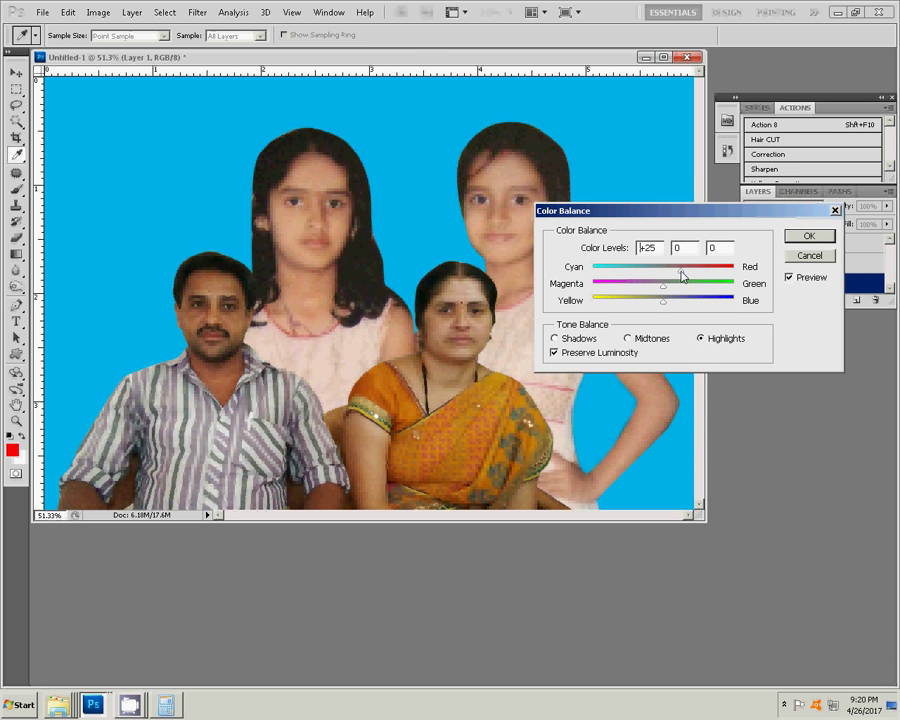
{"action": "left_click", "coordinate": [647, 340]}
{"action": "left_click_drag", "start_coordinate": [662, 304], "coordinate": [665, 305]}
{"action": "left_click", "coordinate": [806, 236]}
{"action": "key", "text": "v"}
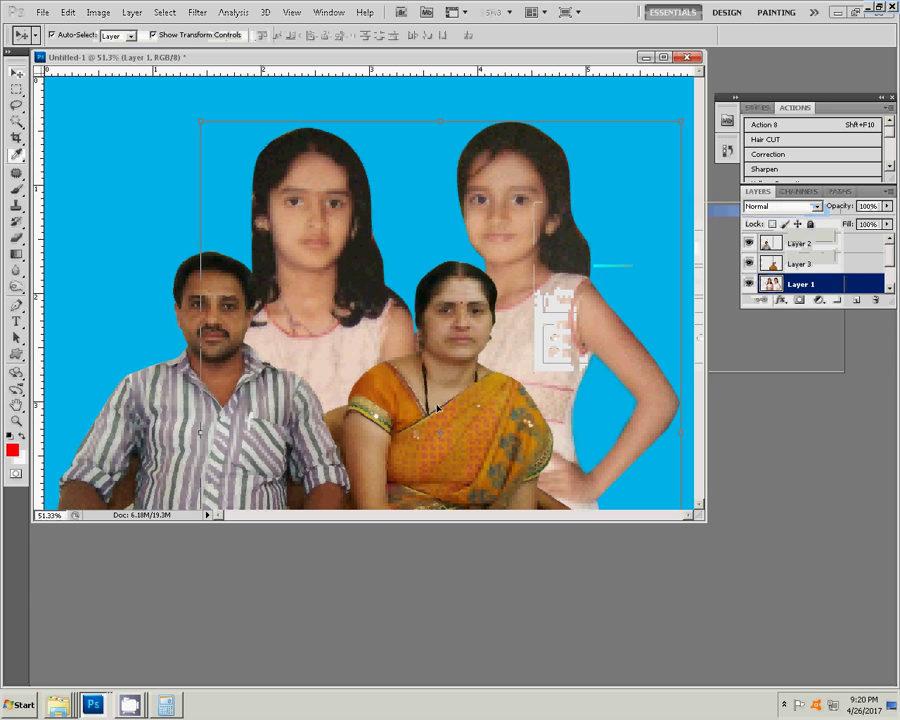
{"action": "left_click", "coordinate": [447, 411]}
Nudge the woman slightly down and merge all visible layers into one Background.
{"action": "left_click_drag", "start_coordinate": [447, 411], "coordinate": [447, 421]}
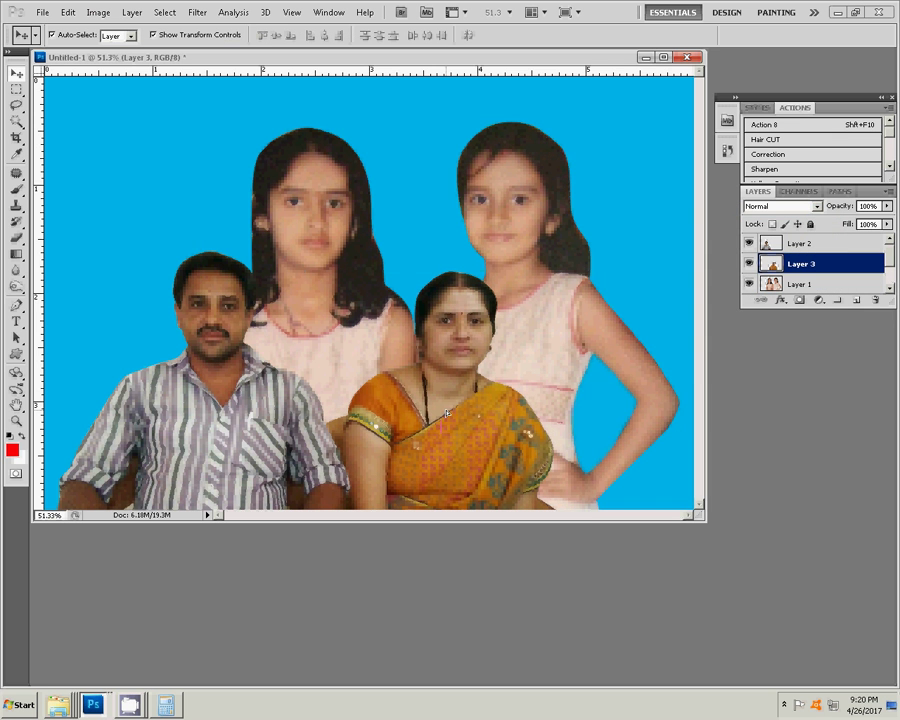
{"action": "left_click", "coordinate": [131, 12]}
{"action": "left_click", "coordinate": [199, 430]}
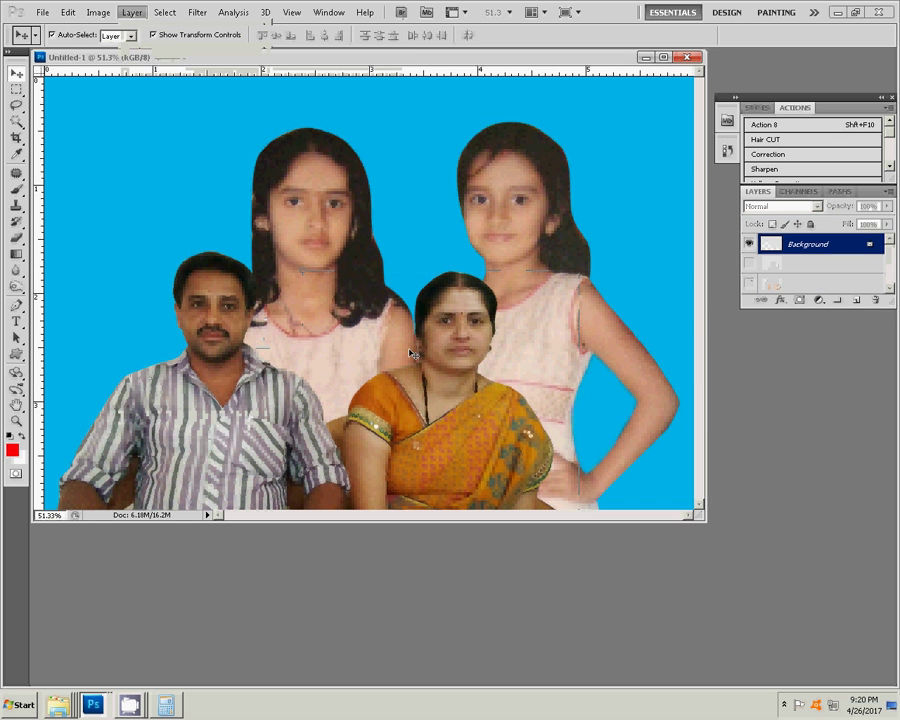
{"action": "left_click_drag", "start_coordinate": [542, 62], "coordinate": [515, 88]}
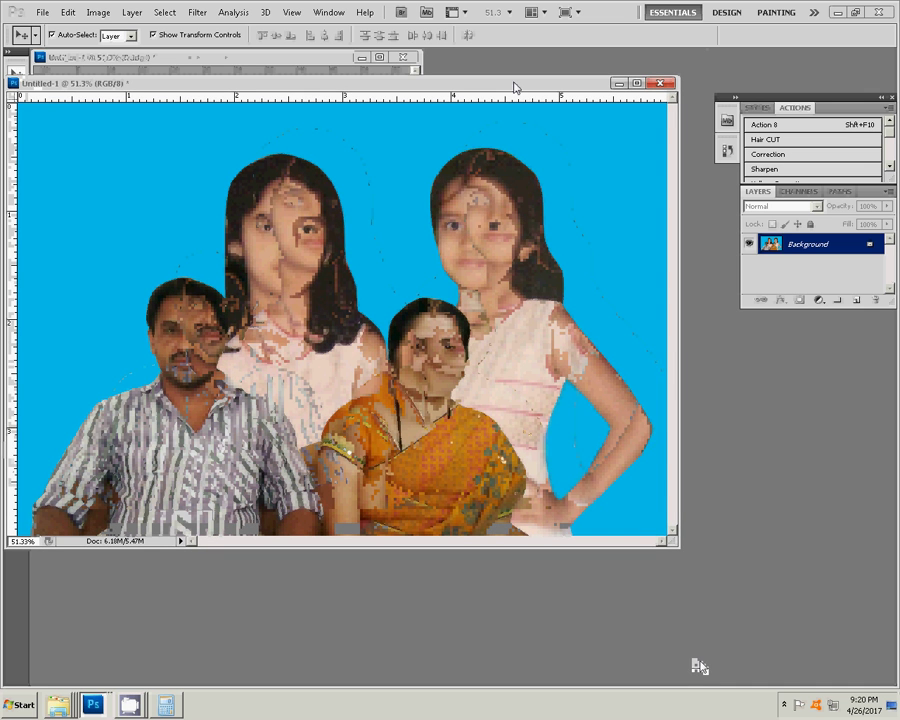
Resample the composite in Image Size to a resolution of 150 pixels/inch.
{"action": "right_click", "coordinate": [520, 85]}
{"action": "left_click", "coordinate": [556, 104]}
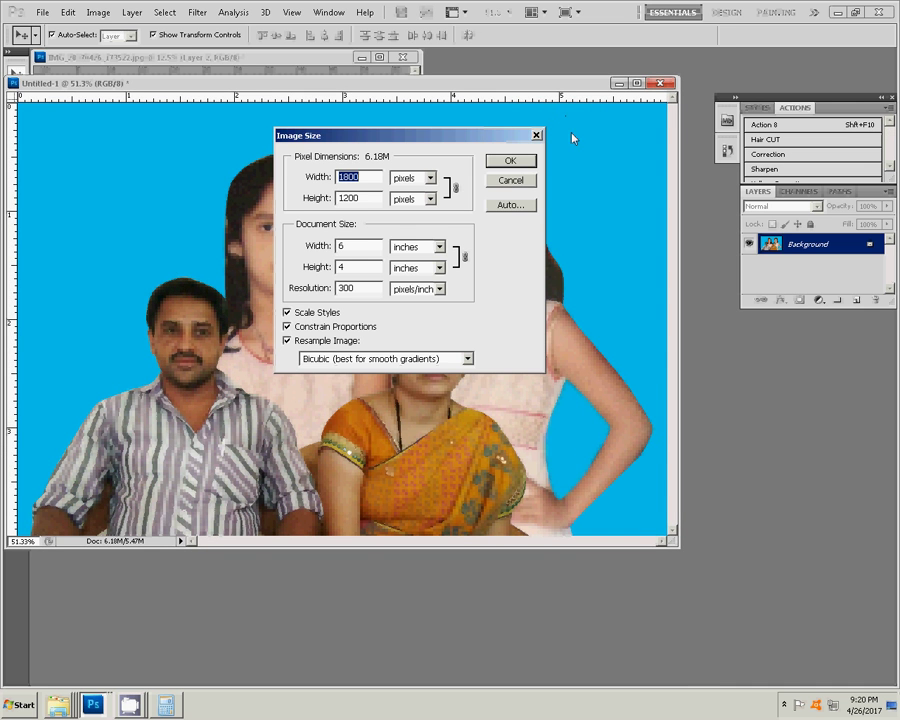
{"action": "left_click", "coordinate": [355, 289]}
{"action": "double_click", "coordinate": [355, 289]}
{"action": "type", "text": "15"}
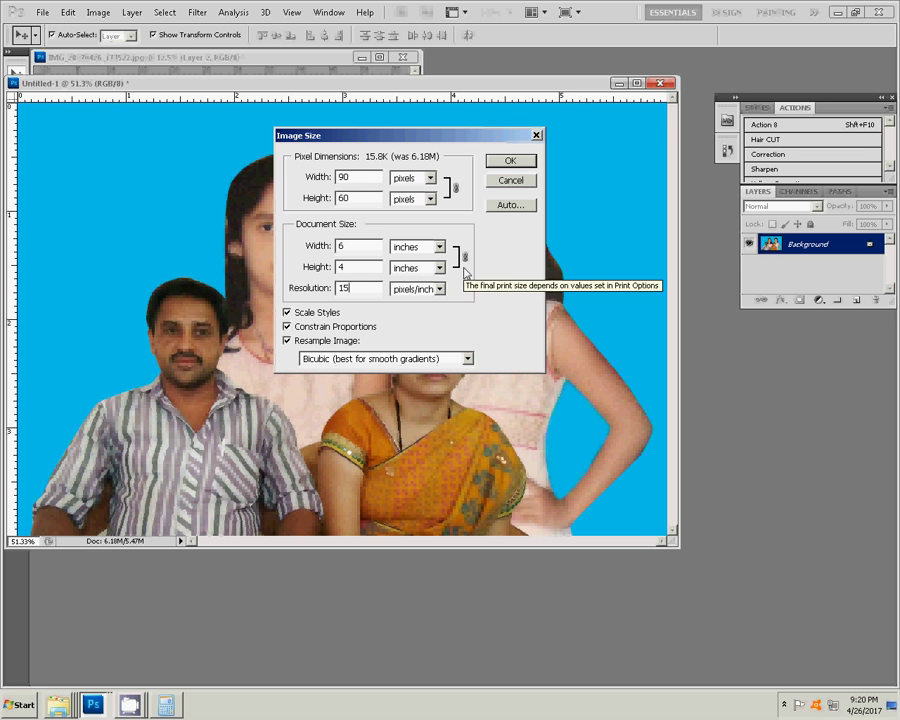
{"action": "type", "text": "0"}
{"action": "left_click", "coordinate": [511, 164]}
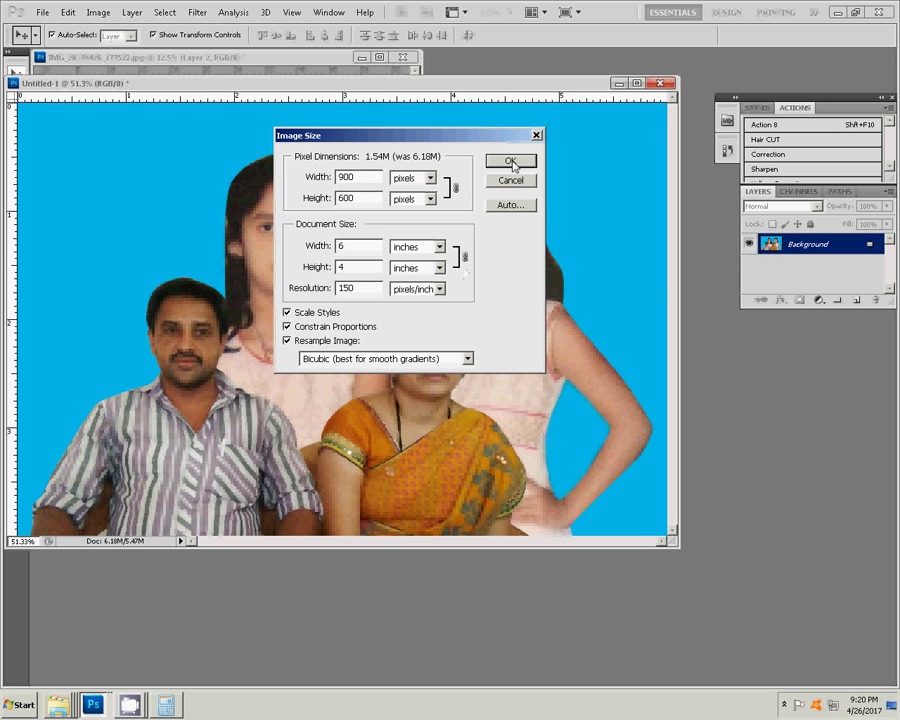
{"action": "left_click", "coordinate": [511, 164]}
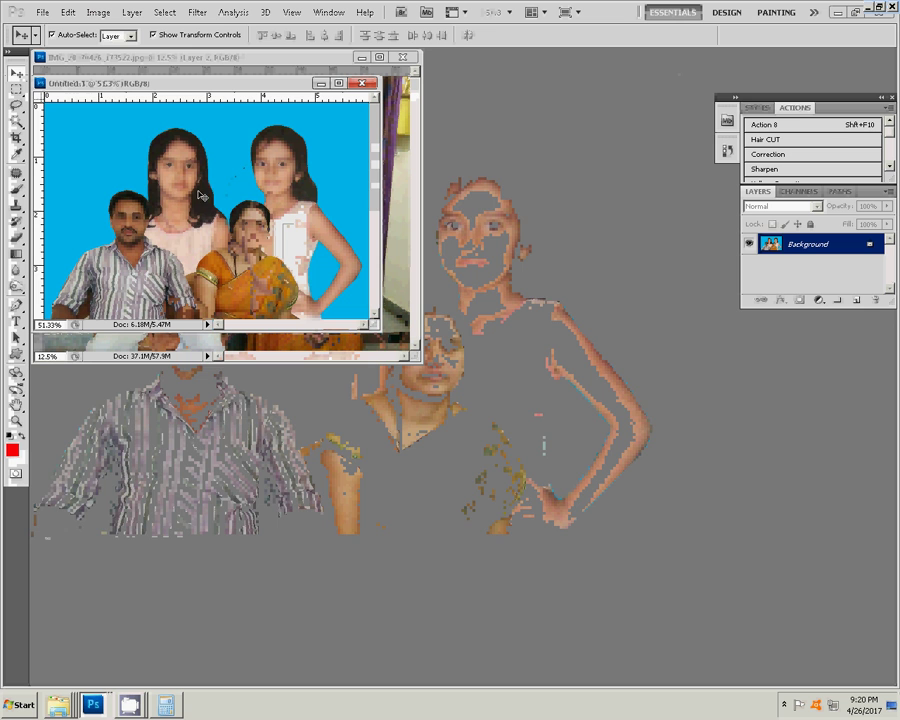
Create a new blank document from the 6 in x 4 in preset in its own window.
{"action": "left_click", "coordinate": [40, 12]}
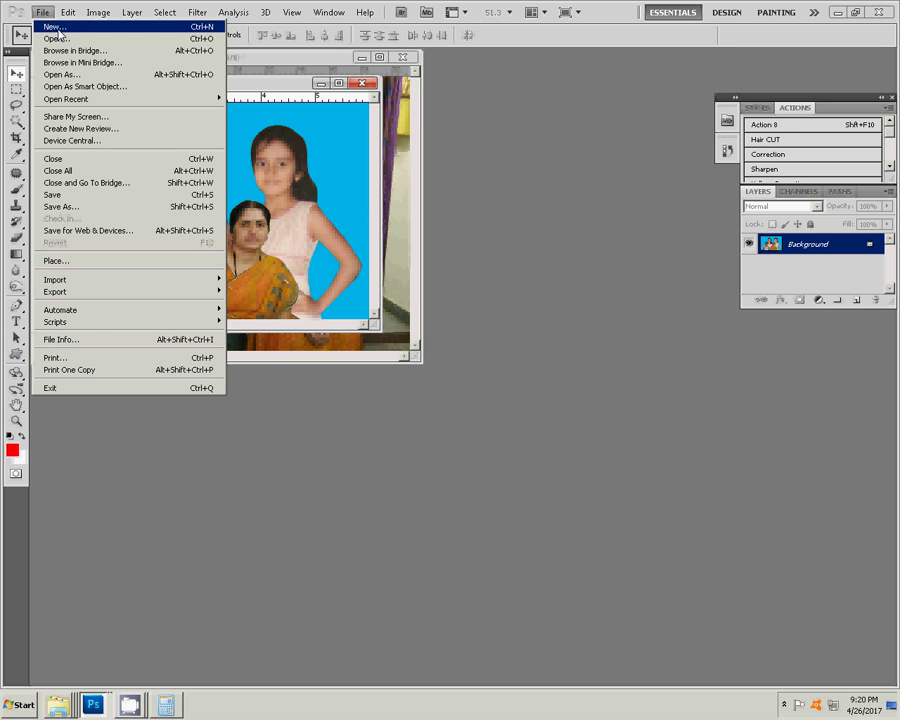
{"action": "left_click", "coordinate": [58, 27]}
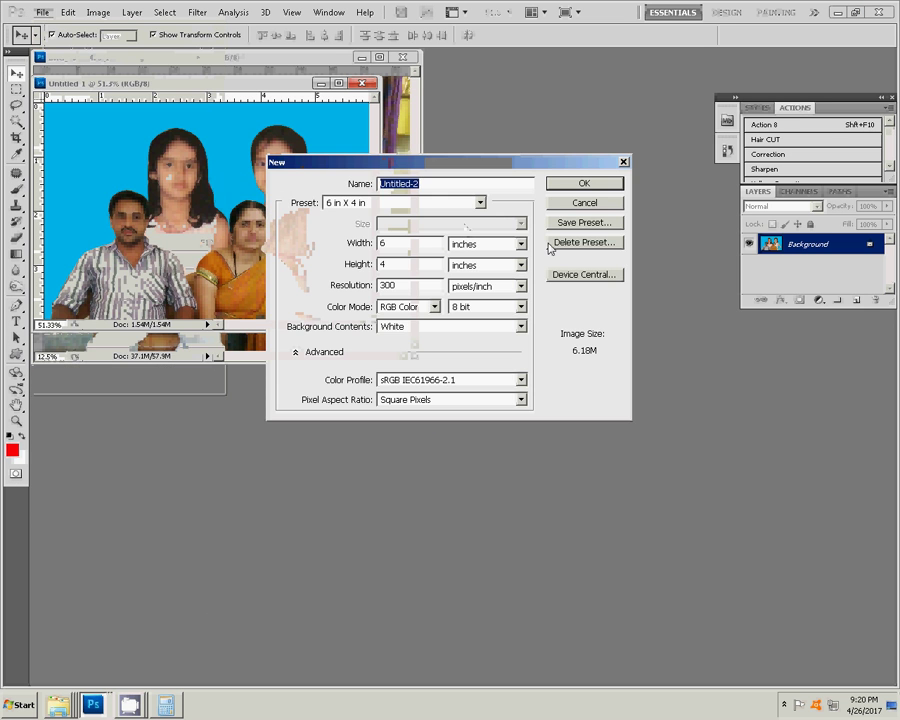
{"action": "left_click", "coordinate": [586, 185]}
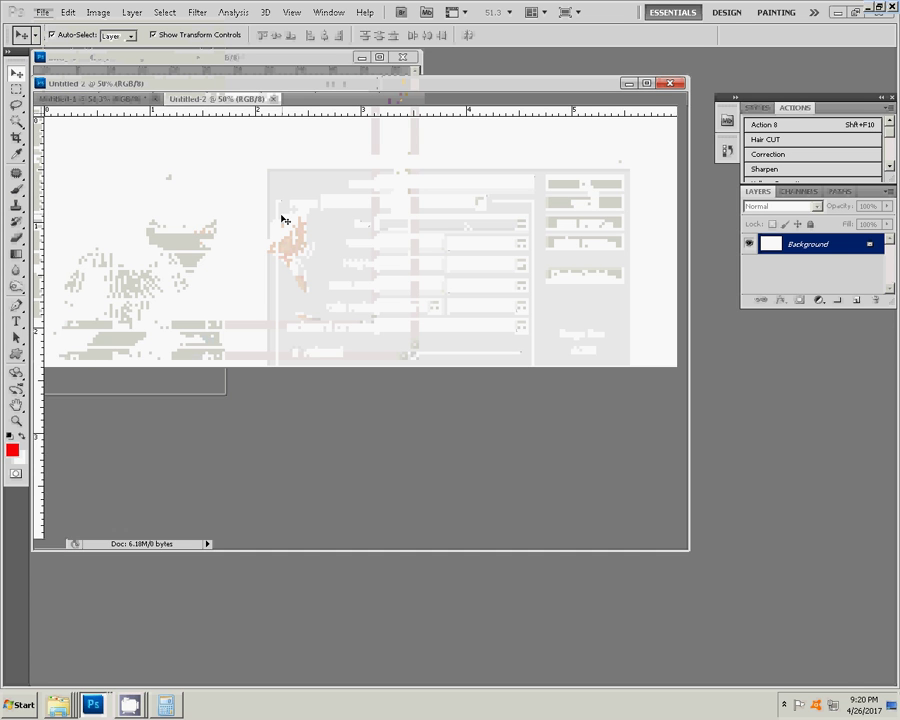
{"action": "mouse_move", "coordinate": [209, 99]}
{"action": "left_mouse_down"}
{"action": "mouse_move", "coordinate": [241, 253]}
{"action": "mouse_move", "coordinate": [237, 237]}
{"action": "left_mouse_up"}
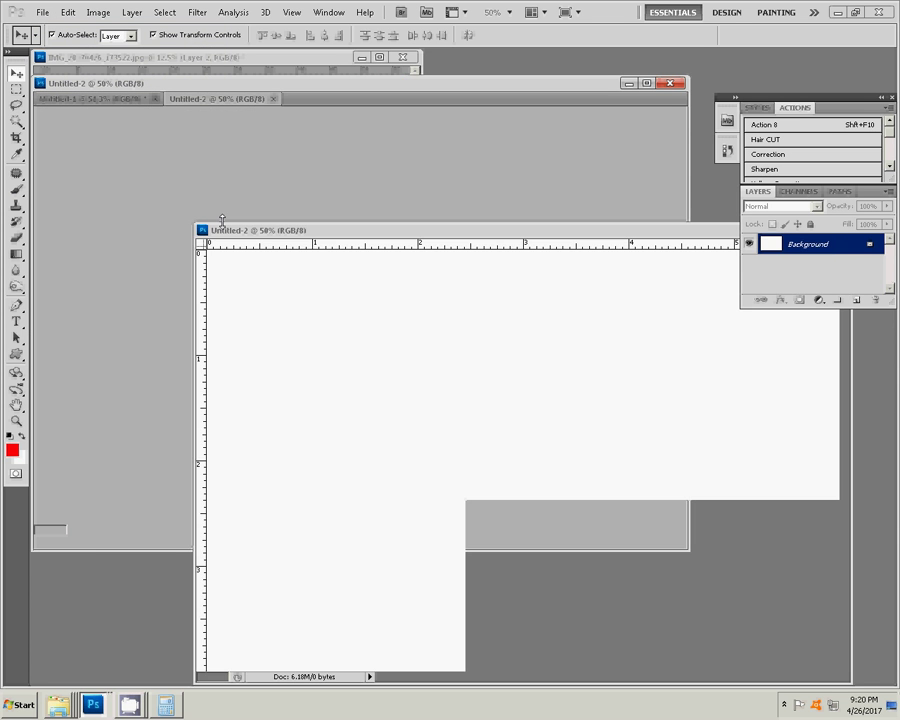
Drag the family composite into Untitled-2 and position it in the upper left.
{"action": "left_click", "coordinate": [182, 230]}
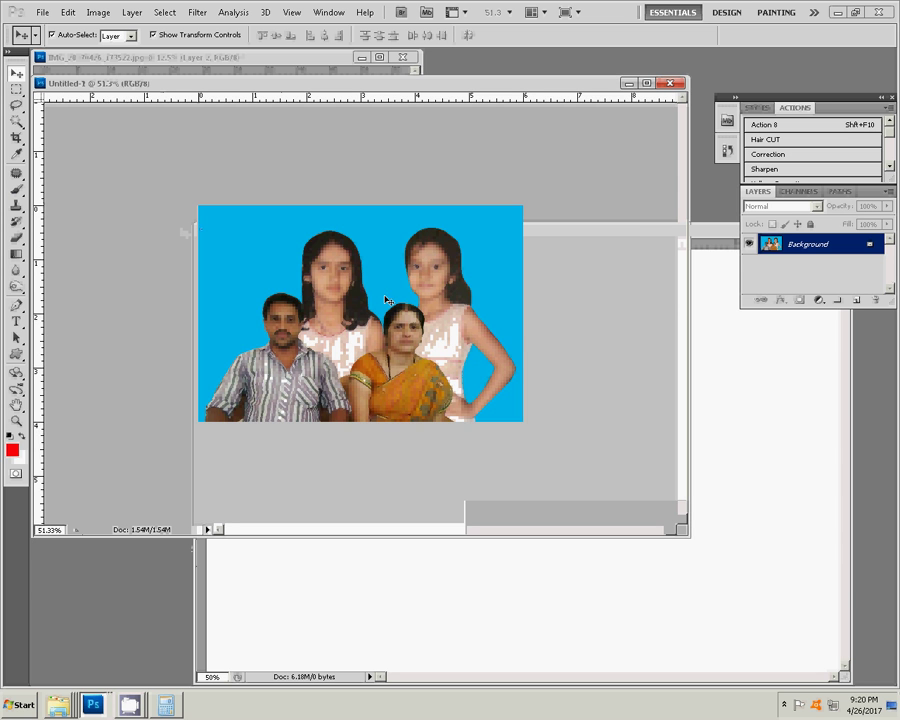
{"action": "mouse_move", "coordinate": [509, 330]}
{"action": "left_mouse_down"}
{"action": "mouse_move", "coordinate": [726, 424]}
{"action": "mouse_move", "coordinate": [712, 412]}
{"action": "left_mouse_up"}
{"action": "left_click_drag", "start_coordinate": [527, 231], "coordinate": [459, 172]}
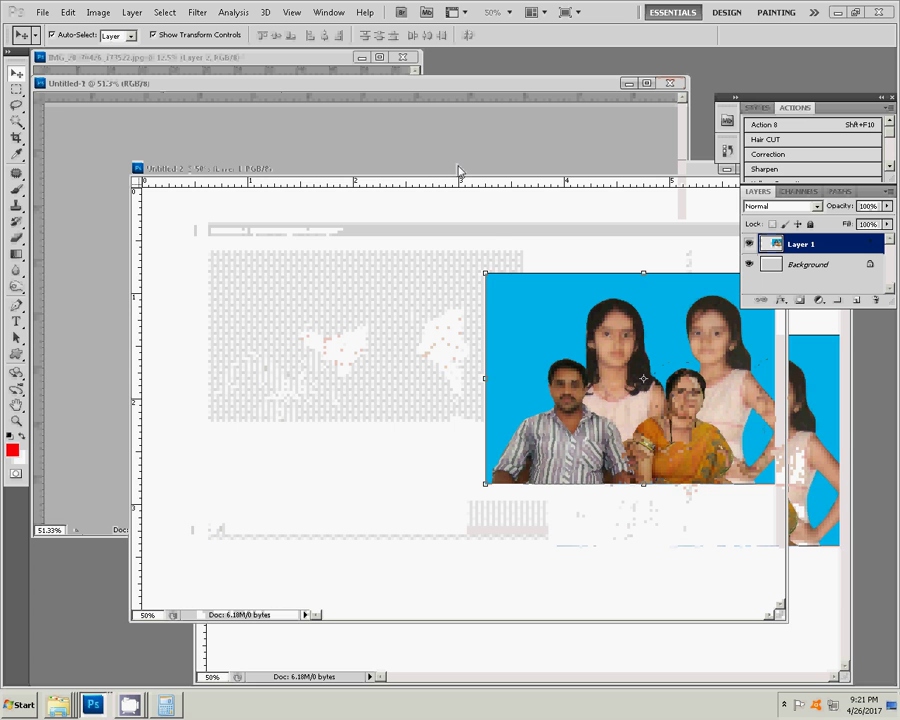
{"action": "left_click_drag", "start_coordinate": [362, 313], "coordinate": [228, 272]}
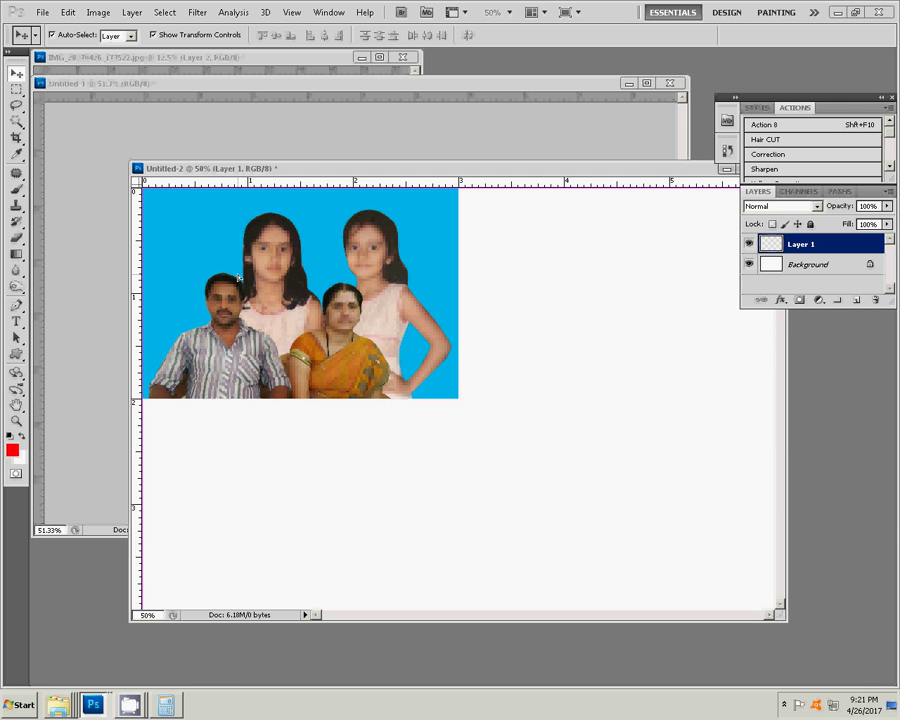
Add a 1 px black outside Stroke layer effect to Layer 1.
{"action": "left_click", "coordinate": [781, 300]}
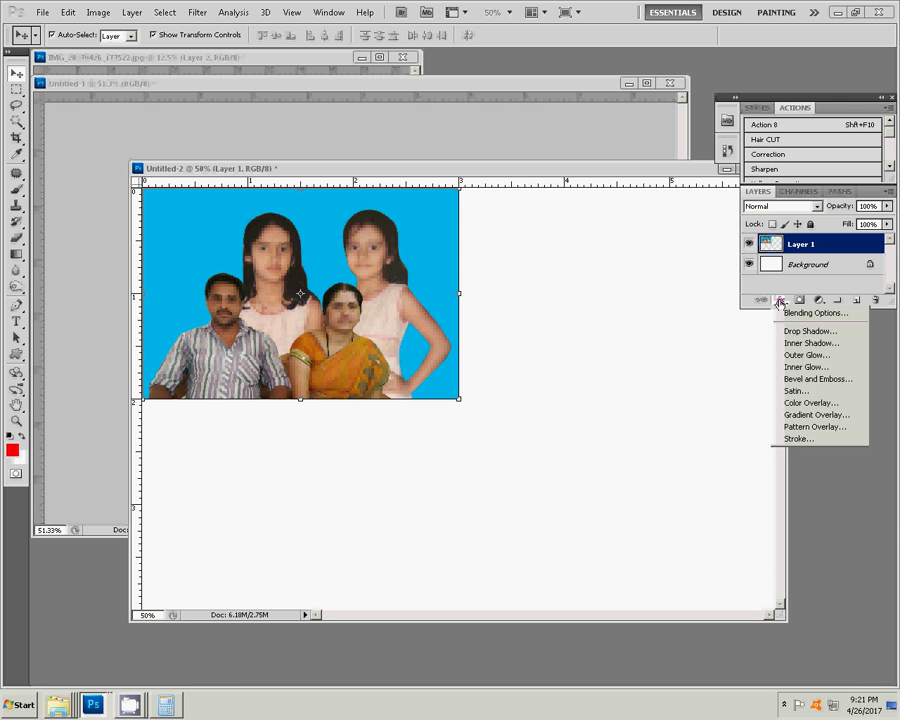
{"action": "left_click", "coordinate": [793, 438]}
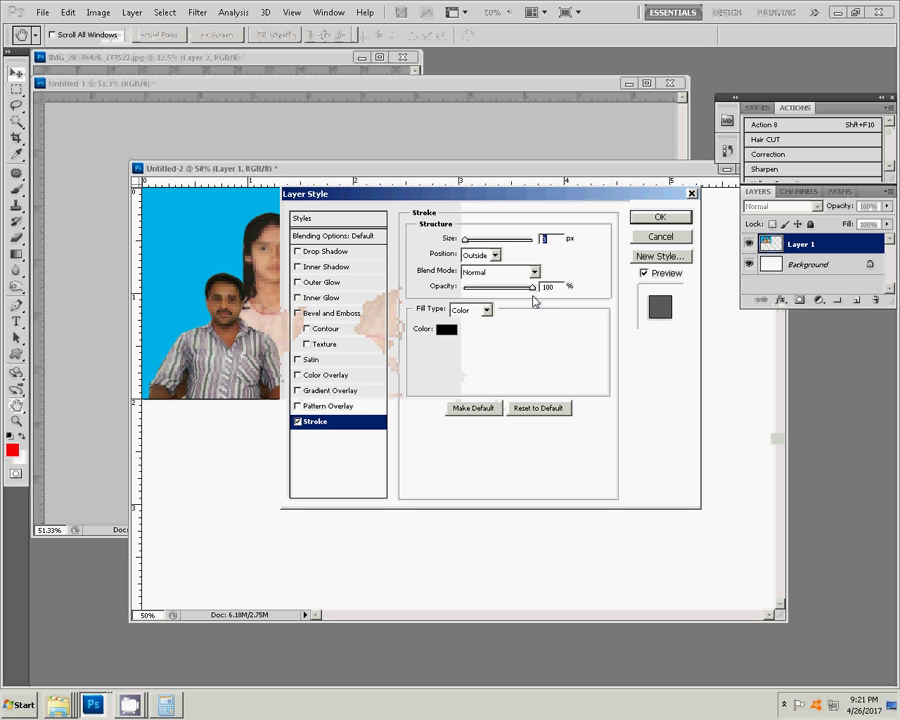
{"action": "type", "text": "1"}
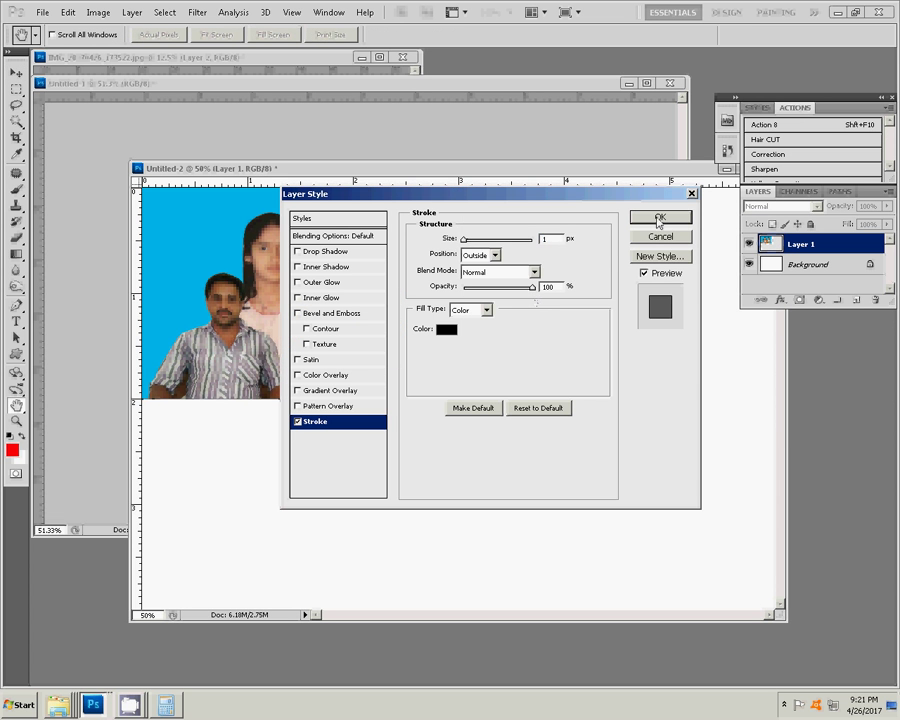
{"action": "left_click", "coordinate": [658, 219]}
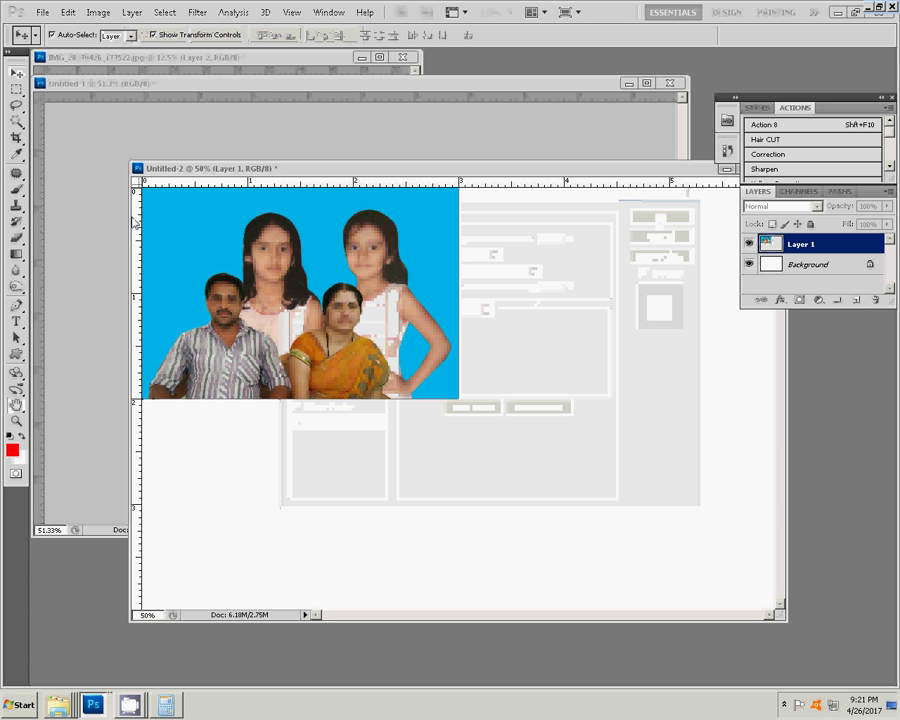
{"action": "right_click", "coordinate": [822, 247]}
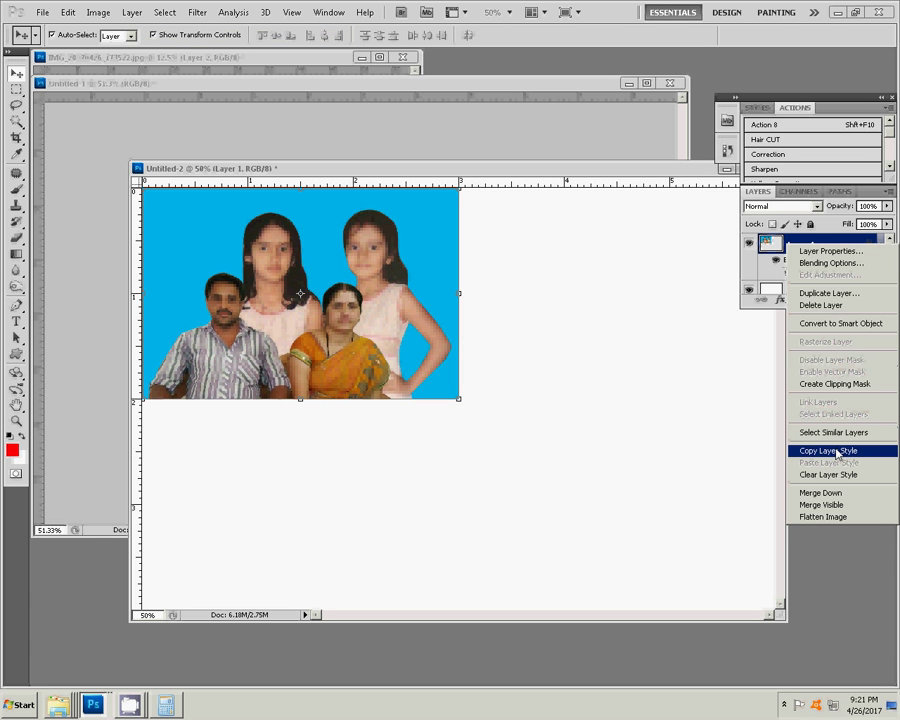
Duplicate the stroked photo layer twice, moving the first copy to the sheet's right half.
{"action": "left_click", "coordinate": [821, 294]}
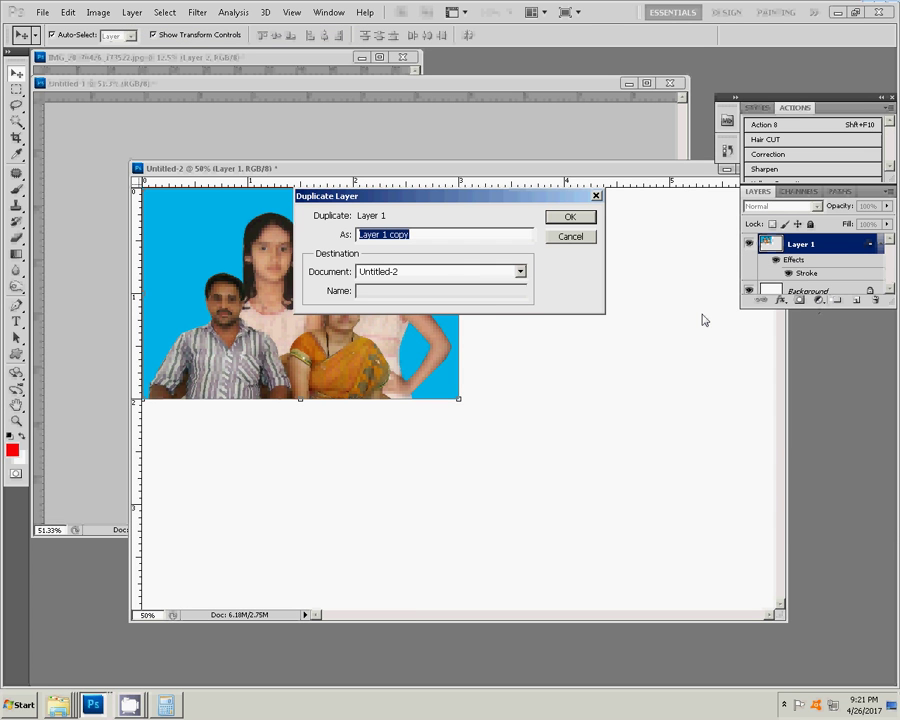
{"action": "left_click", "coordinate": [559, 218]}
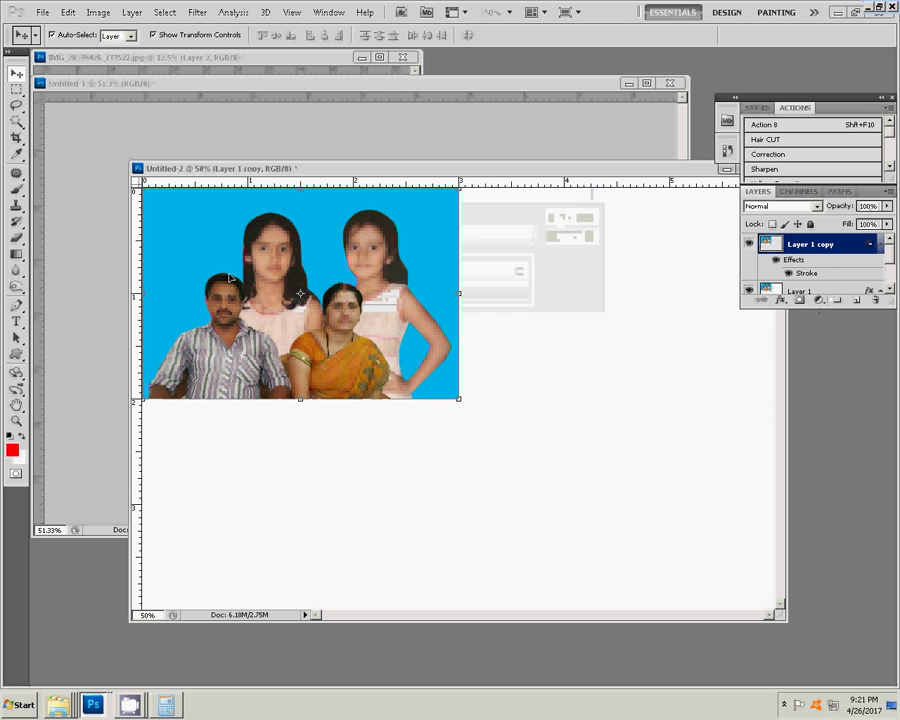
{"action": "mouse_move", "coordinate": [291, 286]}
{"action": "left_mouse_down"}
{"action": "mouse_move", "coordinate": [513, 342]}
{"action": "mouse_move", "coordinate": [616, 302]}
{"action": "mouse_move", "coordinate": [608, 286]}
{"action": "left_mouse_up"}
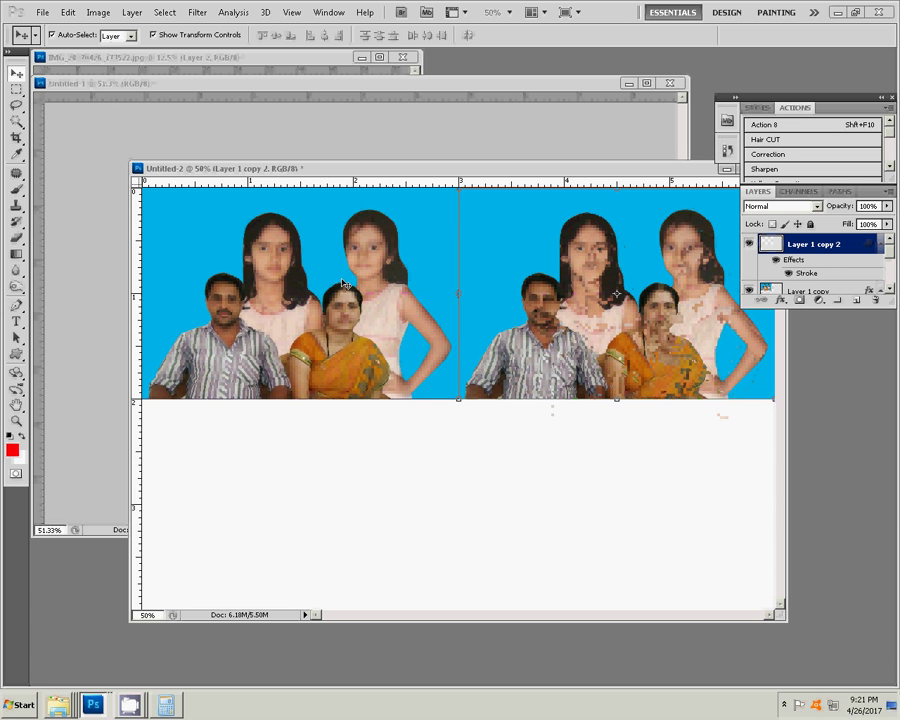
{"action": "right_click", "coordinate": [787, 245]}
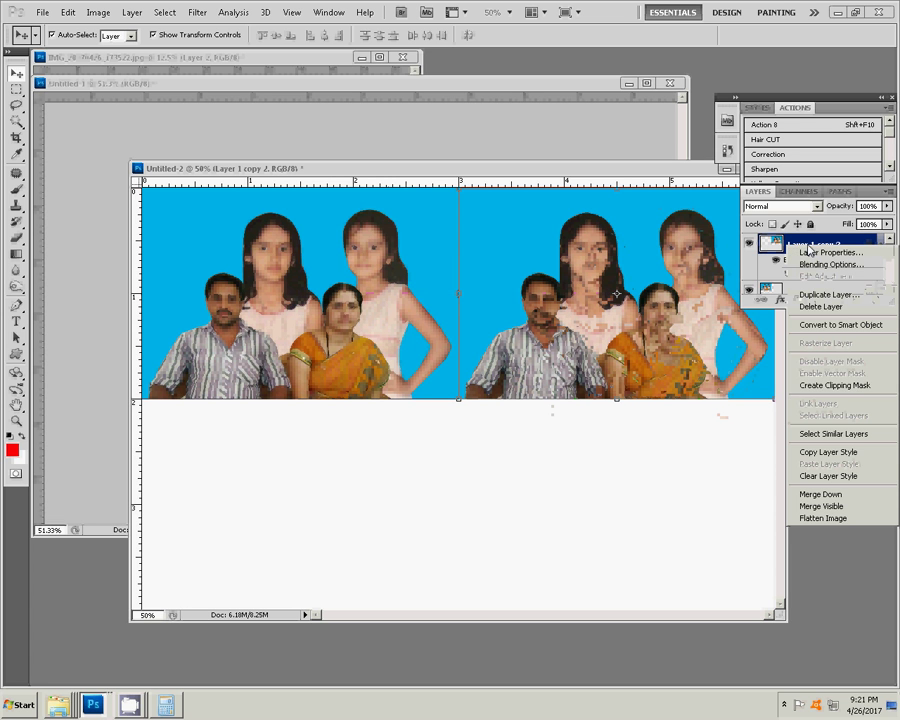
{"action": "left_click", "coordinate": [828, 296]}
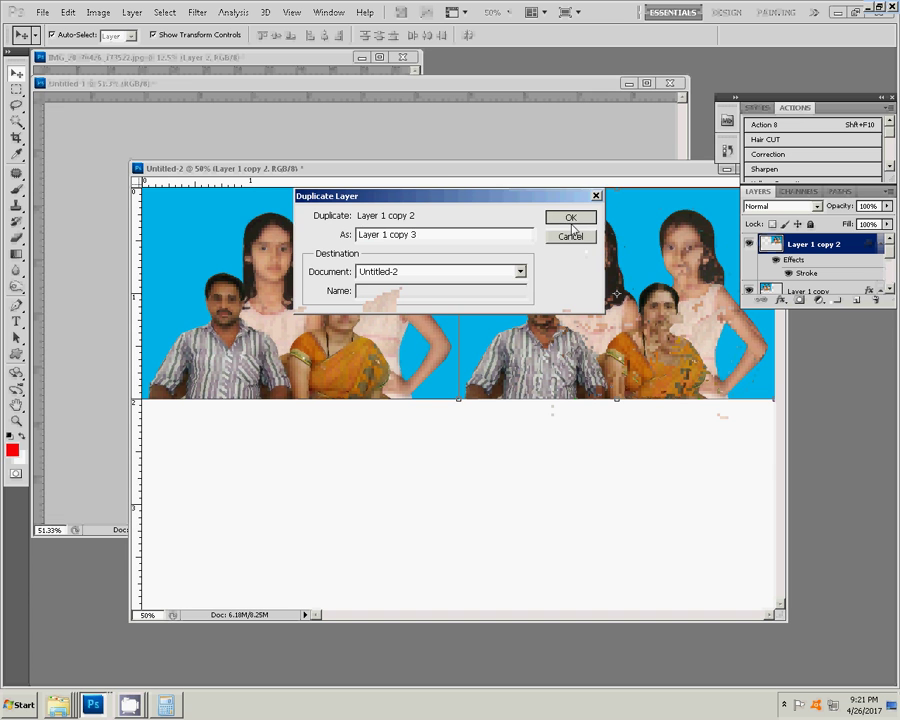
{"action": "left_click", "coordinate": [570, 218]}
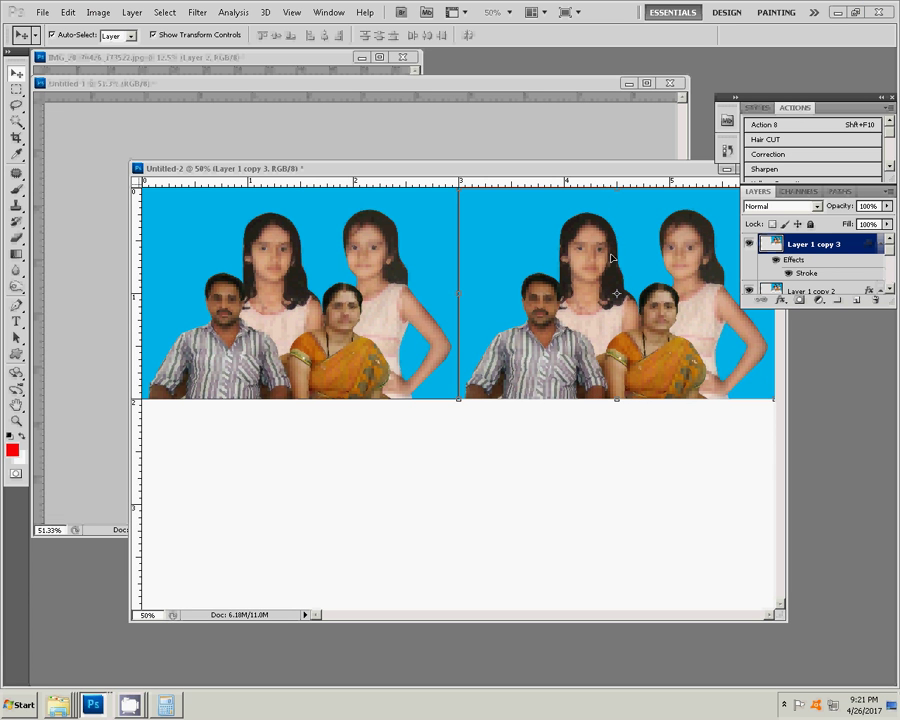
Place copies in the bottom-left and bottom-right quarters, then flatten the image.
{"action": "mouse_move", "coordinate": [538, 290]}
{"action": "left_mouse_down"}
{"action": "mouse_move", "coordinate": [456, 462]}
{"action": "mouse_move", "coordinate": [295, 472]}
{"action": "left_mouse_up"}
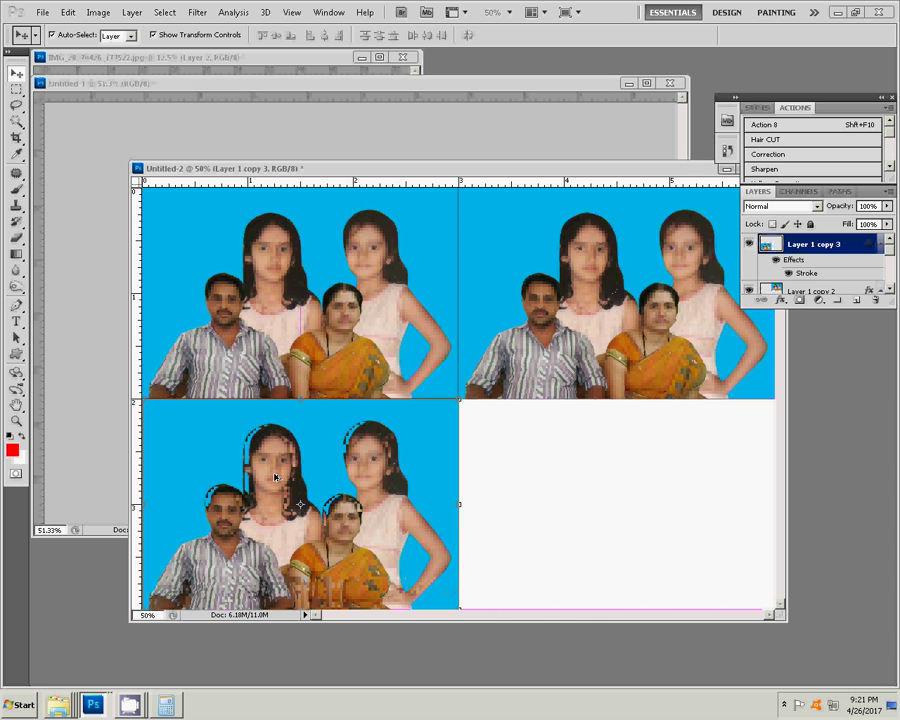
{"action": "mouse_move", "coordinate": [317, 481]}
{"action": "left_mouse_down"}
{"action": "mouse_move", "coordinate": [581, 512]}
{"action": "mouse_move", "coordinate": [592, 479]}
{"action": "mouse_move", "coordinate": [421, 454]}
{"action": "mouse_move", "coordinate": [295, 325]}
{"action": "left_mouse_up"}
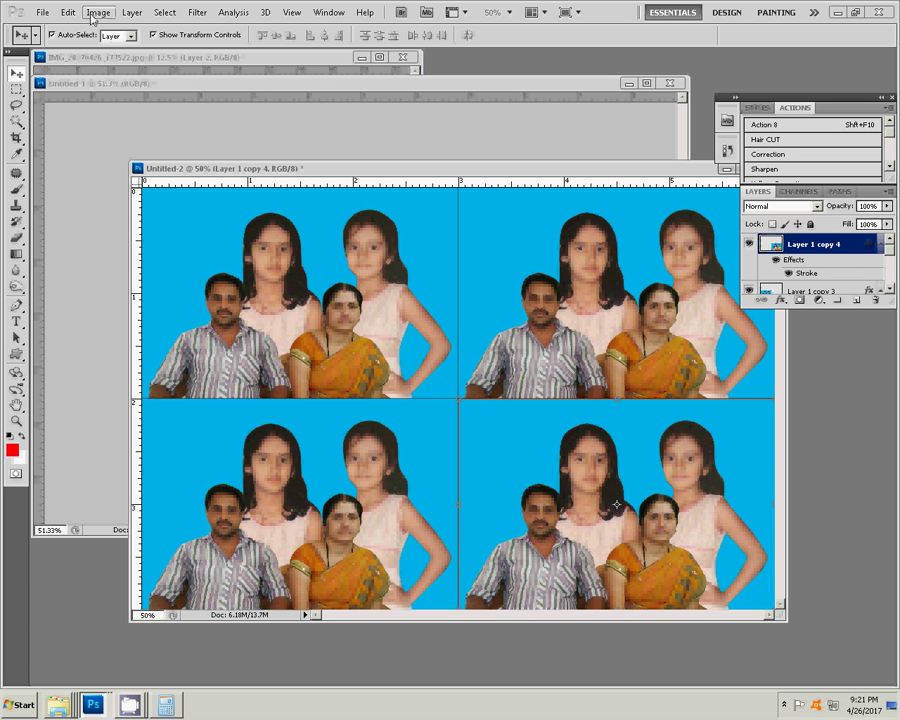
{"action": "left_click", "coordinate": [130, 13]}
{"action": "left_click", "coordinate": [152, 428]}
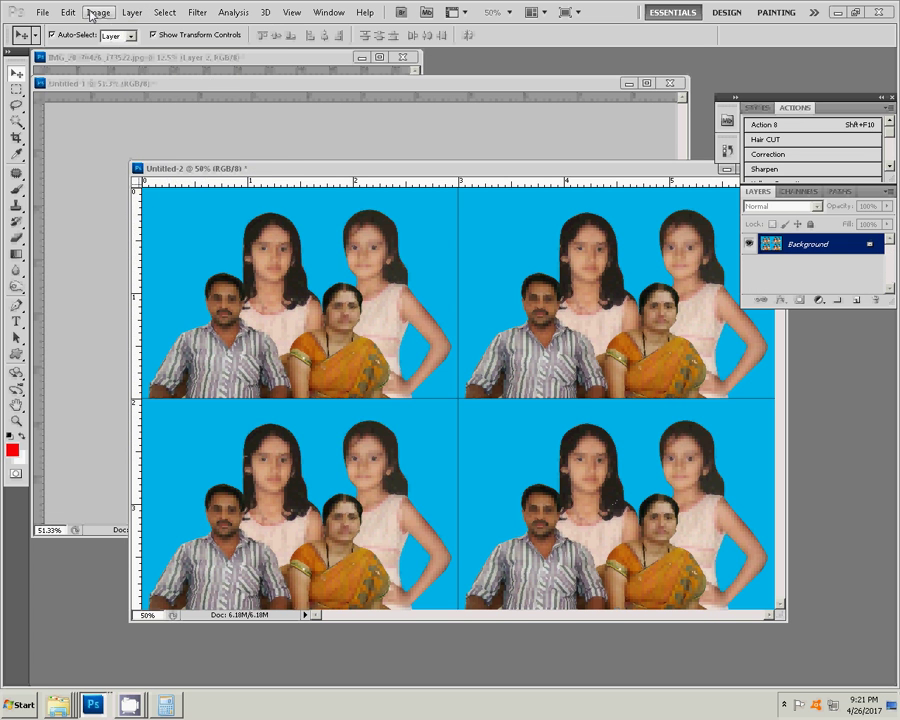
Rotate the whole sheet 90° clockwise using Image Rotation.
{"action": "left_click", "coordinate": [98, 13]}
{"action": "mouse_move", "coordinate": [150, 130]}
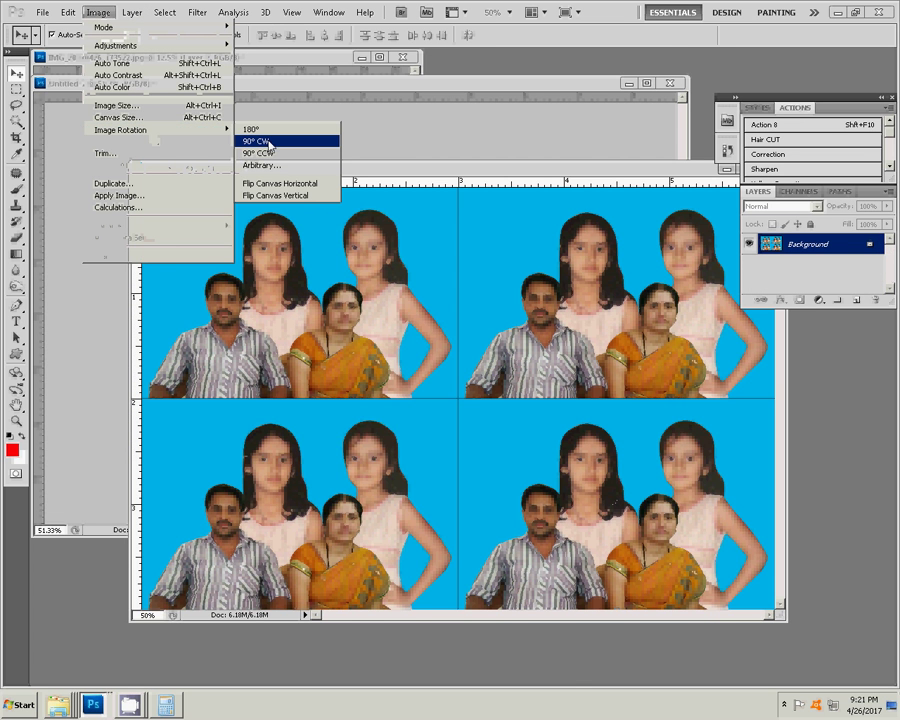
{"action": "left_click", "coordinate": [265, 141]}
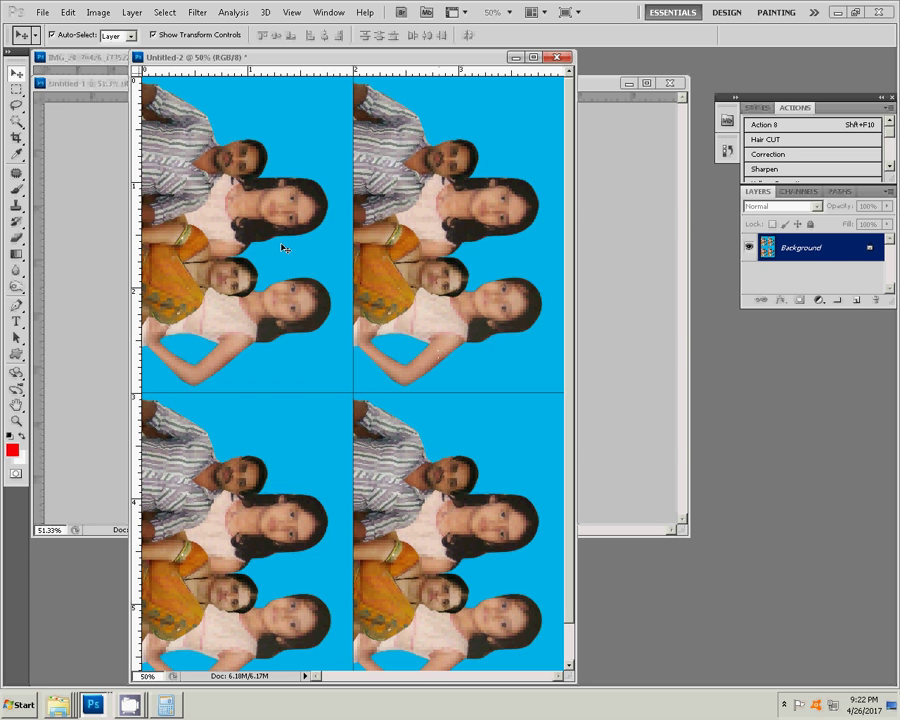
Darken the sheet's midtones with Levels to 0.79.
{"action": "key", "text": "ctrl+l"}
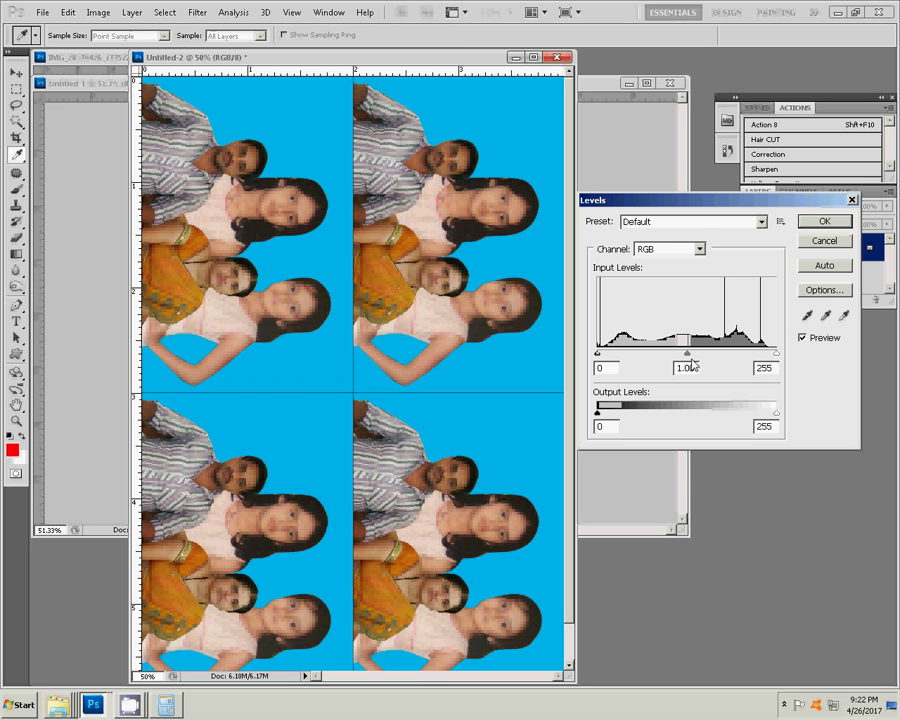
{"action": "left_click_drag", "start_coordinate": [687, 355], "coordinate": [697, 358]}
{"action": "left_click", "coordinate": [820, 224]}
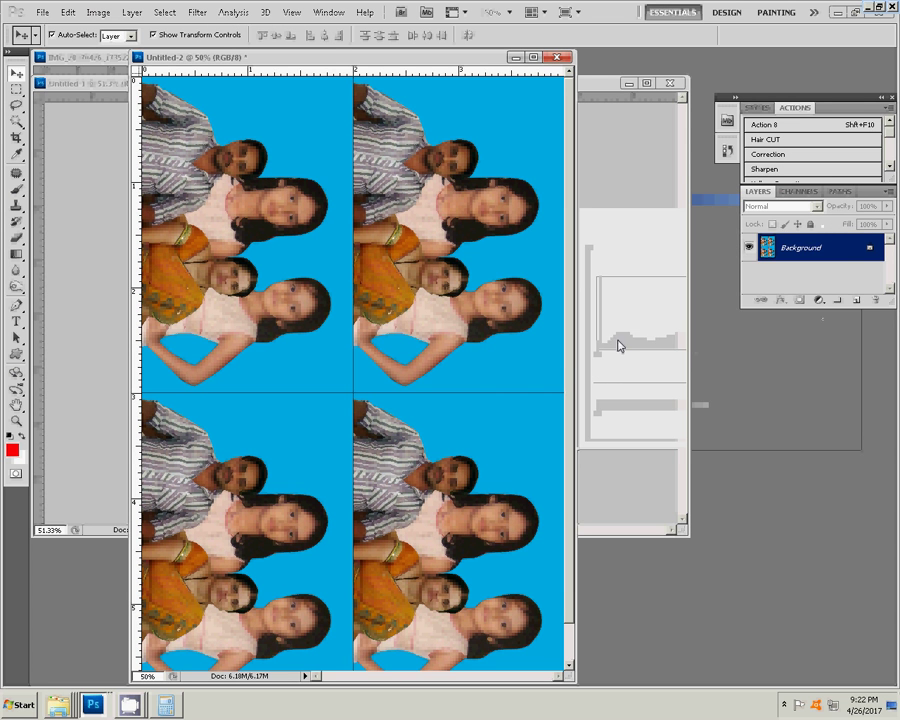
Shift the sheet's midtone Color Balance toward yellow (Yellow/Blue -8).
{"action": "key", "text": "ctrl+b"}
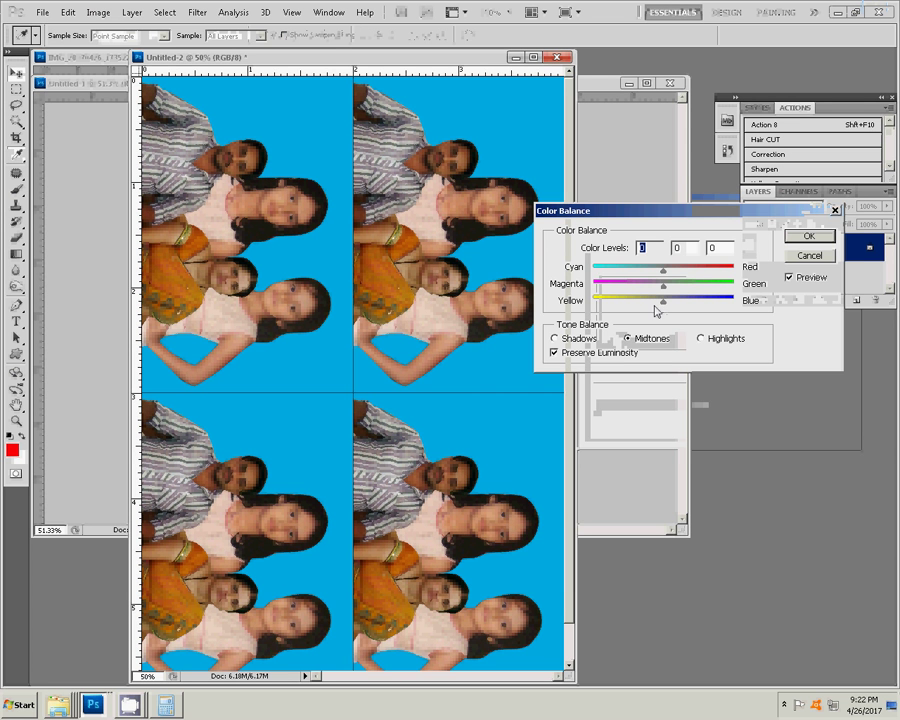
{"action": "left_click_drag", "start_coordinate": [661, 303], "coordinate": [656, 302]}
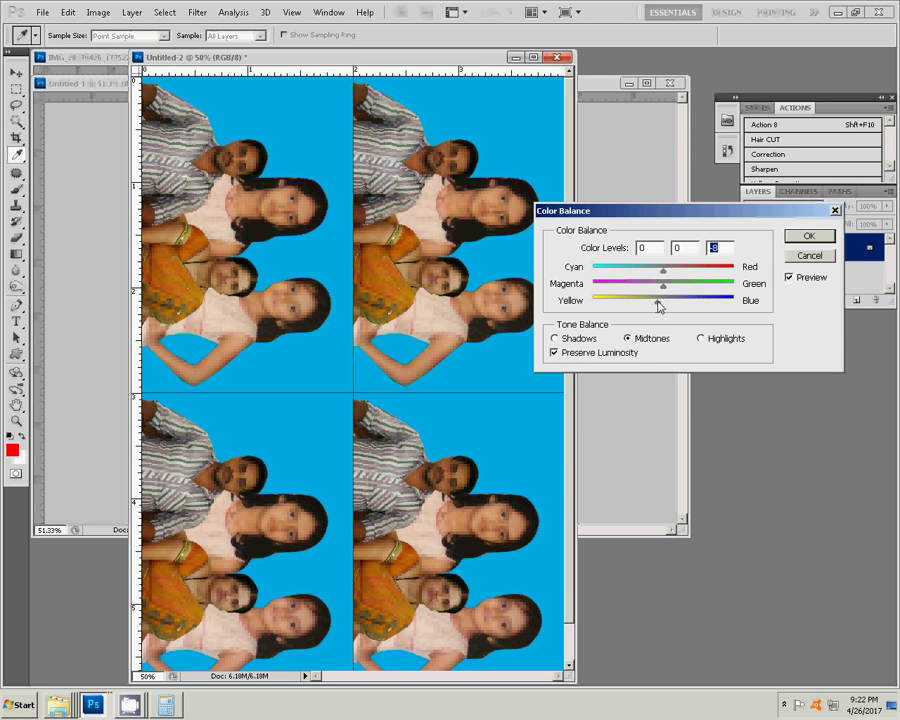
{"action": "left_click", "coordinate": [808, 236]}
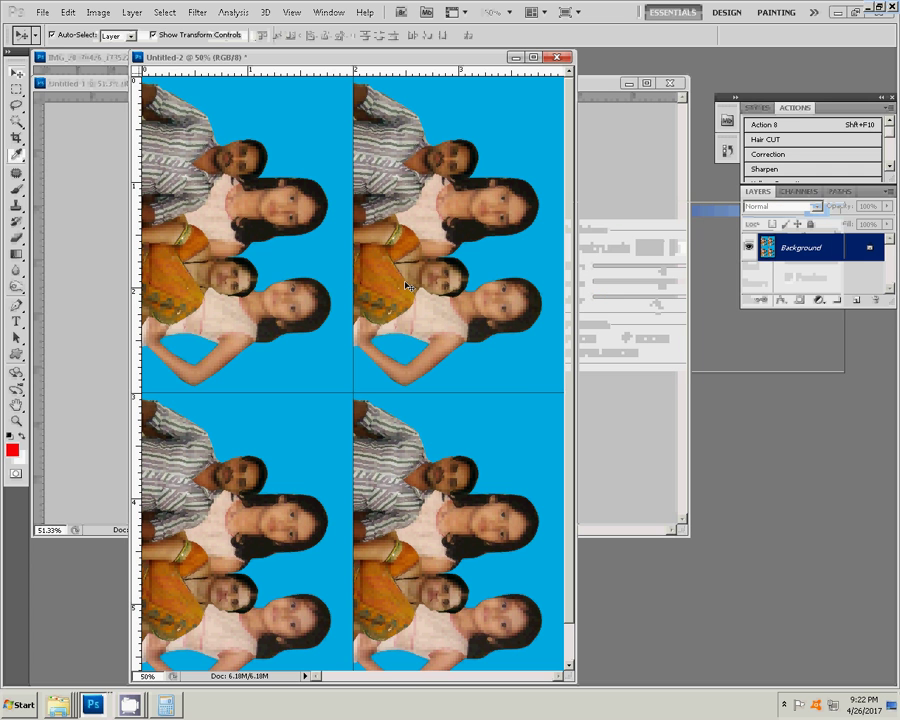
Print Untitled-2 on the HiTi S420 with Scale to Fit Media enabled.
{"action": "left_click", "coordinate": [43, 12]}
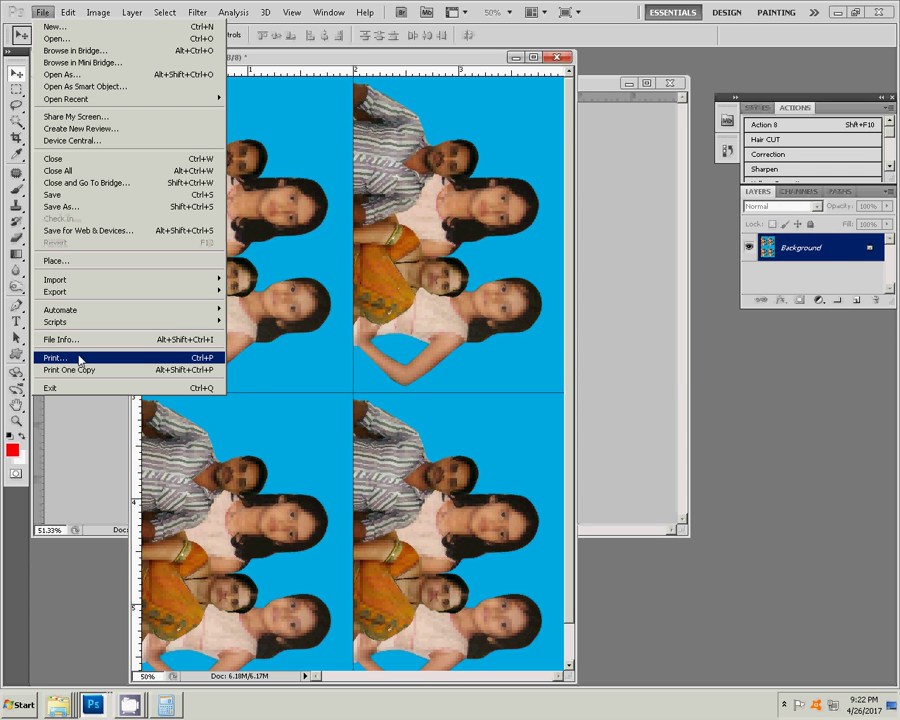
{"action": "key", "text": "ctrl+p"}
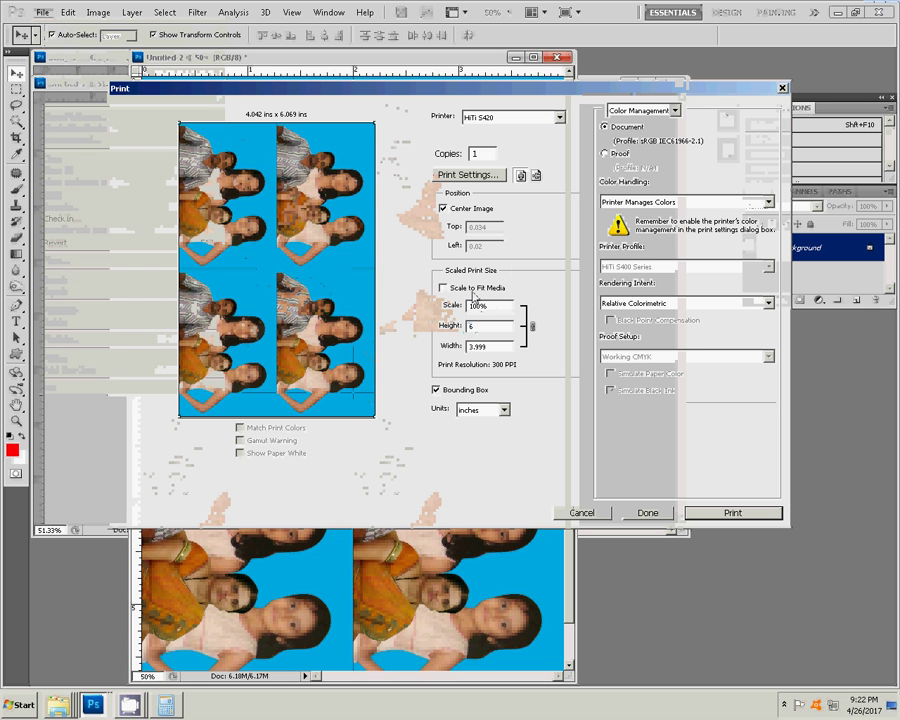
{"action": "left_click", "coordinate": [443, 288]}
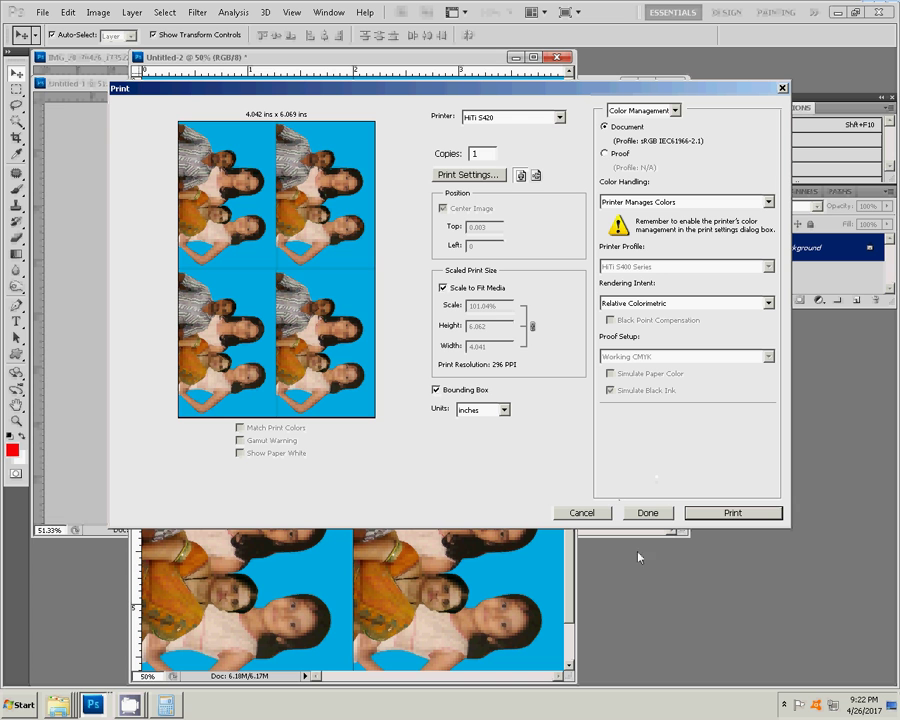
{"action": "left_click", "coordinate": [733, 513]}
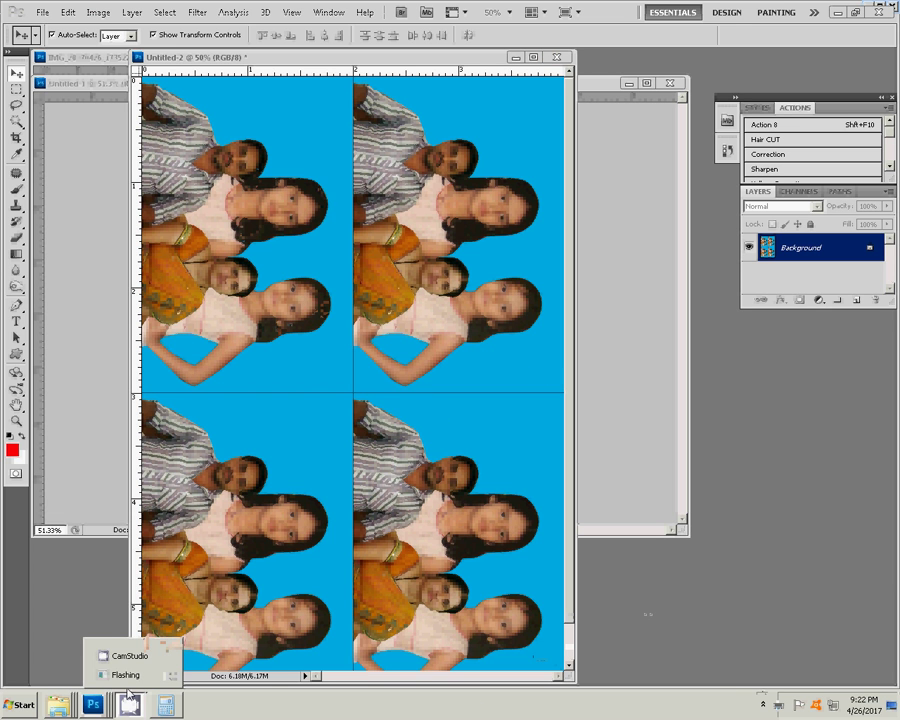
{"action": "left_click", "coordinate": [114, 655]}
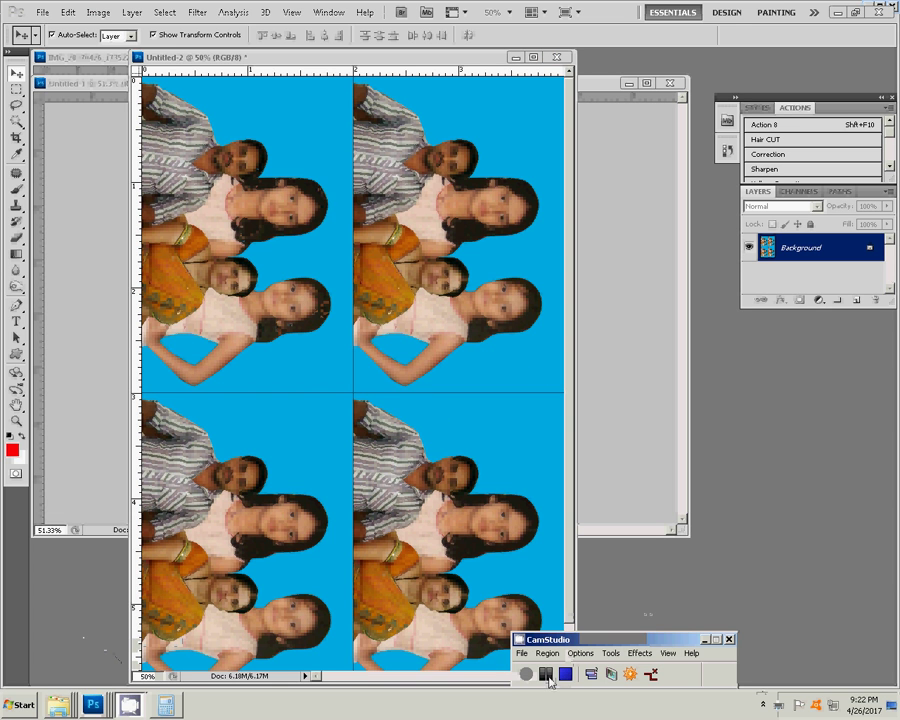